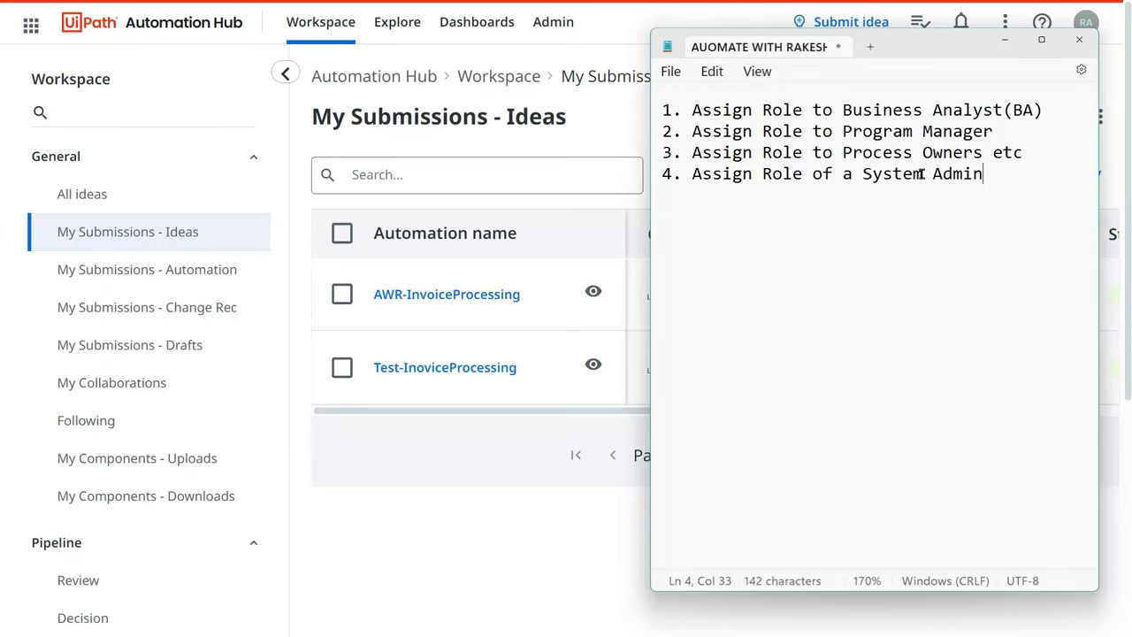
- Review the Business Analyst, Program Manager, Process Owners and System Admin checklist lines, then minimize Notepad
{"action": "left_click_drag", "start_coordinate": [997, 183], "coordinate": [1066, 106]}
{"action": "left_click", "coordinate": [737, 278]}
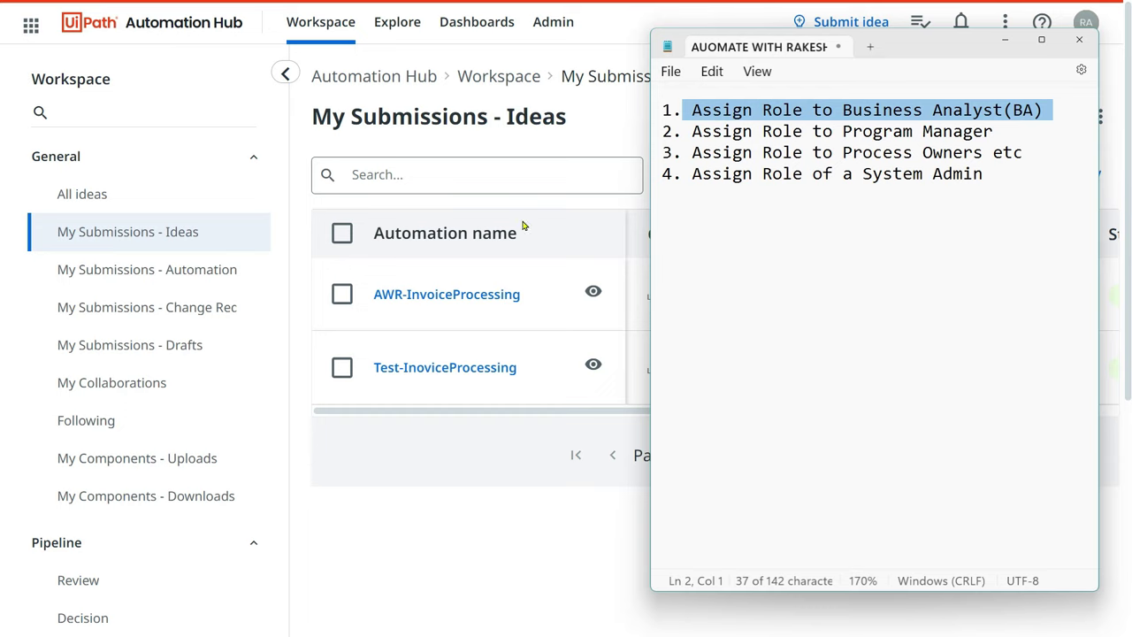
{"action": "left_click_drag", "start_coordinate": [688, 139], "coordinate": [994, 128]}
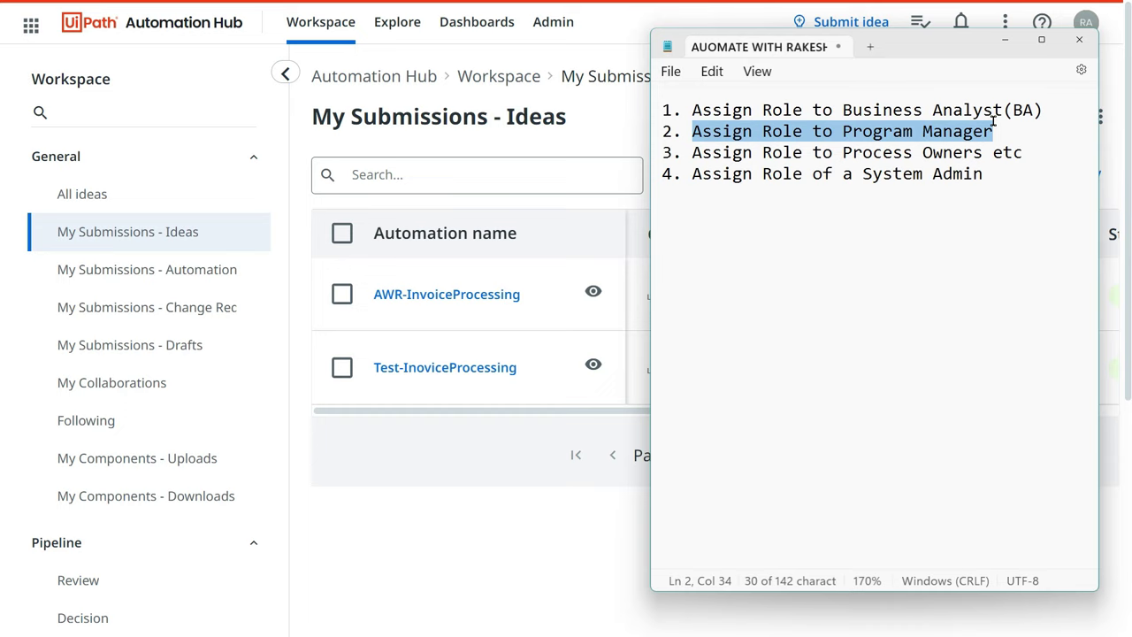
{"action": "left_click_drag", "start_coordinate": [691, 155], "coordinate": [996, 157]}
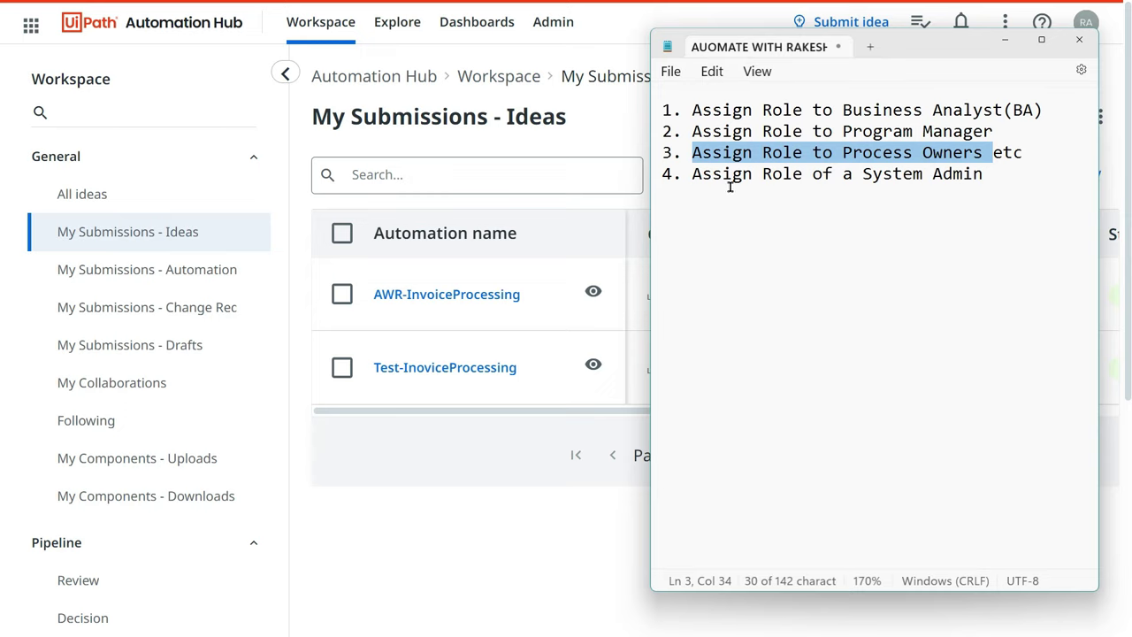
{"action": "left_click_drag", "start_coordinate": [683, 173], "coordinate": [983, 173]}
{"action": "left_click", "coordinate": [987, 170]}
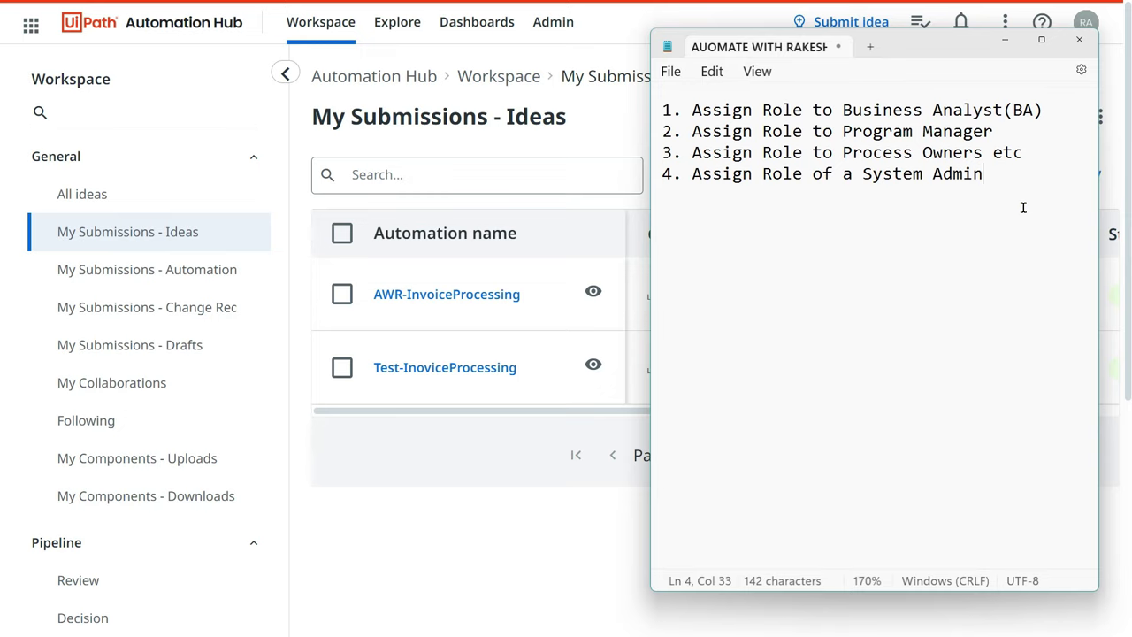
{"action": "left_click", "coordinate": [511, 550]}
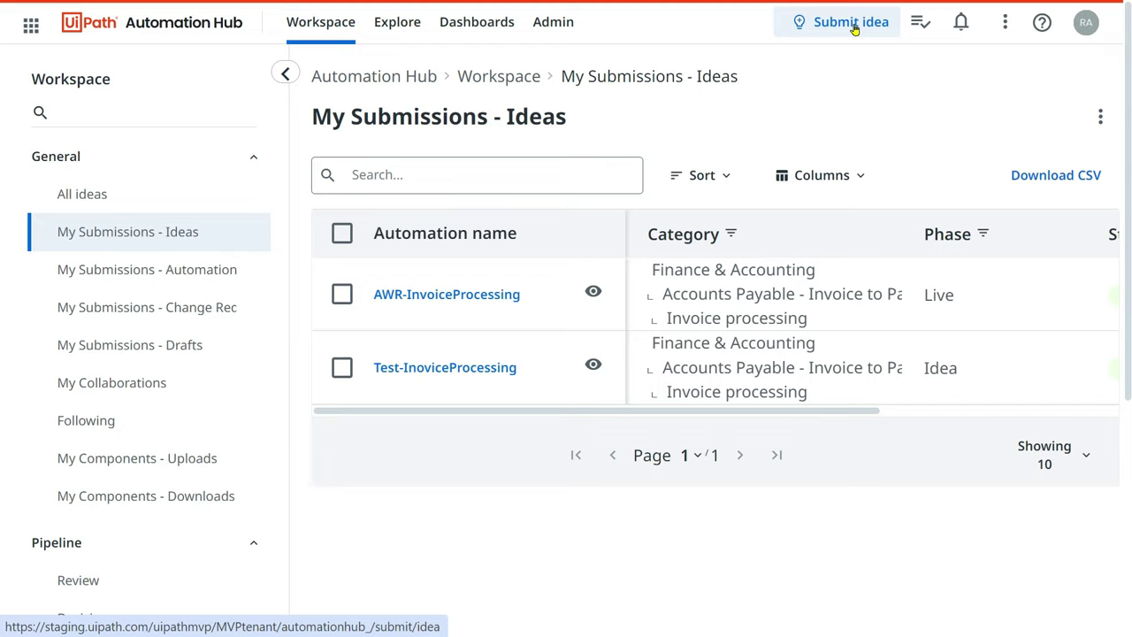
- Open Admin > Manage access > Assign roles to list the 79 users and their roles
{"action": "left_click", "coordinate": [545, 29]}
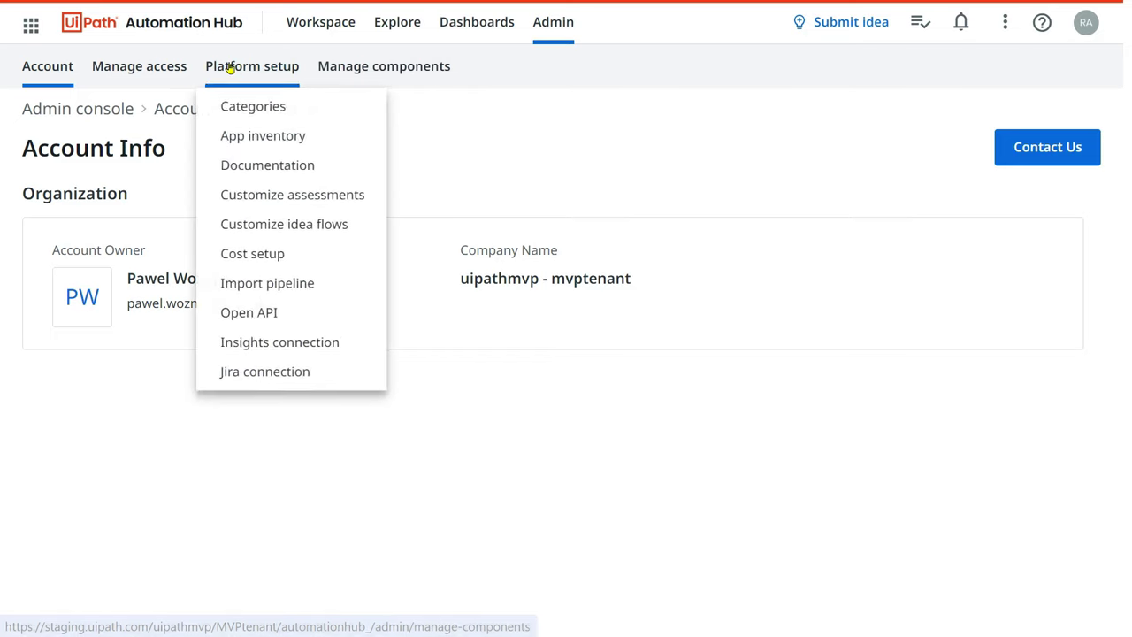
{"action": "mouse_move", "coordinate": [142, 72]}
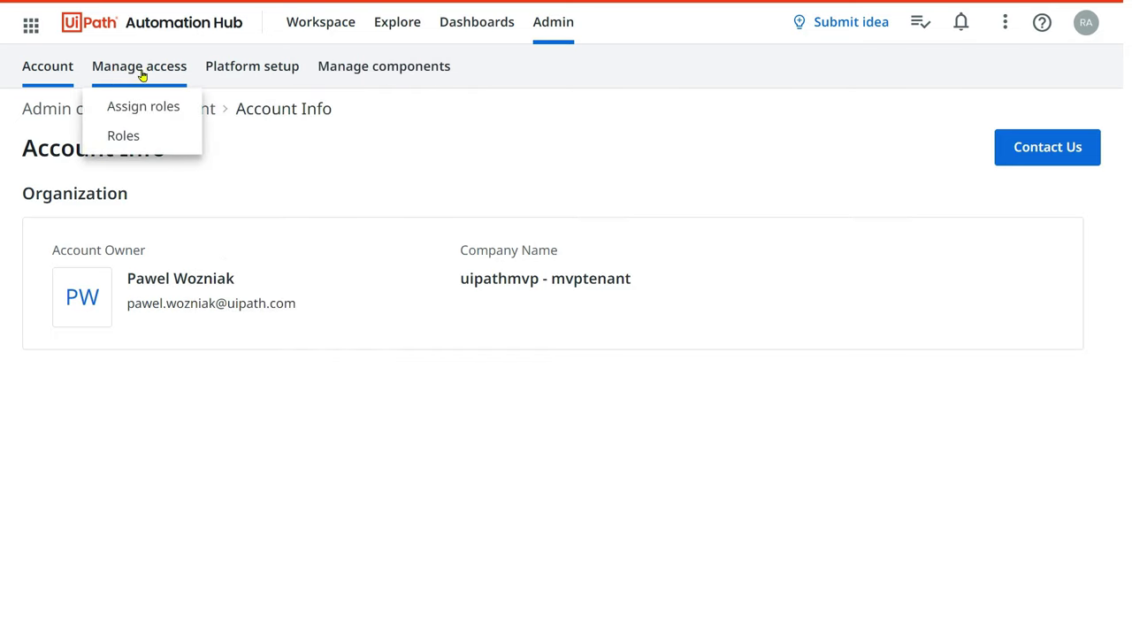
{"action": "left_click", "coordinate": [136, 117]}
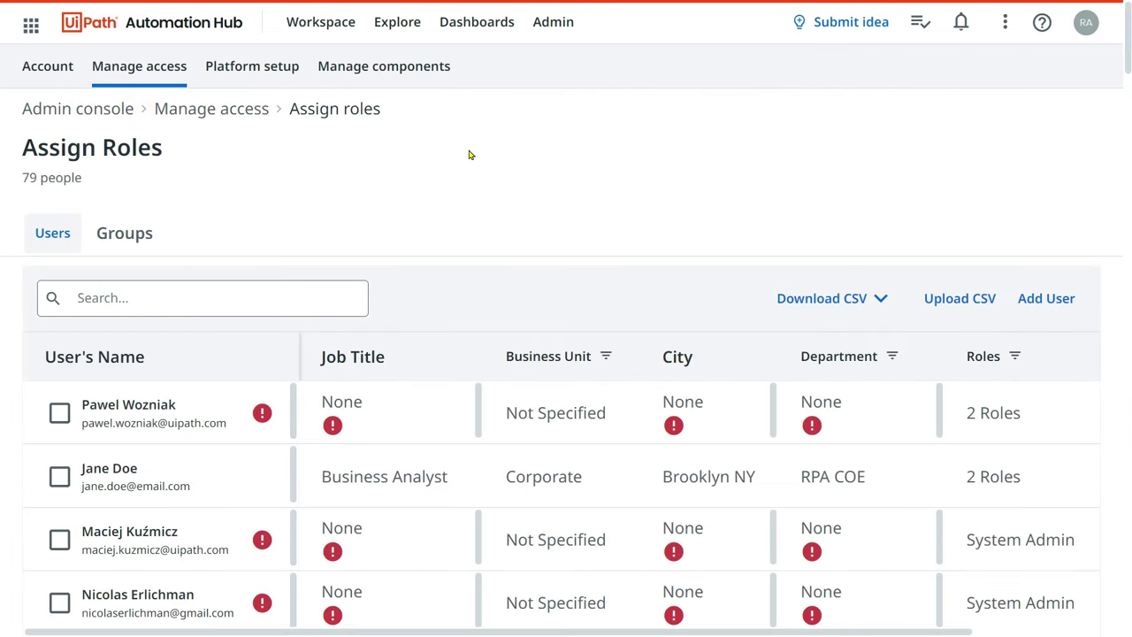
- Start a new user, drop the default Standard User role, and toggle System Admin on and off
{"action": "left_click", "coordinate": [1054, 311]}
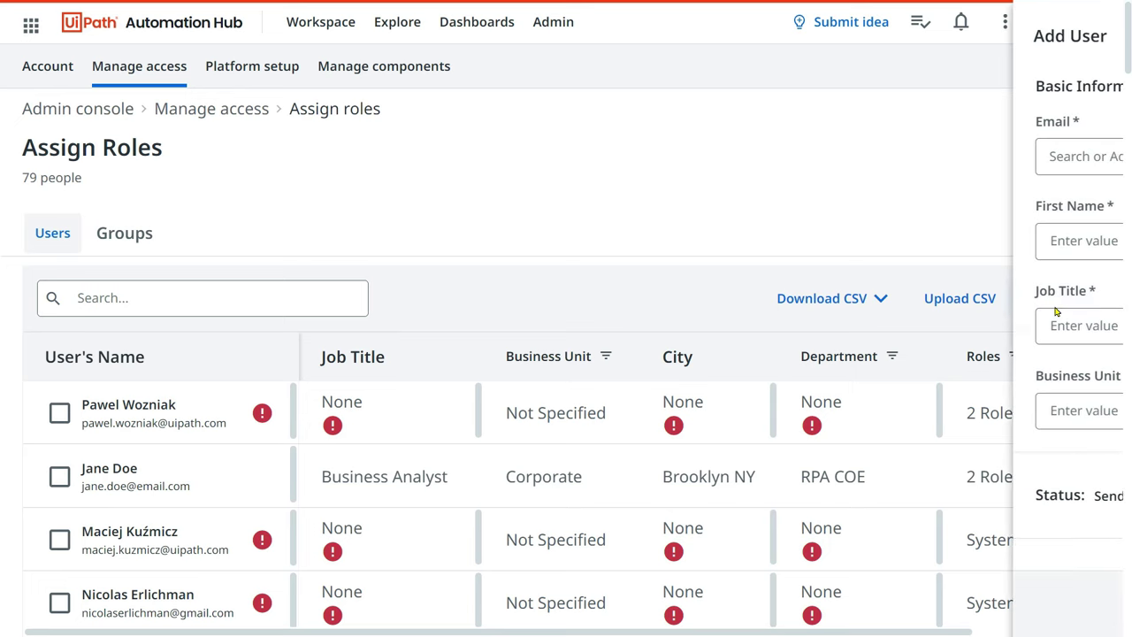
{"action": "left_click", "coordinate": [749, 156]}
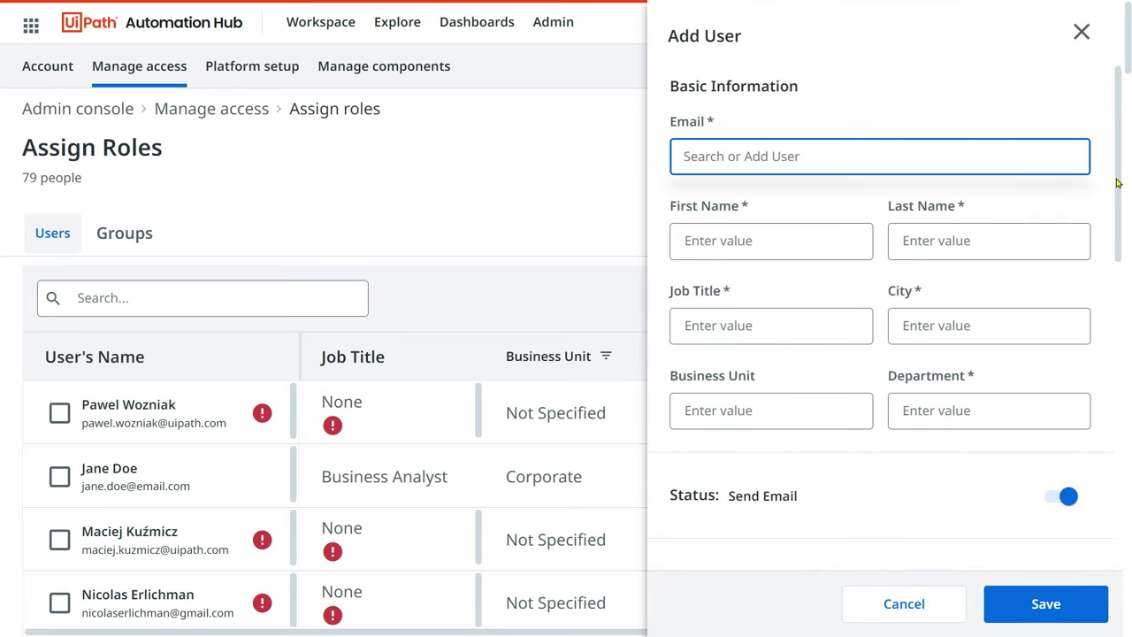
{"action": "scroll", "coordinate": [893, 283], "scroll_direction": "down", "scroll_amount": 5}
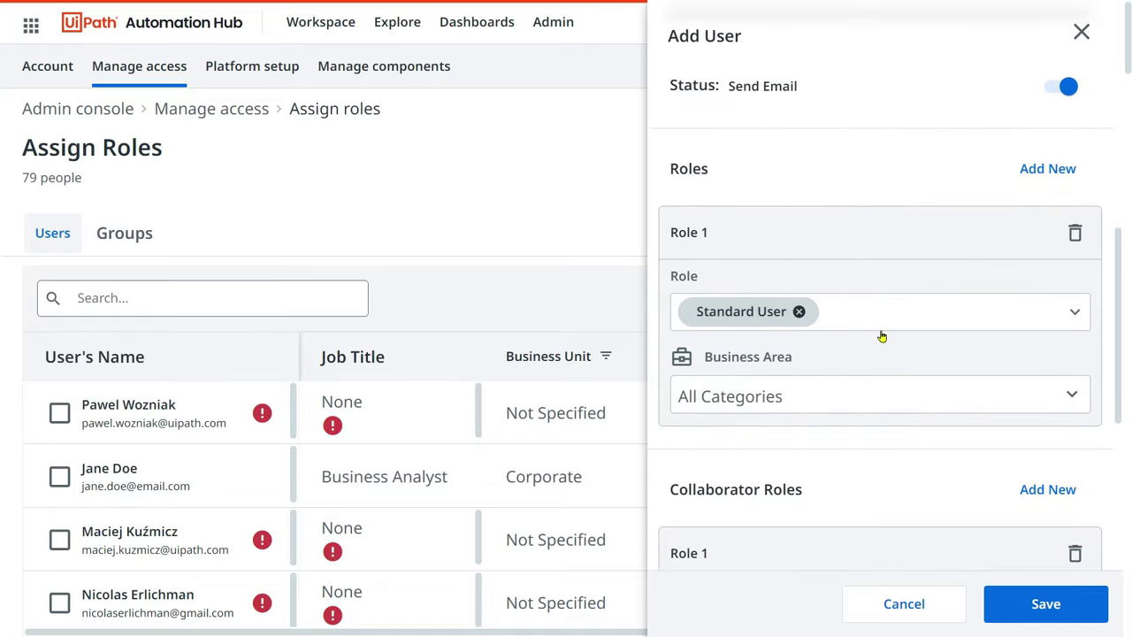
{"action": "left_click", "coordinate": [799, 311]}
{"action": "left_click", "coordinate": [1073, 315]}
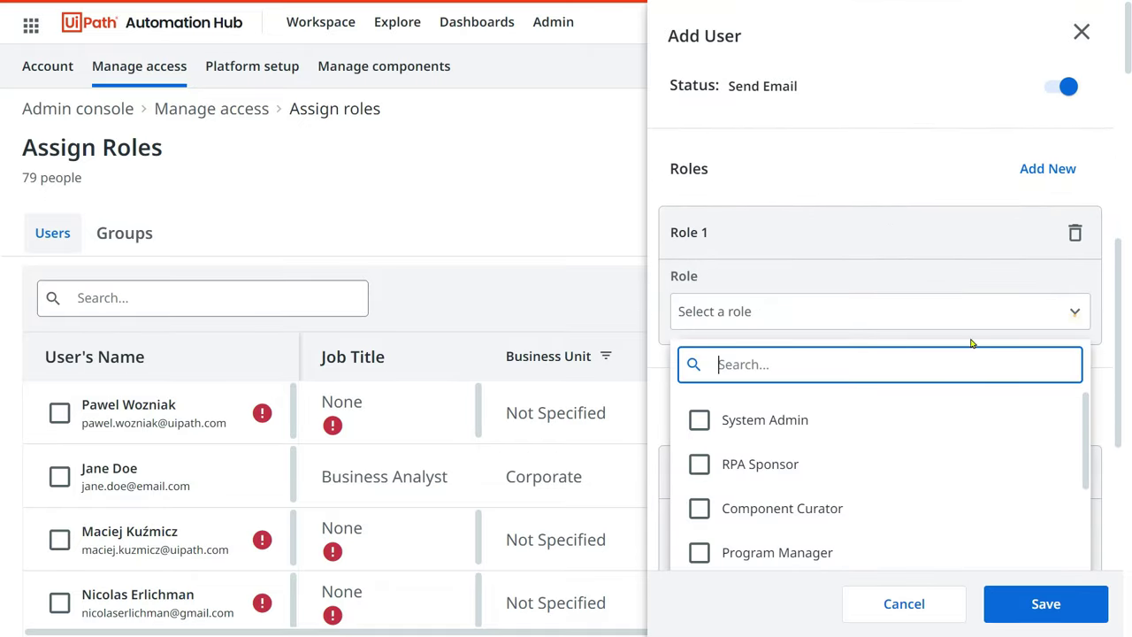
{"action": "left_click", "coordinate": [699, 421]}
{"action": "left_click", "coordinate": [699, 421]}
- Try the RPA Sponsor and Program Manager roles, removing each again
{"action": "scroll", "coordinate": [754, 464], "scroll_direction": "down", "scroll_amount": 1}
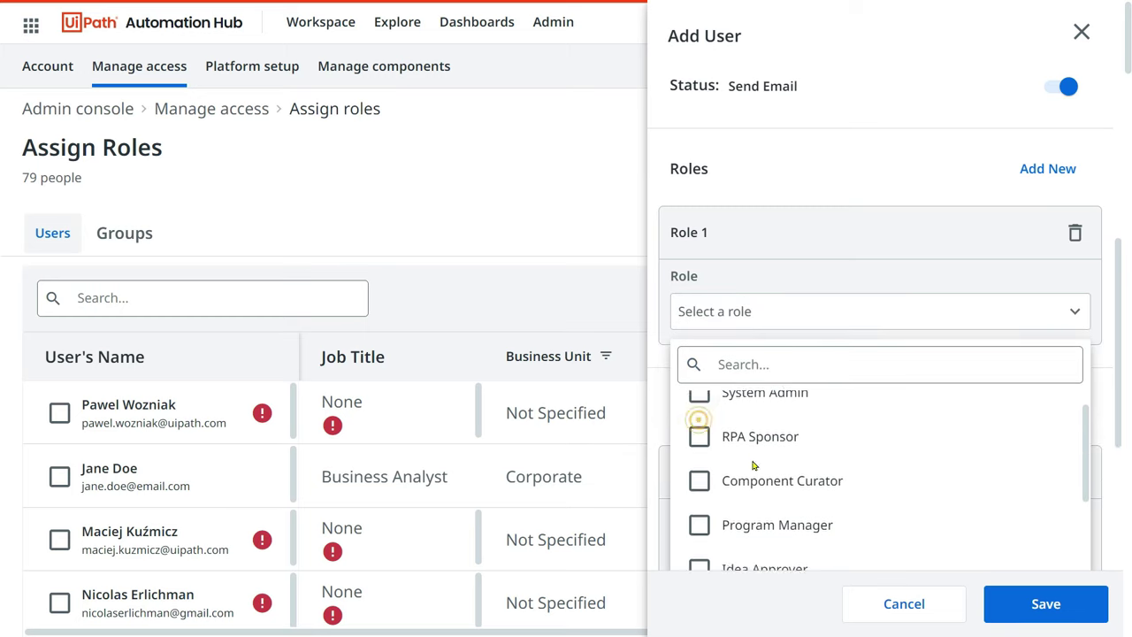
{"action": "scroll", "coordinate": [734, 447], "scroll_direction": "down", "scroll_amount": 2}
{"action": "scroll", "coordinate": [716, 429], "scroll_direction": "up", "scroll_amount": 3}
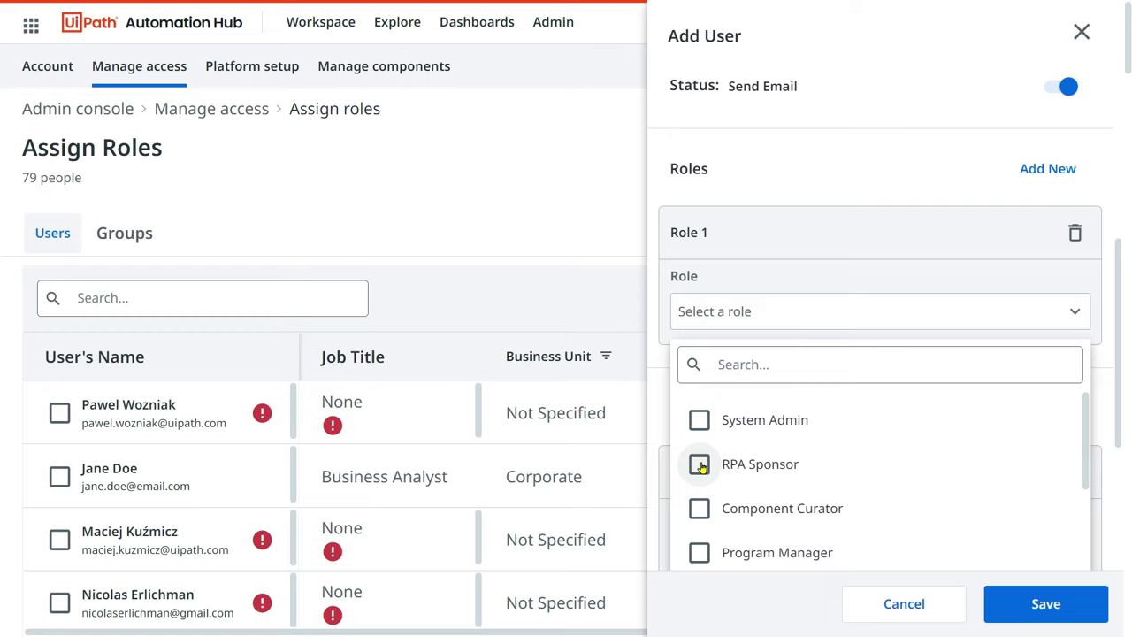
{"action": "left_click", "coordinate": [699, 465]}
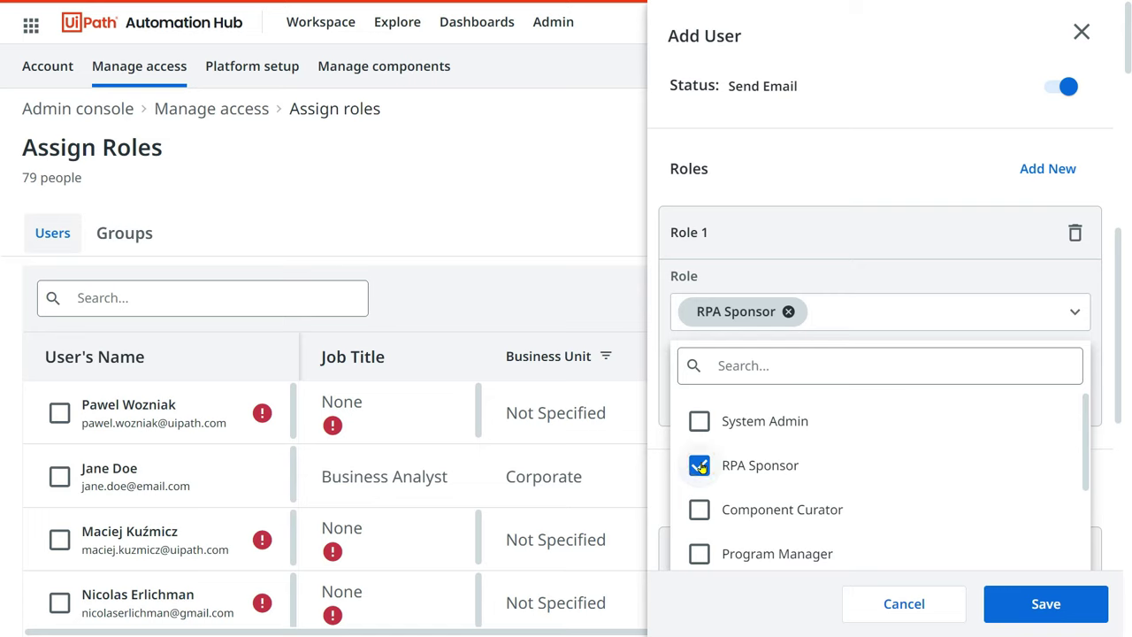
{"action": "left_click", "coordinate": [699, 466]}
{"action": "scroll", "coordinate": [796, 486], "scroll_direction": "down", "scroll_amount": 1}
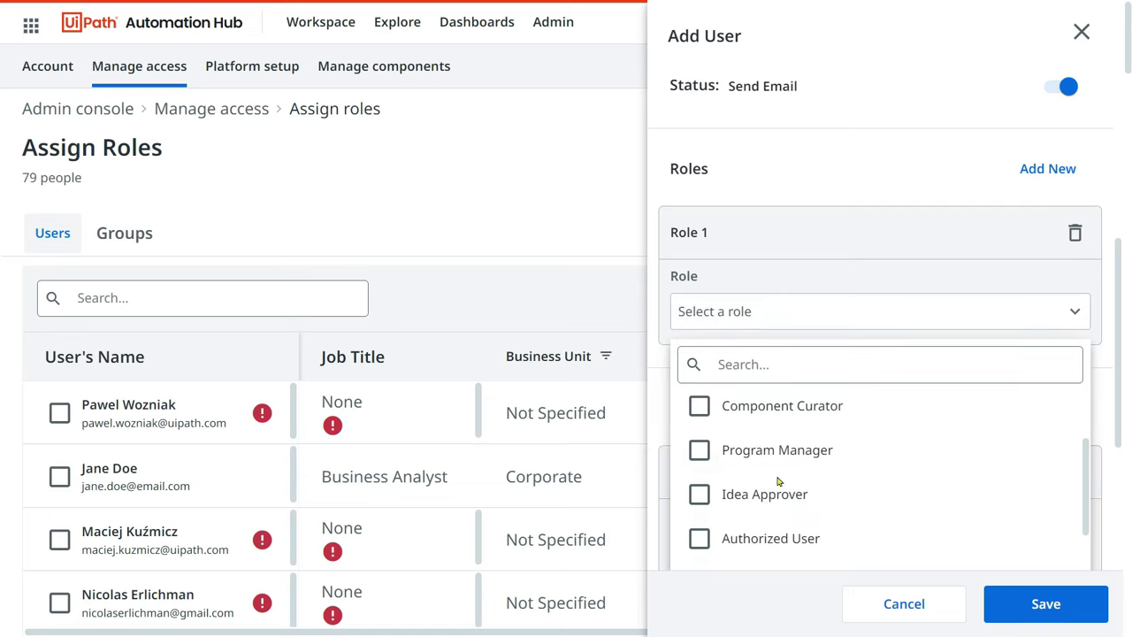
{"action": "left_click", "coordinate": [700, 453]}
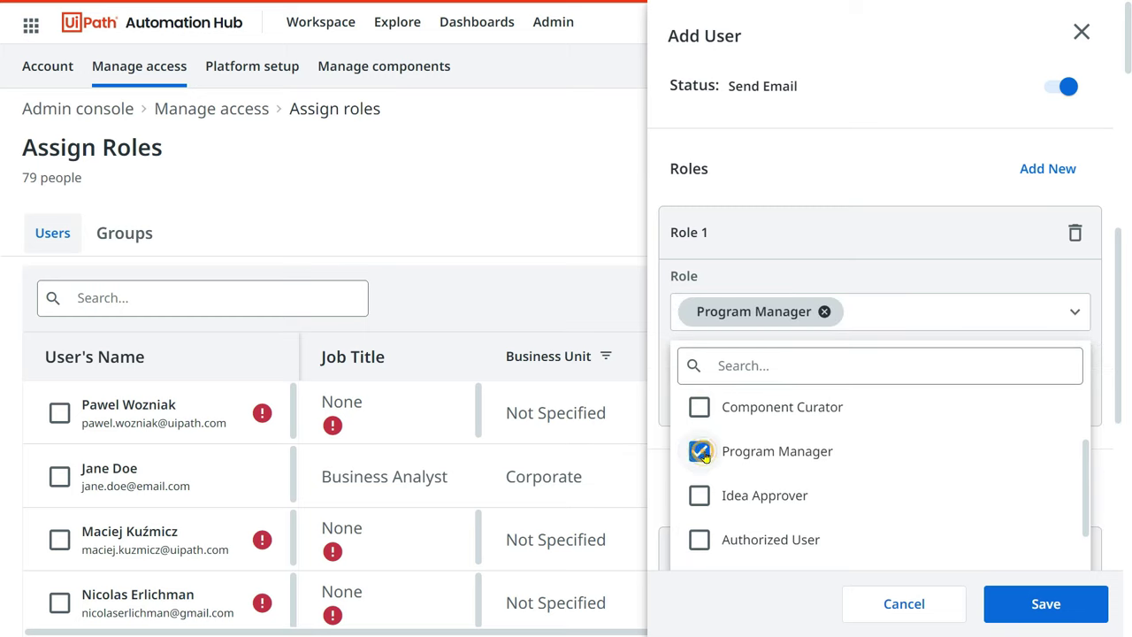
{"action": "left_click", "coordinate": [700, 453]}
- Select then remove Standard User, leaving the new user's role empty
{"action": "scroll", "coordinate": [811, 487], "scroll_direction": "up", "scroll_amount": 1}
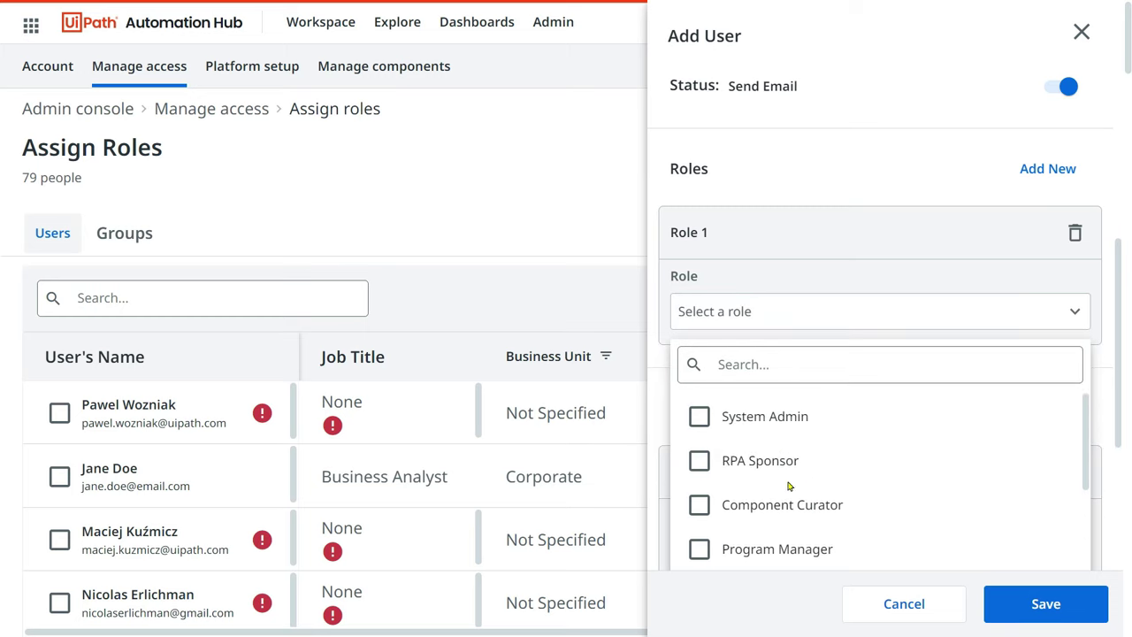
{"action": "scroll", "coordinate": [811, 486], "scroll_direction": "down", "scroll_amount": 3}
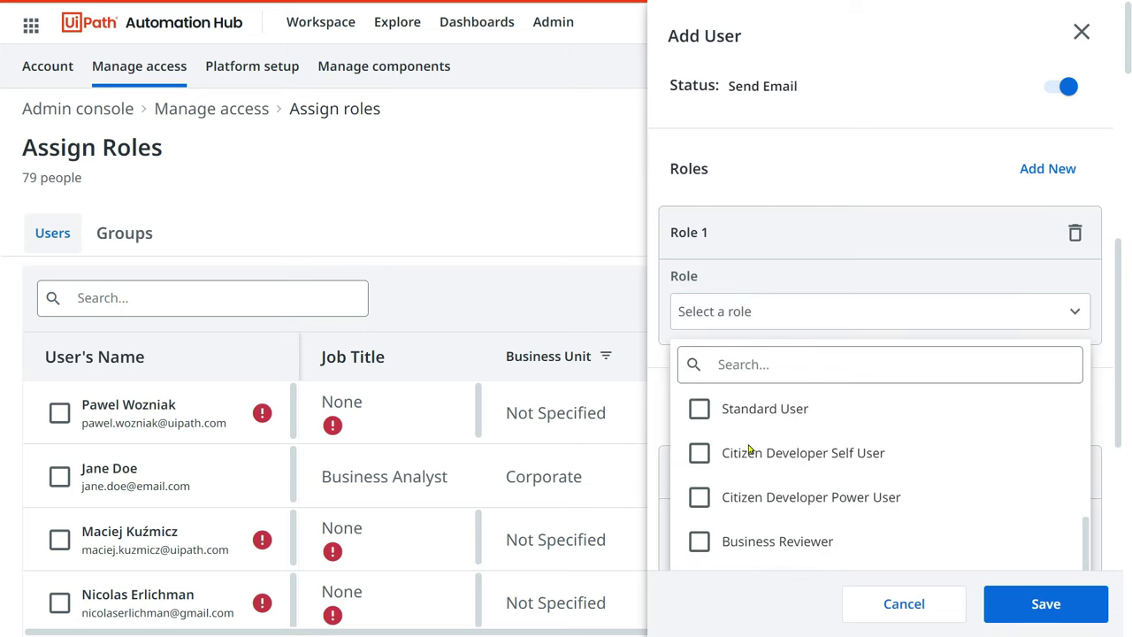
{"action": "left_click", "coordinate": [699, 410]}
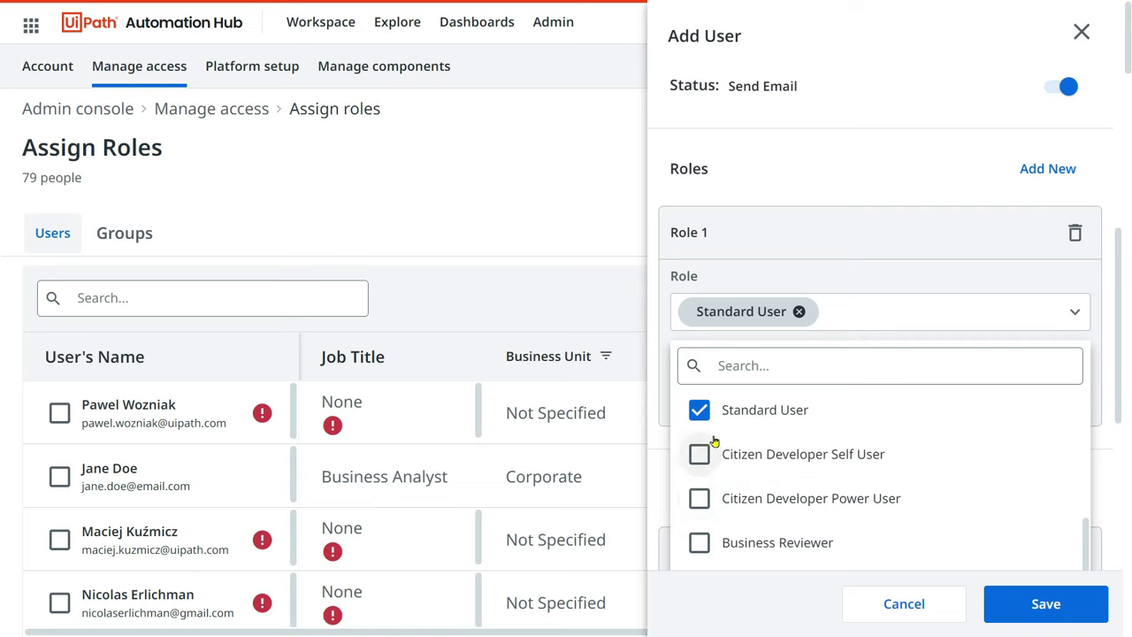
{"action": "scroll", "coordinate": [705, 454], "scroll_direction": "down", "scroll_amount": 3}
{"action": "scroll", "coordinate": [718, 442], "scroll_direction": "up", "scroll_amount": 3}
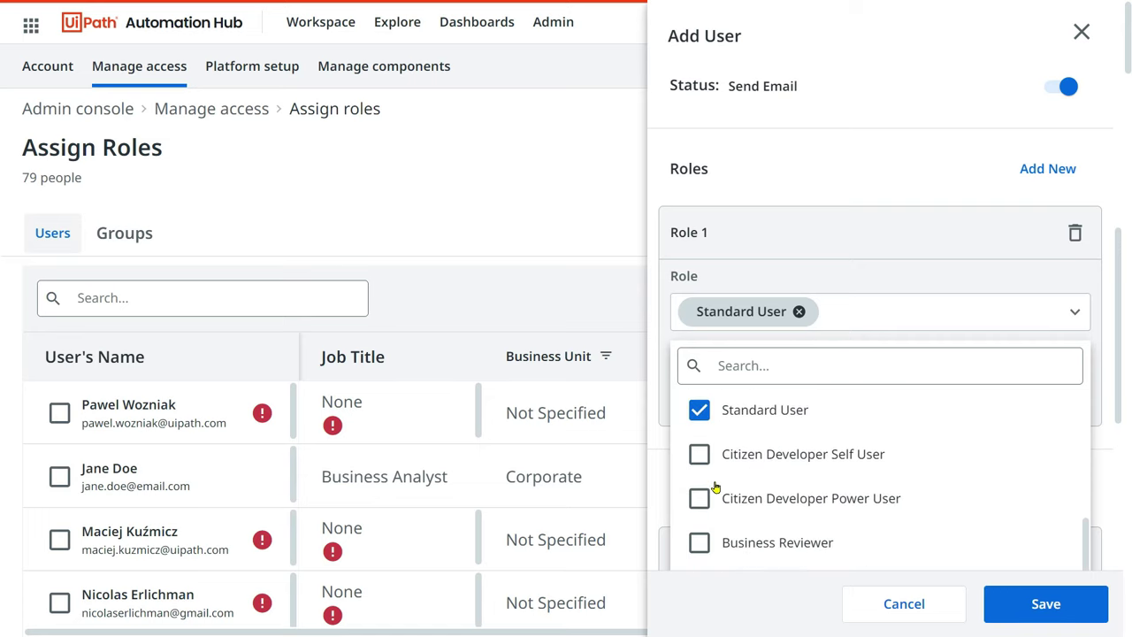
{"action": "left_click", "coordinate": [698, 410]}
{"action": "scroll", "coordinate": [701, 416], "scroll_direction": "down", "scroll_amount": 3}
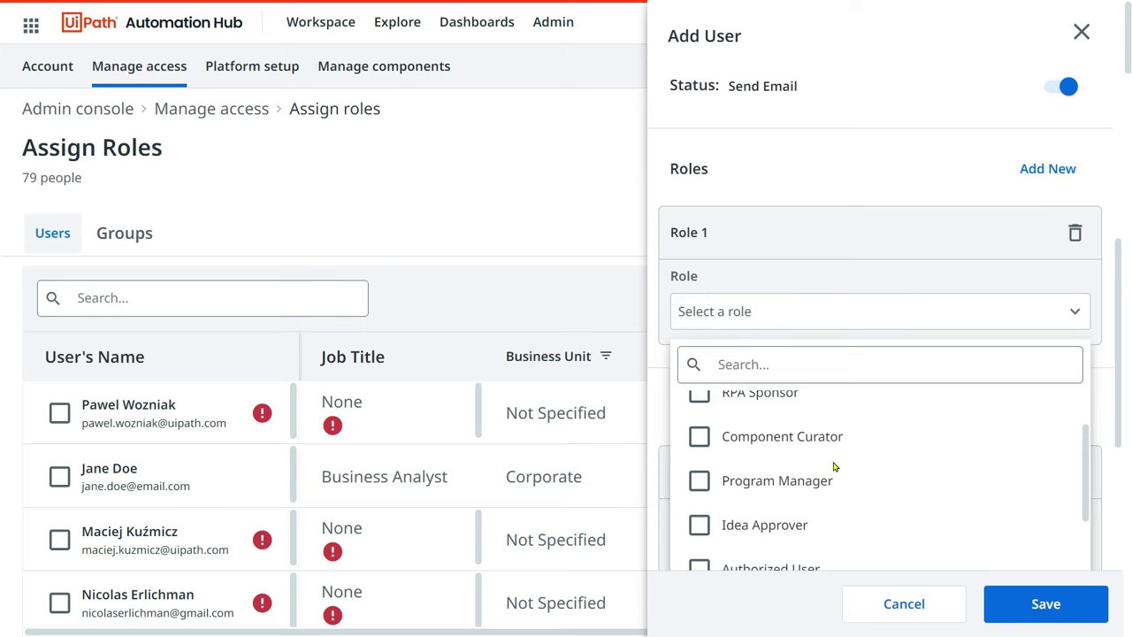
{"action": "scroll", "coordinate": [836, 469], "scroll_direction": "up", "scroll_amount": 1}
{"action": "scroll", "coordinate": [770, 201], "scroll_direction": "up", "scroll_amount": 3}
- Step through the email, last name, job title, city, business unit and department fields
{"action": "scroll", "coordinate": [733, 161], "scroll_direction": "up", "scroll_amount": 2}
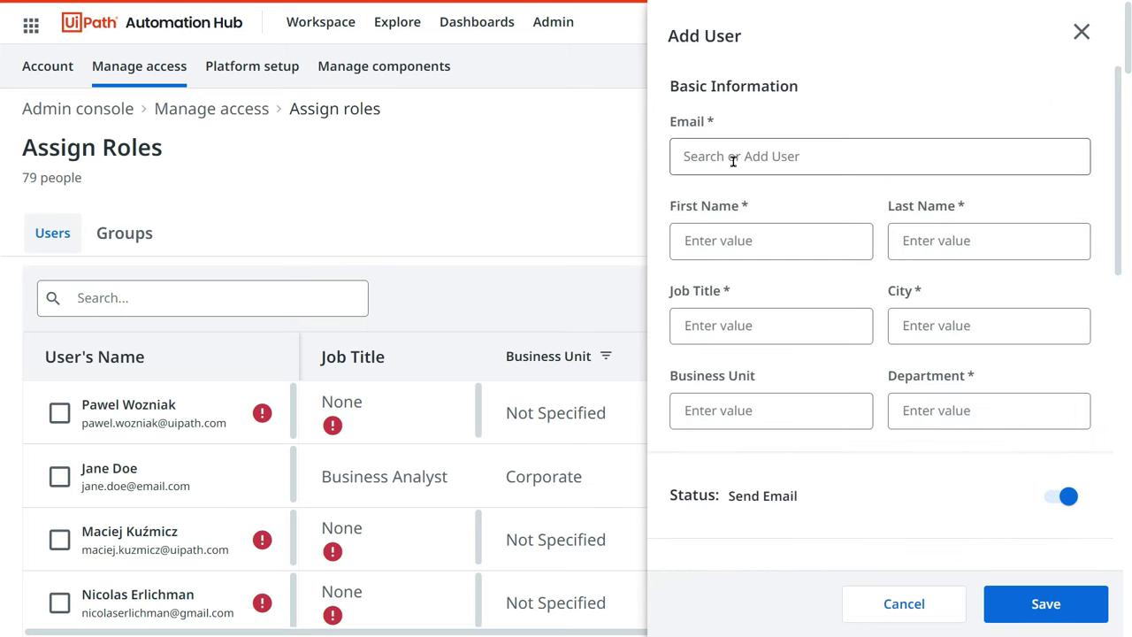
{"action": "left_click", "coordinate": [695, 153]}
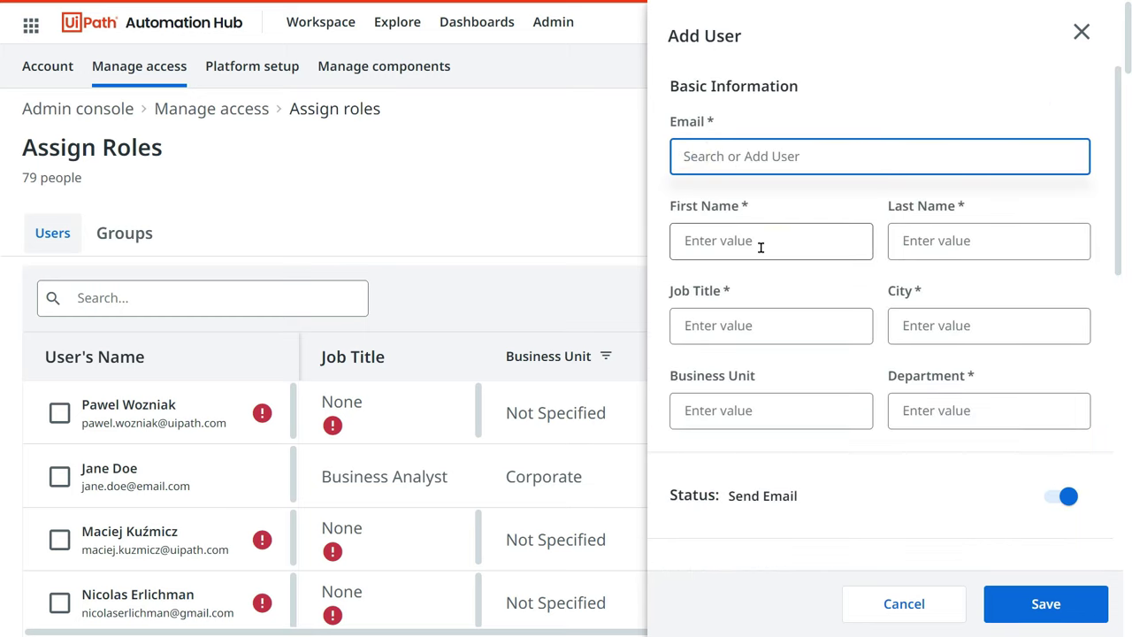
{"action": "left_click", "coordinate": [942, 256]}
{"action": "left_click", "coordinate": [735, 329]}
{"action": "left_click", "coordinate": [1000, 324]}
{"action": "left_click", "coordinate": [716, 394]}
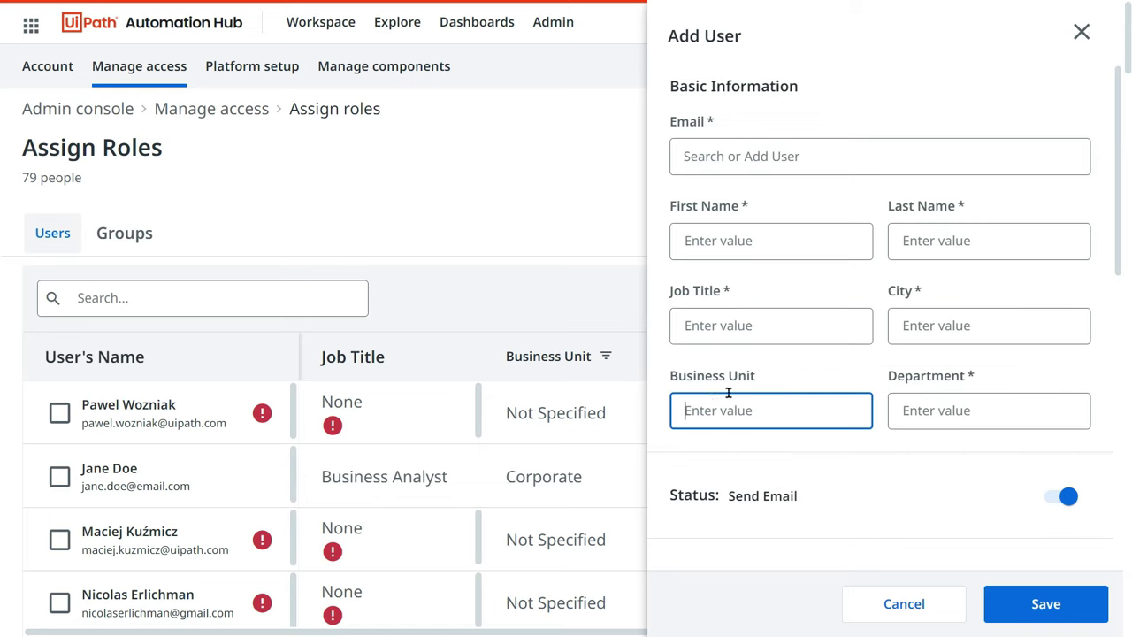
{"action": "left_click", "coordinate": [958, 409]}
- Open the role list, then mark 'Business Analyst(BA)' in the Notepad checklist
{"action": "scroll", "coordinate": [962, 407], "scroll_direction": "down", "scroll_amount": 3}
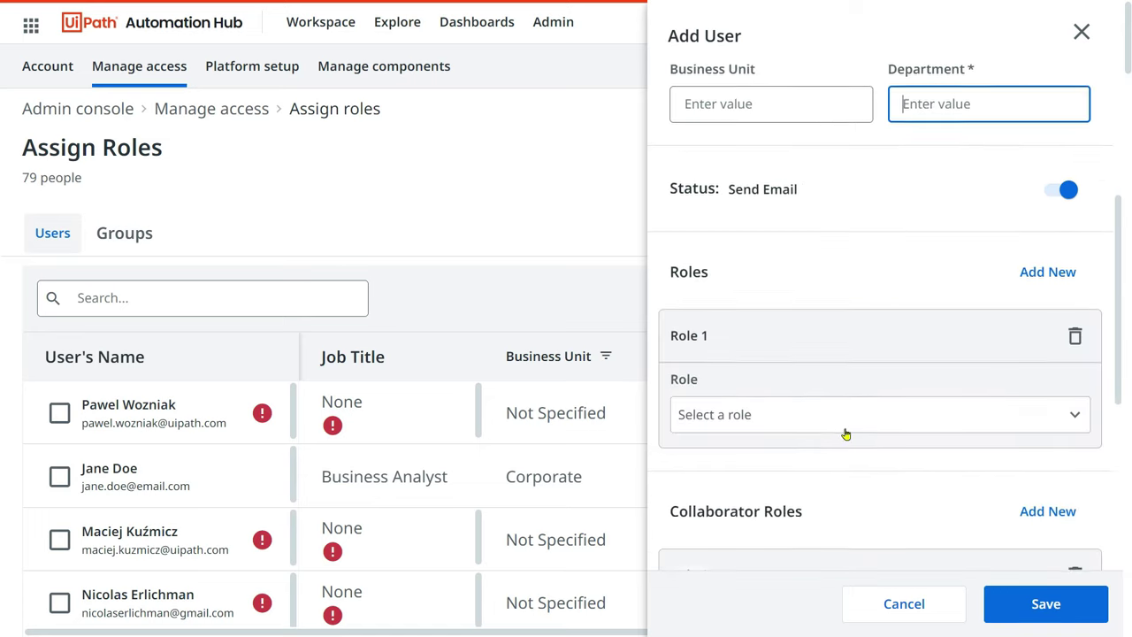
{"action": "left_click", "coordinate": [1086, 419]}
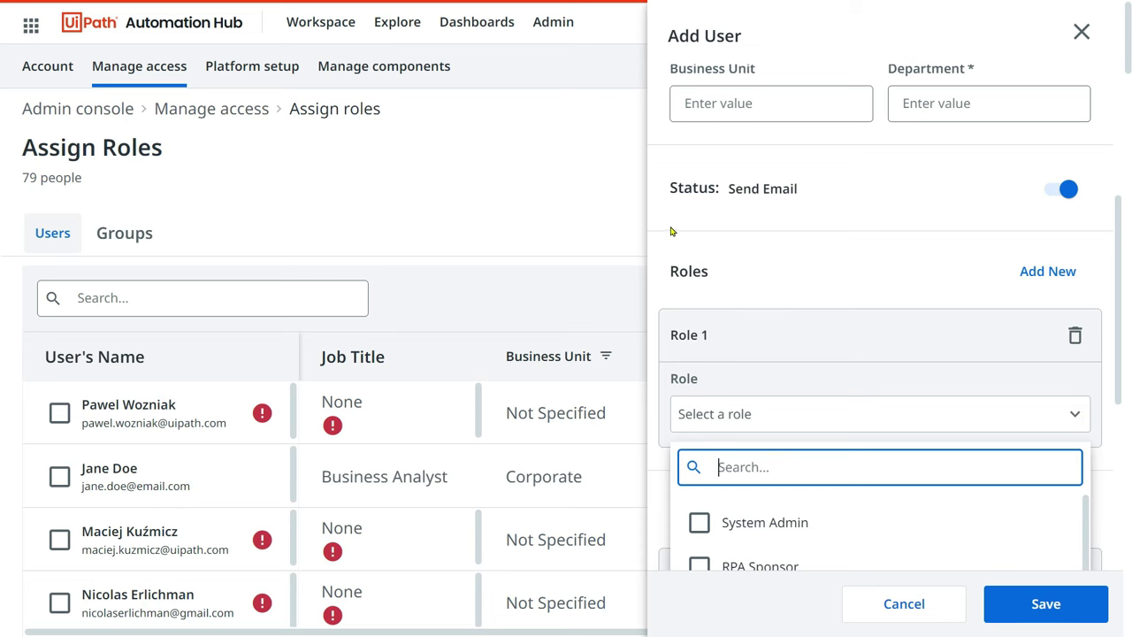
{"action": "key", "text": "alt+Tab"}
{"action": "left_click_drag", "start_coordinate": [1059, 107], "coordinate": [832, 98]}
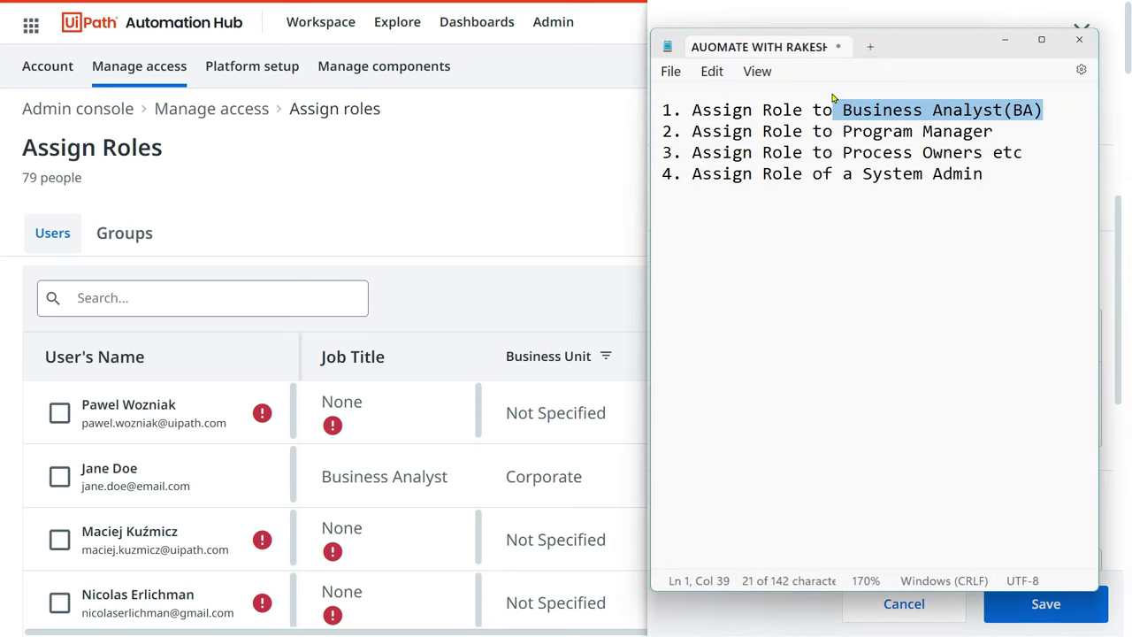
- Give the new user the Authorized User role
{"action": "left_click", "coordinate": [613, 210]}
{"action": "left_click", "coordinate": [1079, 418]}
{"action": "scroll", "coordinate": [766, 545], "scroll_direction": "down", "scroll_amount": 2}
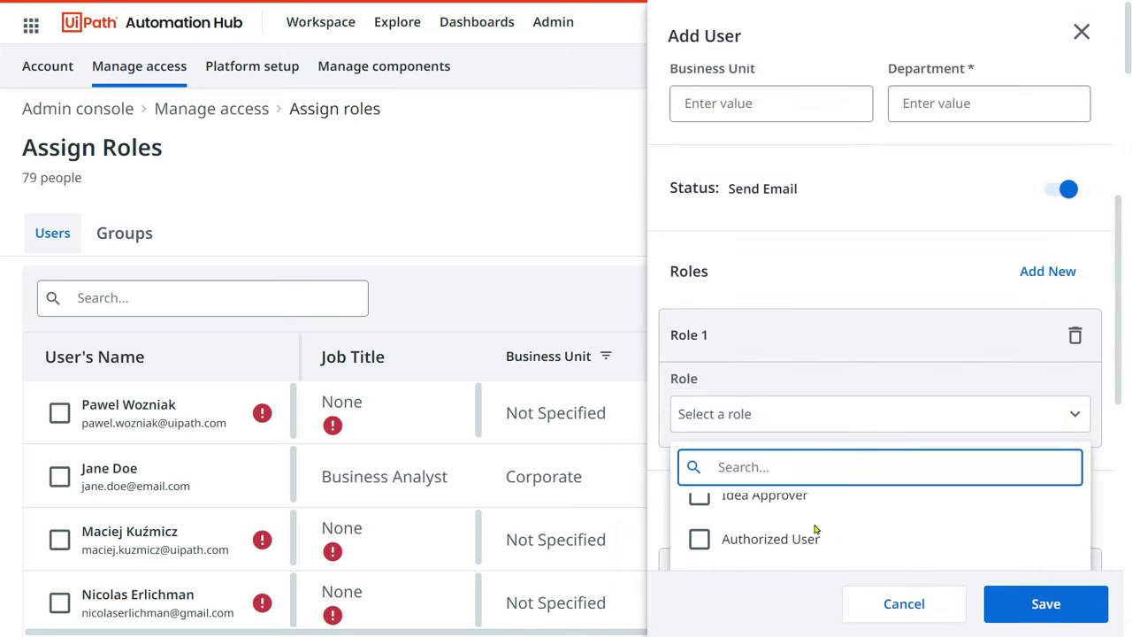
{"action": "scroll", "coordinate": [955, 473], "scroll_direction": "down", "scroll_amount": 3}
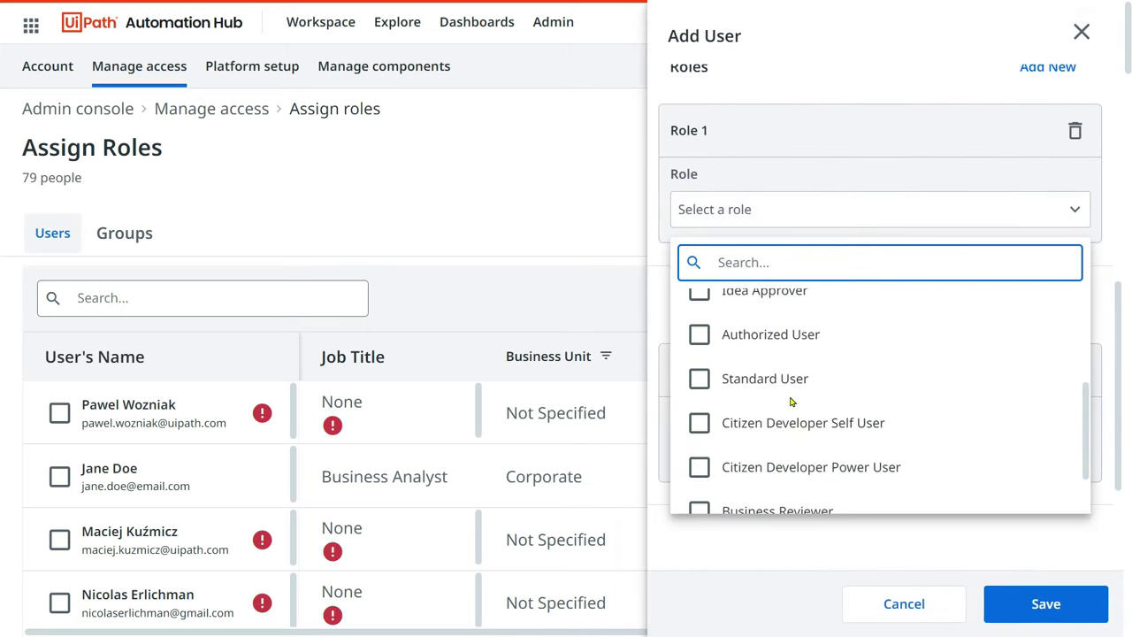
{"action": "scroll", "coordinate": [791, 407], "scroll_direction": "up", "scroll_amount": 2}
{"action": "left_click", "coordinate": [700, 439]}
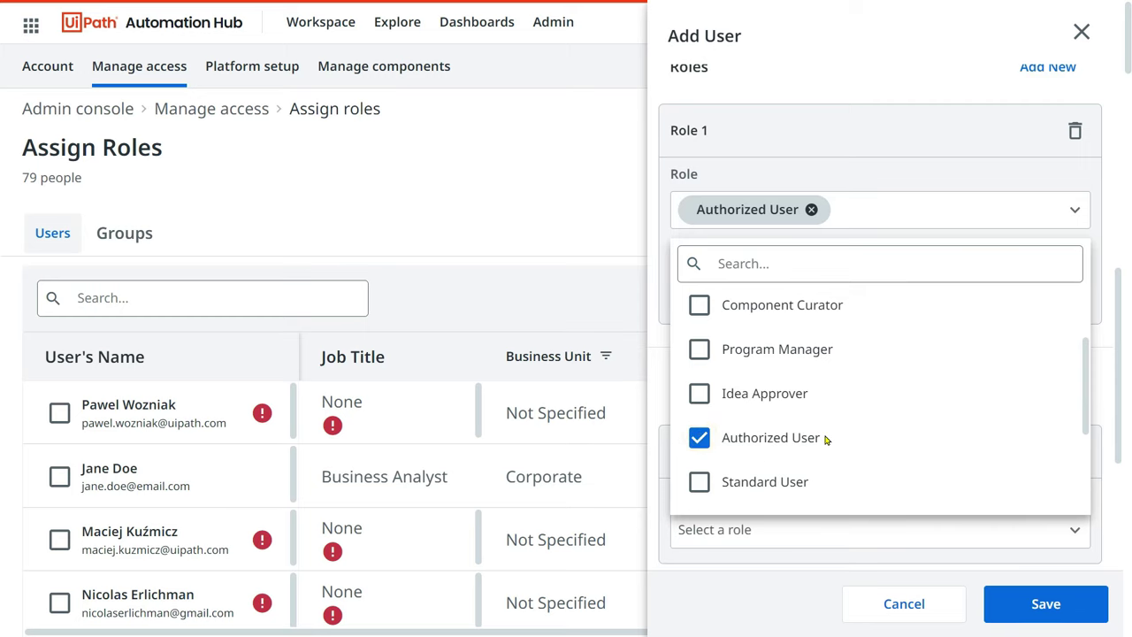
- Mark Program Manager in Notepad, then swap Authorized User for the Program Manager role
{"action": "key", "text": "alt+Tab"}
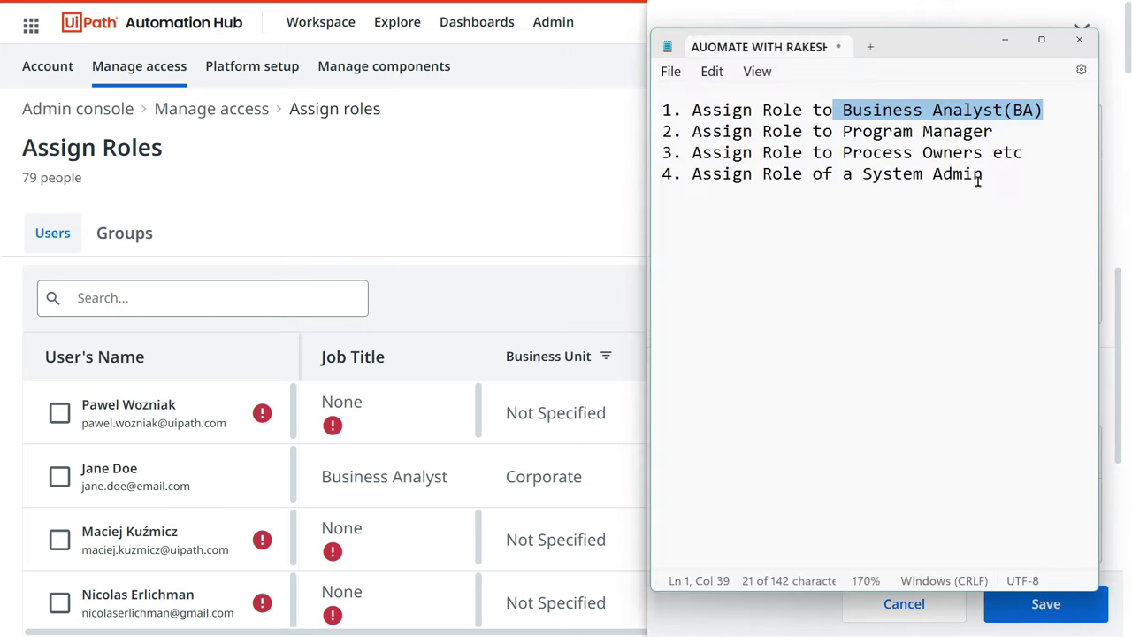
{"action": "left_click_drag", "start_coordinate": [1001, 138], "coordinate": [840, 133]}
{"action": "key", "text": "alt+Tab"}
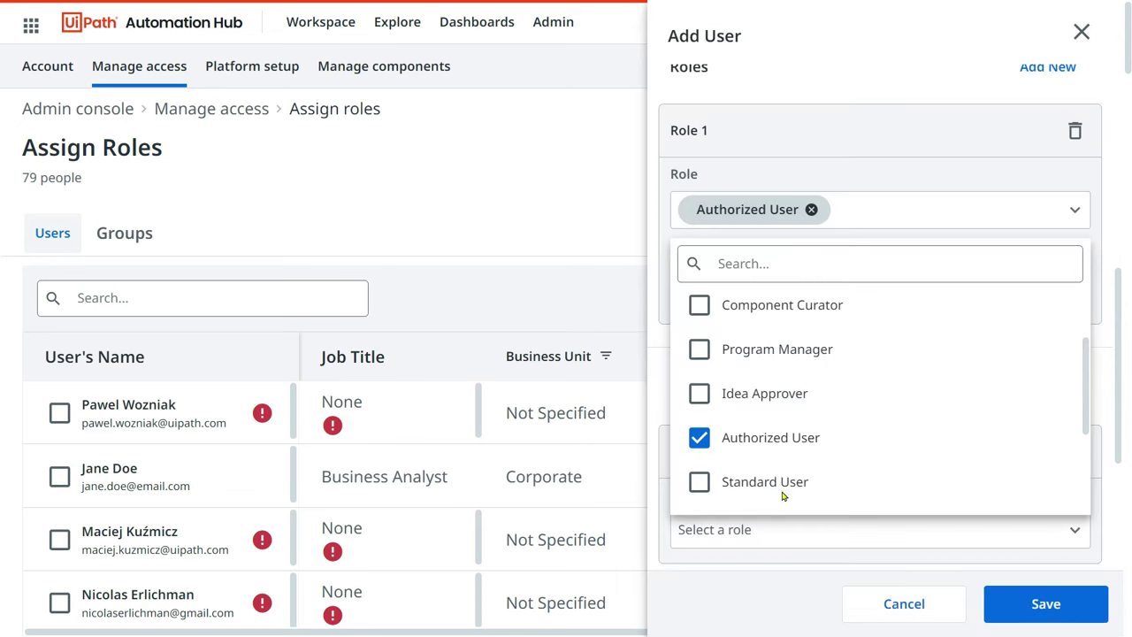
{"action": "left_click", "coordinate": [703, 438]}
{"action": "left_click", "coordinate": [701, 356]}
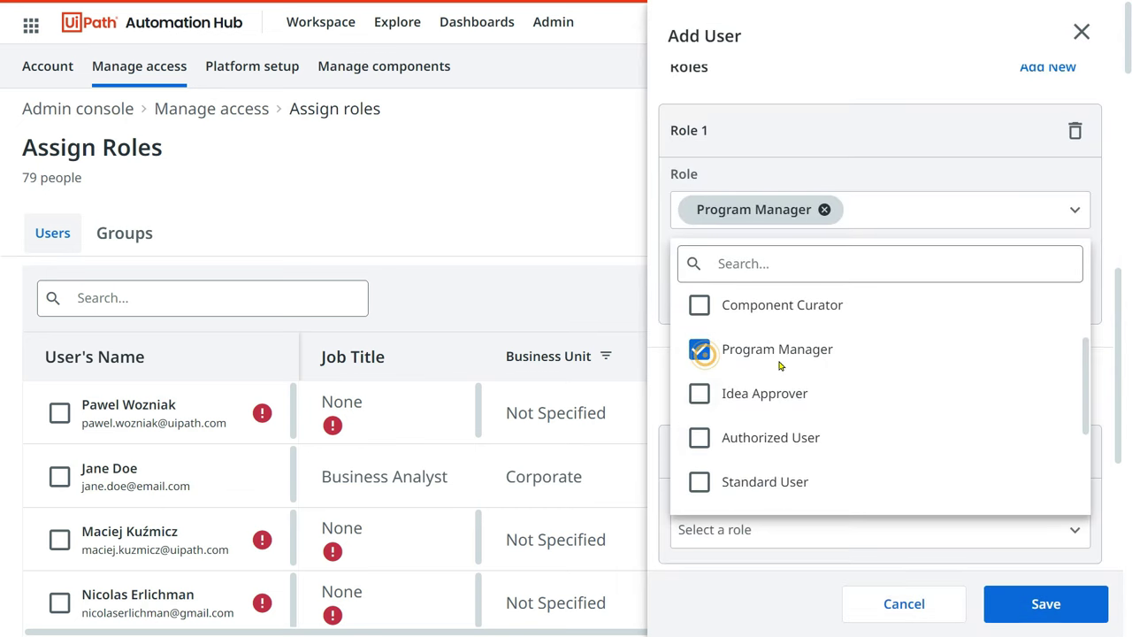
- Mark Process Owners in Notepad, then swap Program Manager for the RPA Sponsor role
{"action": "key", "text": "alt+Tab"}
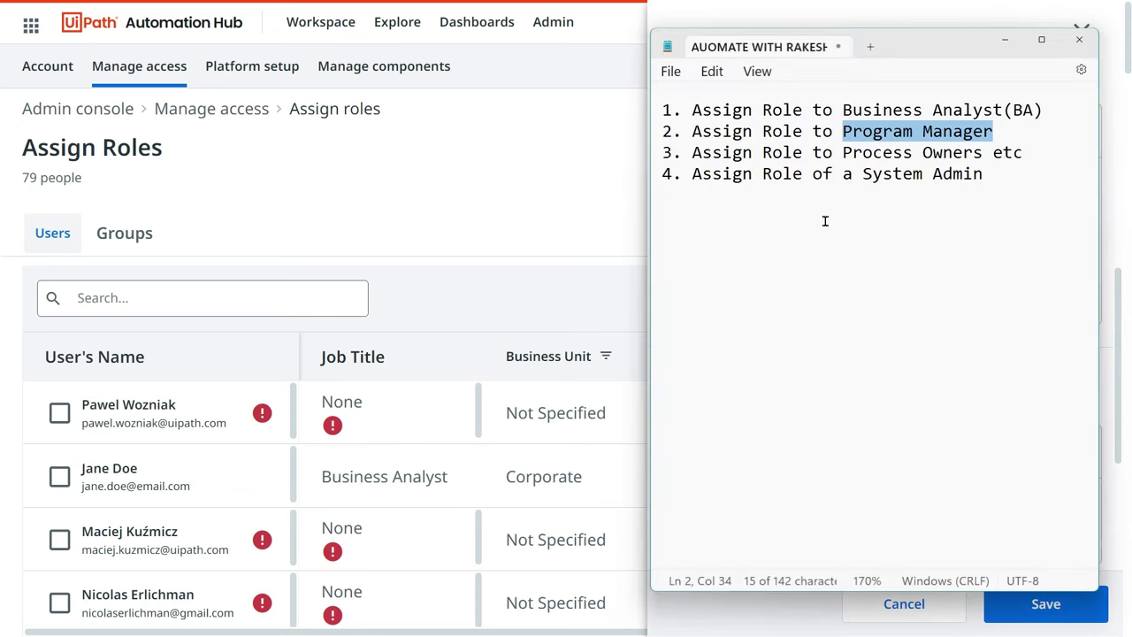
{"action": "left_click_drag", "start_coordinate": [981, 152], "coordinate": [848, 152]}
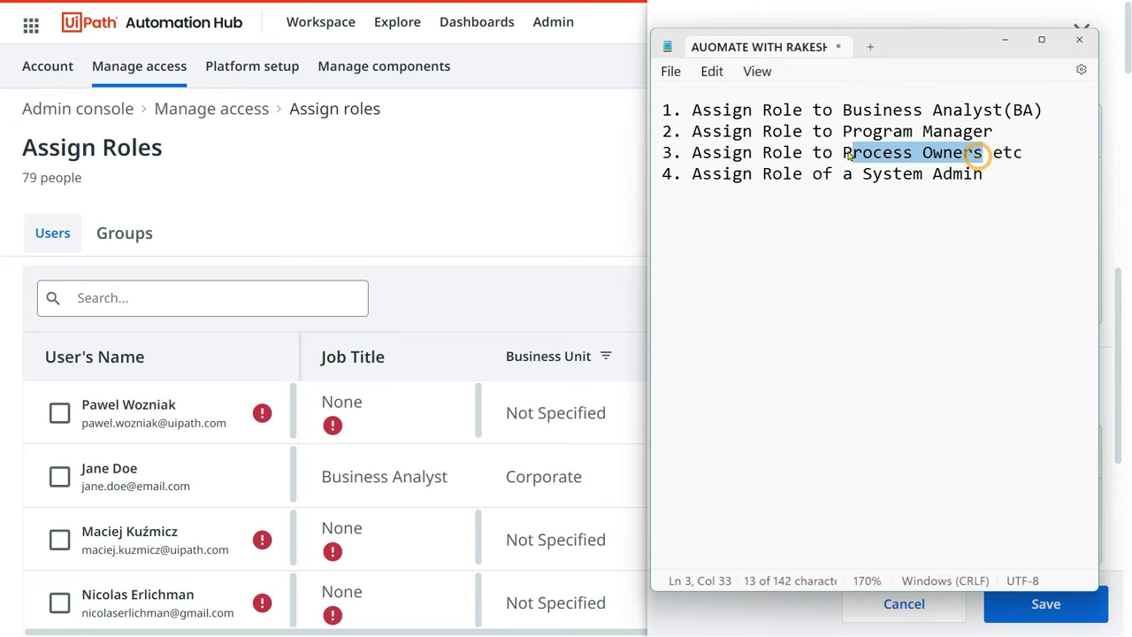
{"action": "key", "text": "alt+Tab"}
{"action": "left_click", "coordinate": [697, 352]}
{"action": "scroll", "coordinate": [742, 363], "scroll_direction": "up", "scroll_amount": 2}
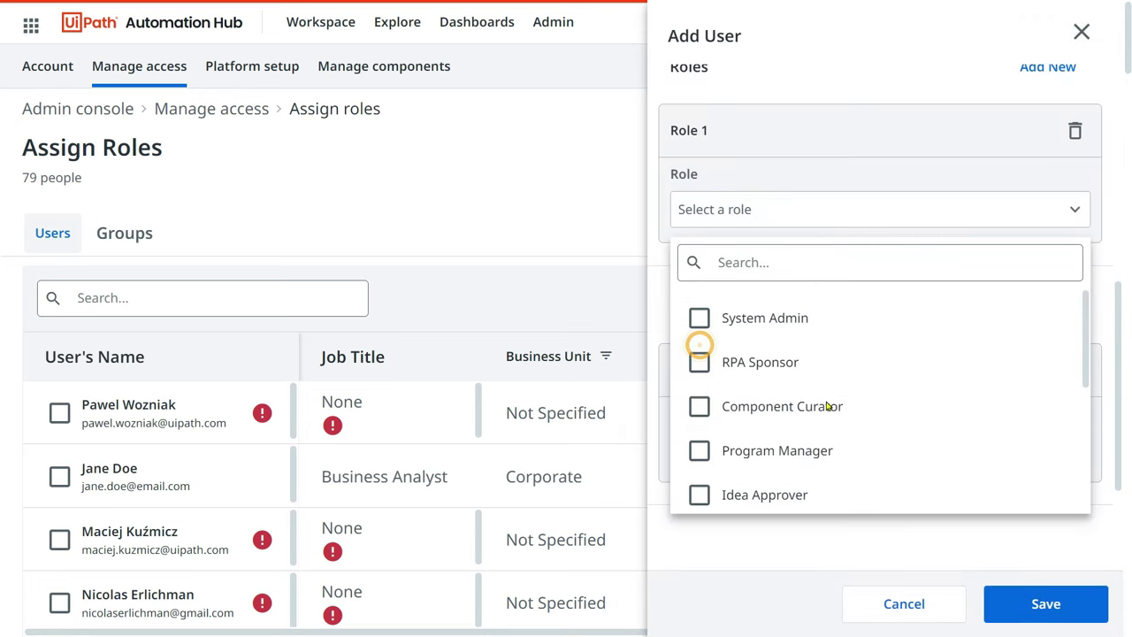
{"action": "left_click", "coordinate": [696, 363]}
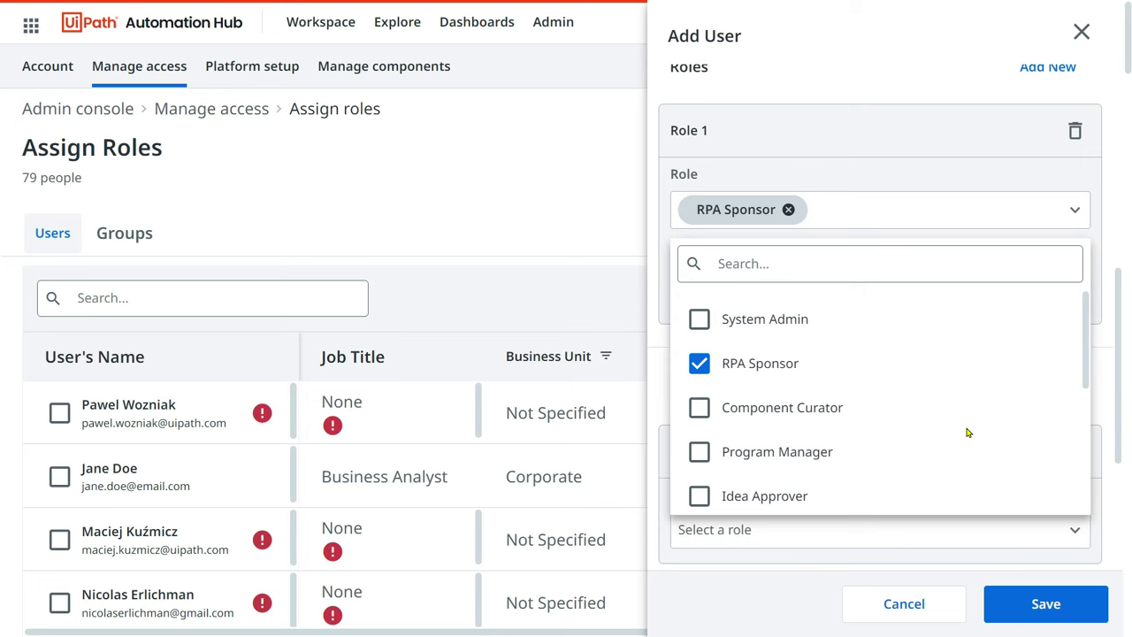
- Mark System Admin in Notepad, swap RPA Sponsor for System Admin, then discard the form
{"action": "key", "text": "alt+Tab"}
{"action": "left_click_drag", "start_coordinate": [992, 173], "coordinate": [879, 174]}
{"action": "key", "text": "alt+Tab"}
{"action": "left_click", "coordinate": [699, 362]}
{"action": "left_click", "coordinate": [701, 324]}
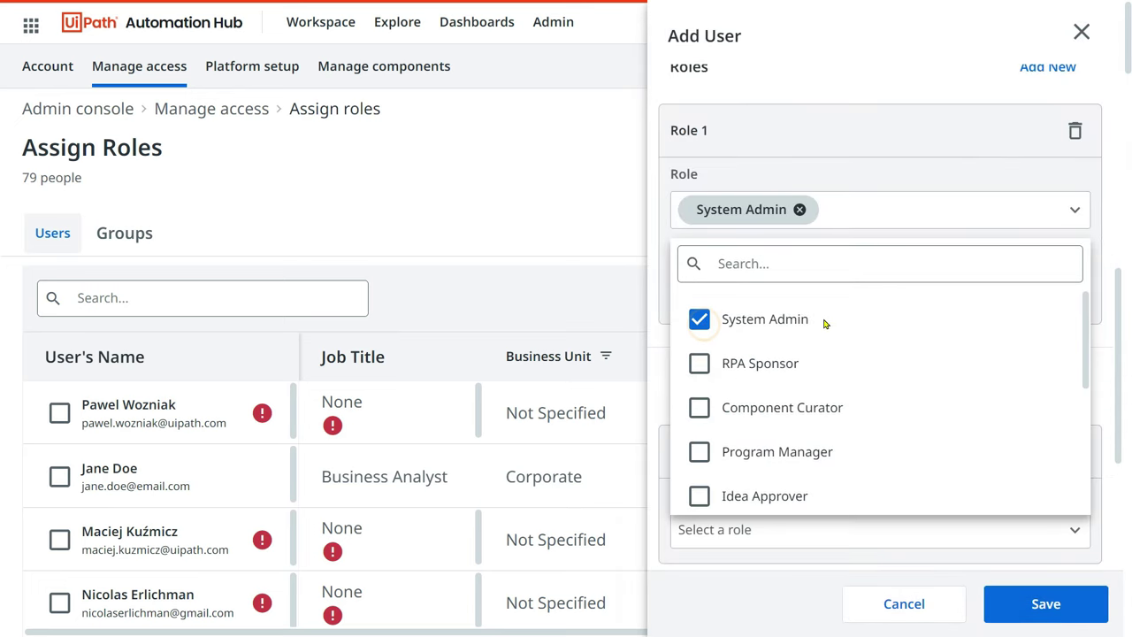
{"action": "left_click", "coordinate": [597, 246]}
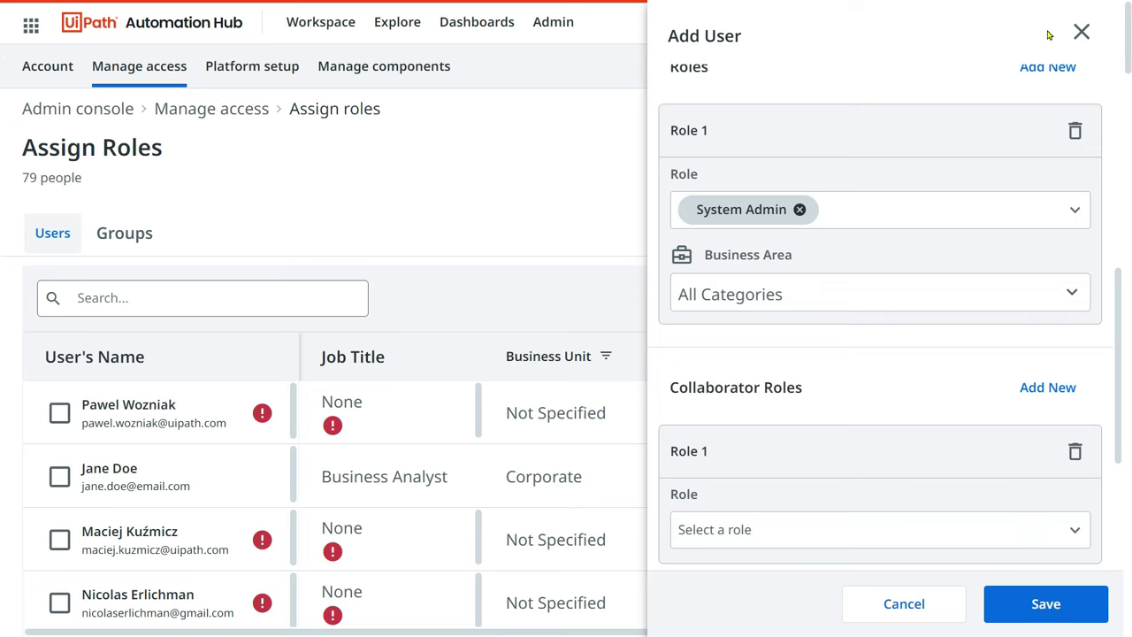
{"action": "left_click", "coordinate": [1082, 31]}
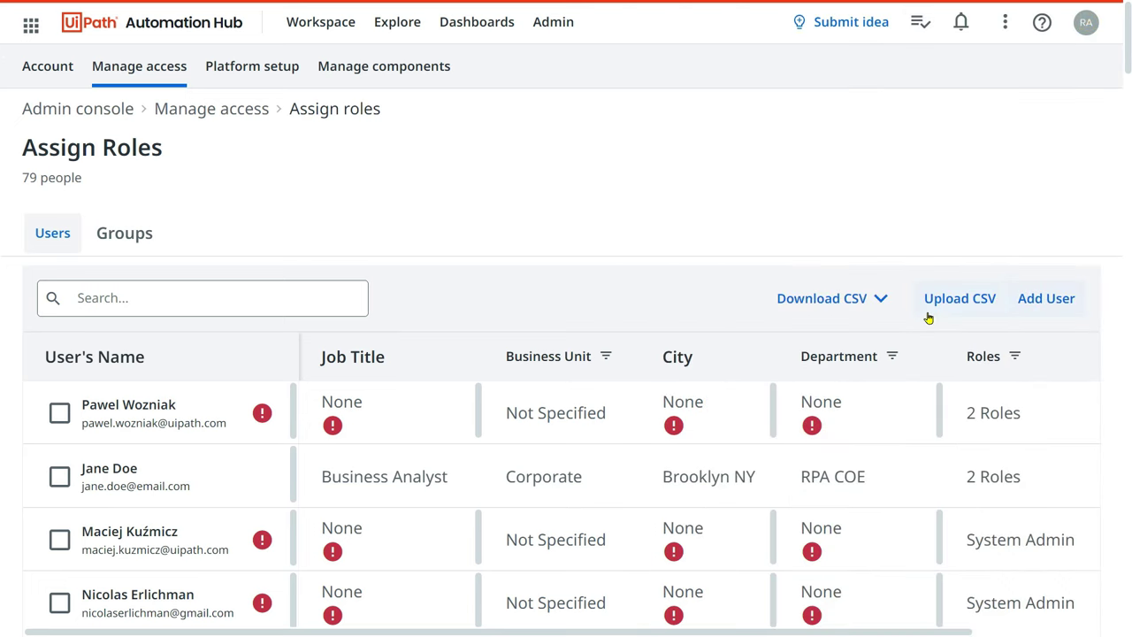
- Open Admin > Manage access > Roles to see Account Owner, System Admin, RPA Sponsor and other defaults
{"action": "mouse_move", "coordinate": [152, 71]}
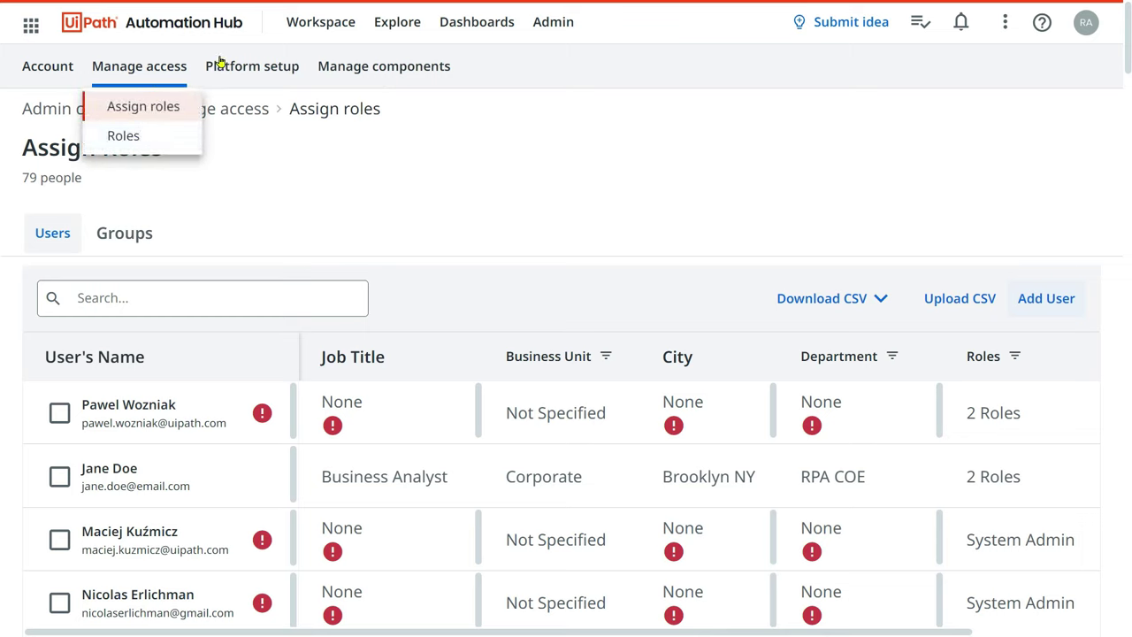
{"action": "left_click", "coordinate": [545, 26]}
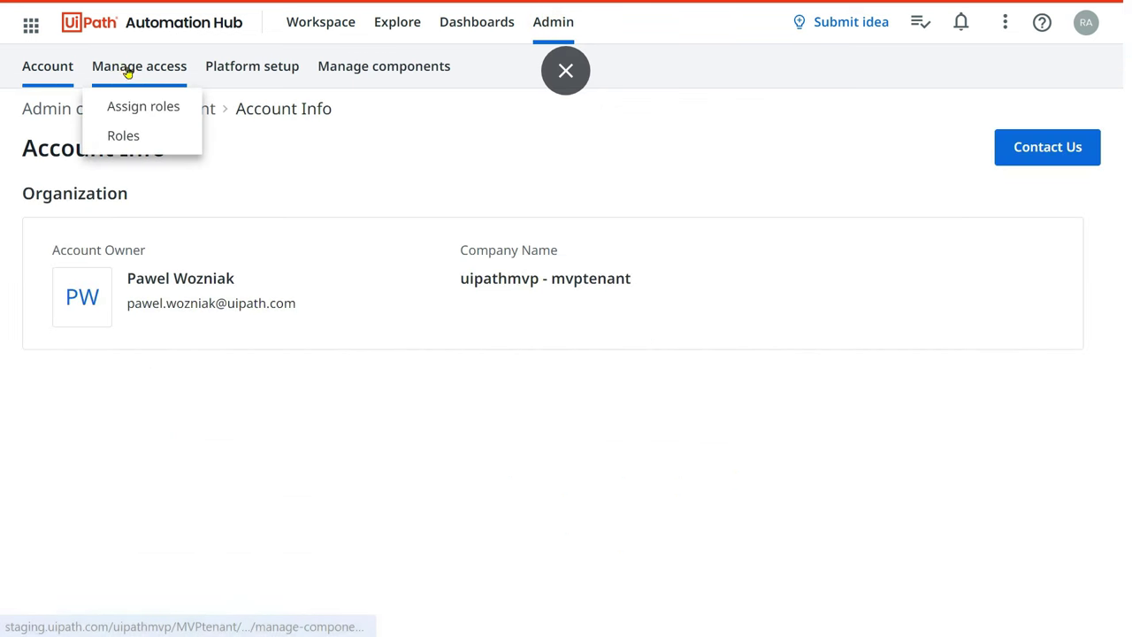
{"action": "left_click", "coordinate": [118, 133]}
- Add a new custom role named 'Business Analyst' and scroll through its permissions
{"action": "scroll", "coordinate": [381, 256], "scroll_direction": "down", "scroll_amount": 2}
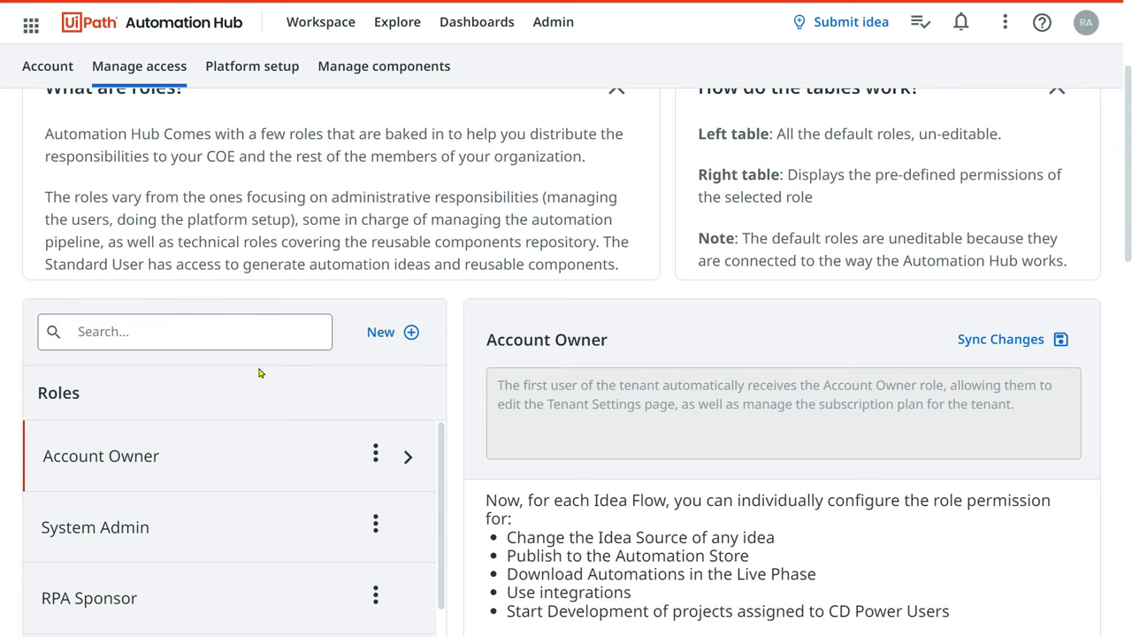
{"action": "left_click", "coordinate": [379, 334]}
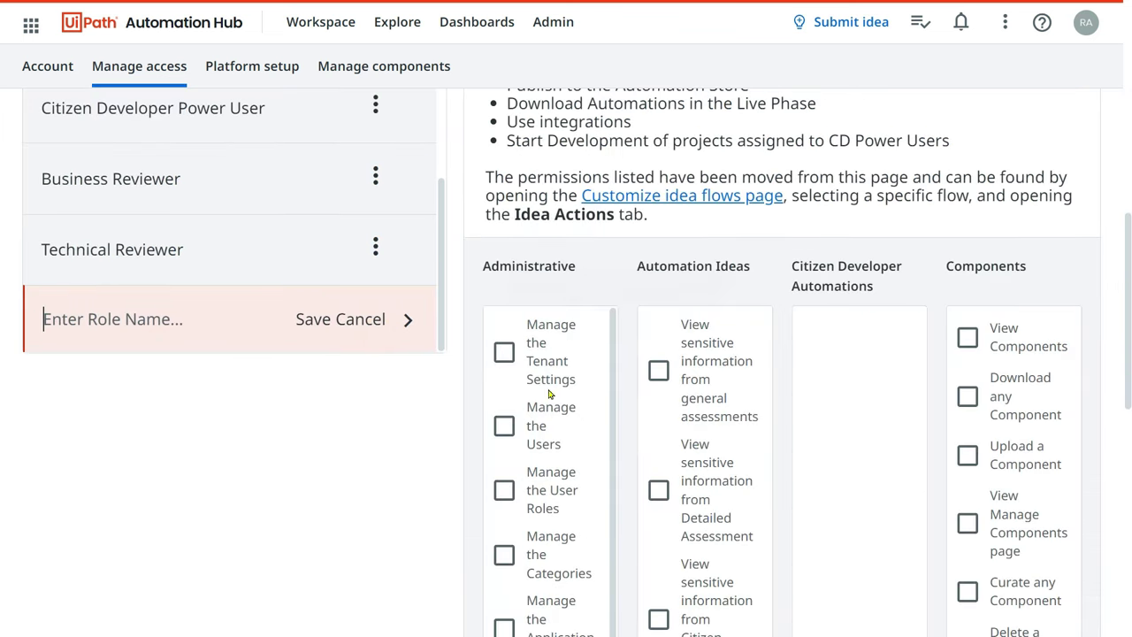
{"action": "type", "text": "Business"}
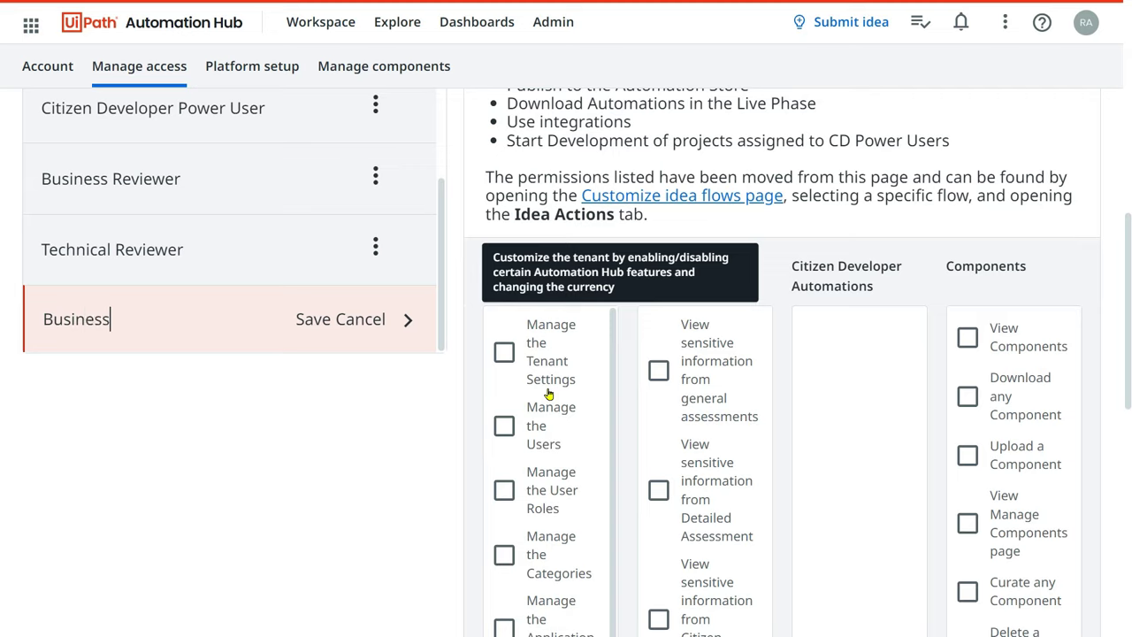
{"action": "type", "text": " Analyst"}
{"action": "scroll", "coordinate": [354, 407], "scroll_direction": "up", "scroll_amount": 1}
{"action": "scroll", "coordinate": [151, 230], "scroll_direction": "up", "scroll_amount": 2}
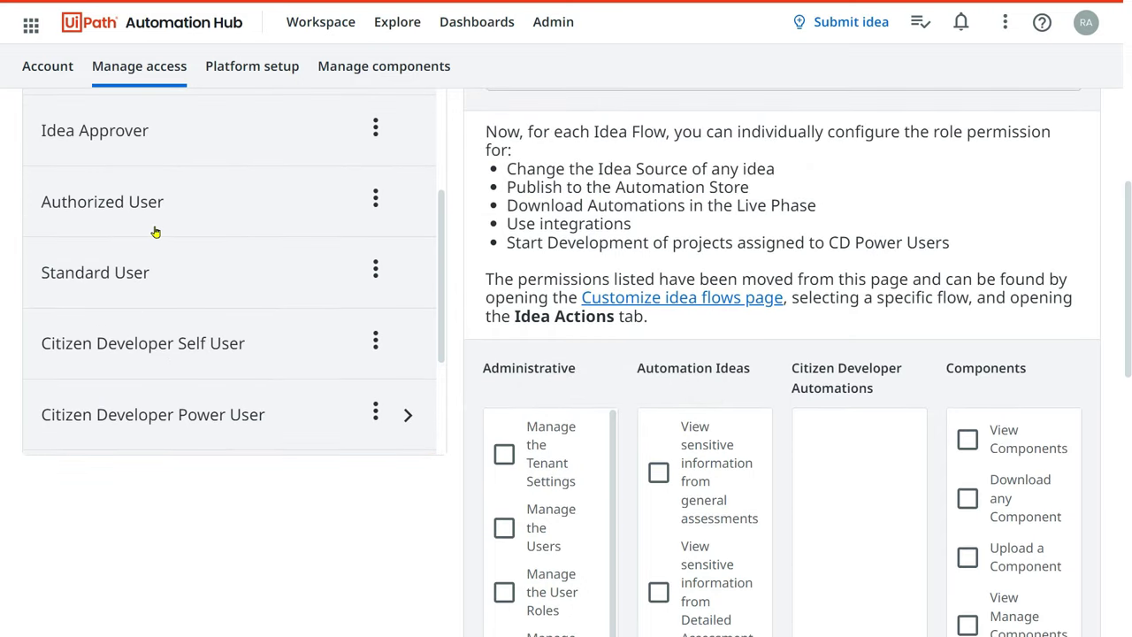
{"action": "scroll", "coordinate": [226, 239], "scroll_direction": "down", "scroll_amount": 2}
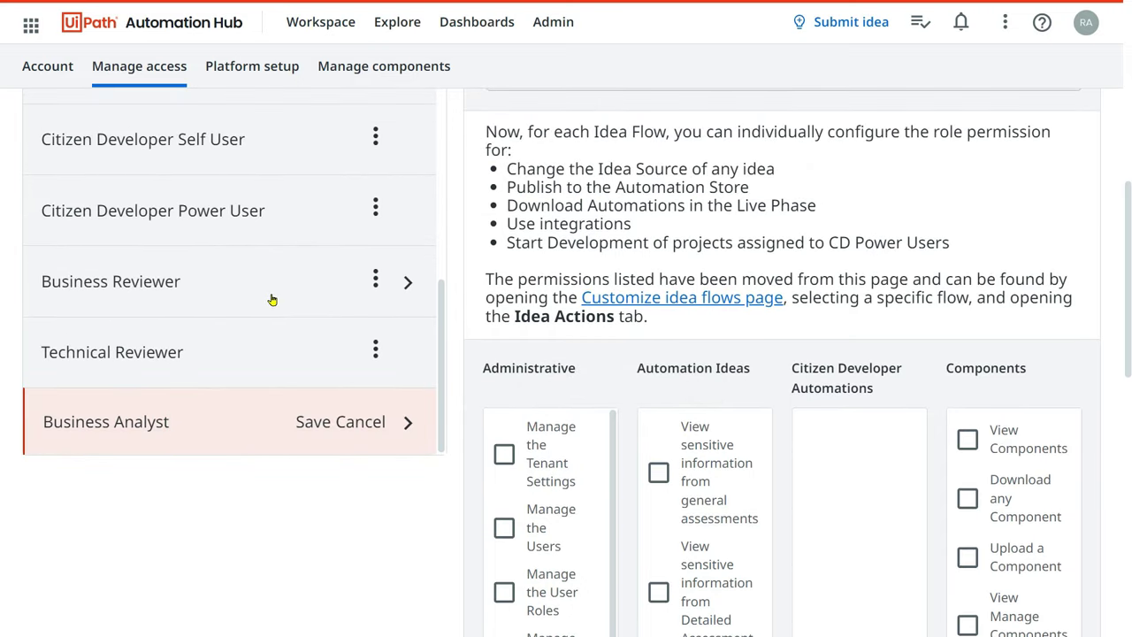
{"action": "scroll", "coordinate": [690, 451], "scroll_direction": "down", "scroll_amount": 1}
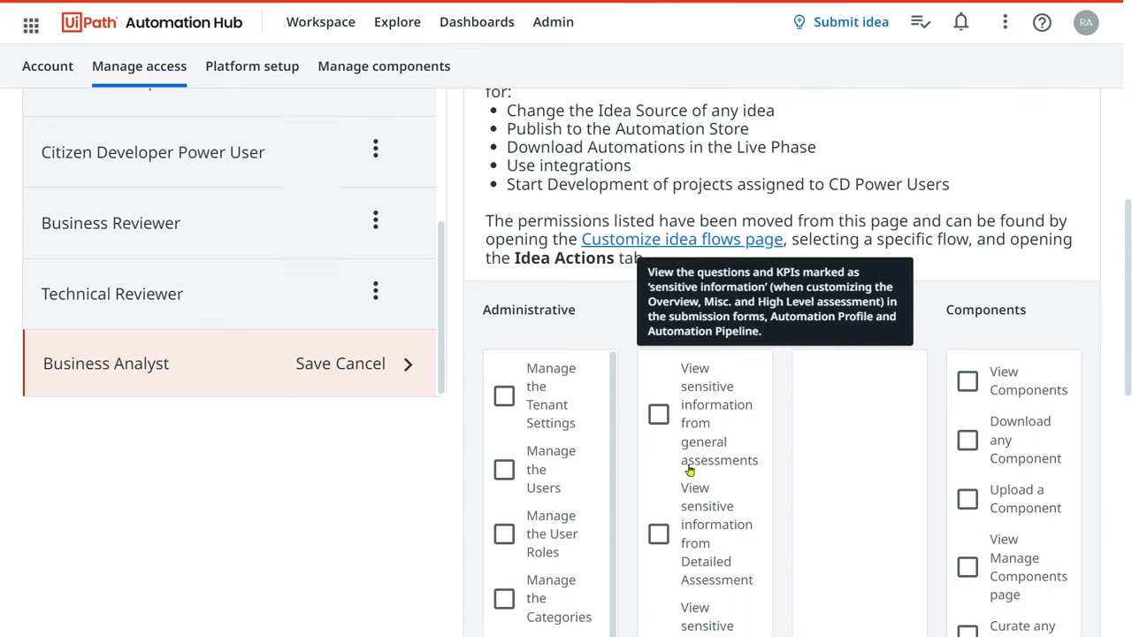
{"action": "scroll", "coordinate": [689, 471], "scroll_direction": "down", "scroll_amount": 1}
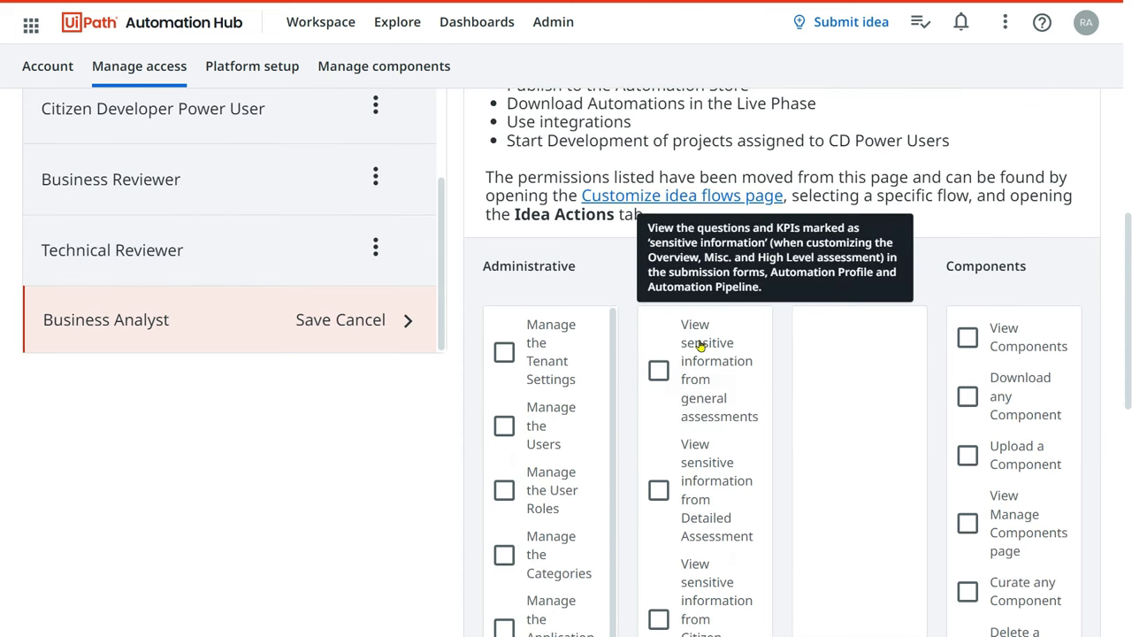
- Allow viewing sensitive info from general, Detailed, Citizen Developer and change request assessments
{"action": "left_click", "coordinate": [659, 372]}
{"action": "left_click", "coordinate": [659, 490]}
{"action": "scroll", "coordinate": [659, 490], "scroll_direction": "down", "scroll_amount": 5}
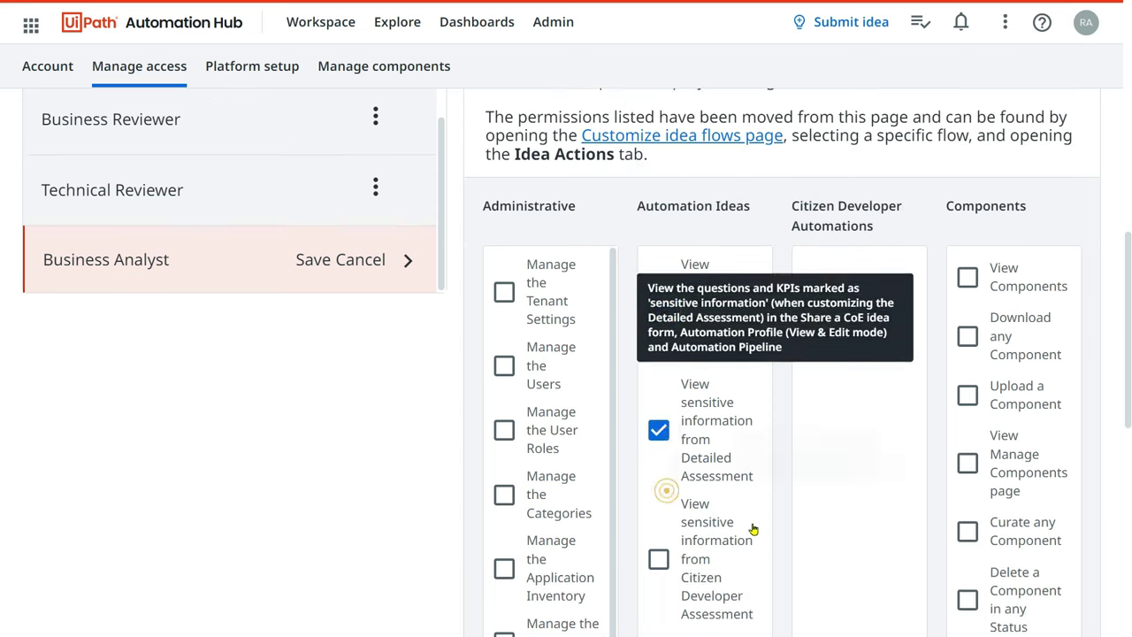
{"action": "left_click", "coordinate": [659, 413]}
{"action": "left_click", "coordinate": [658, 551]}
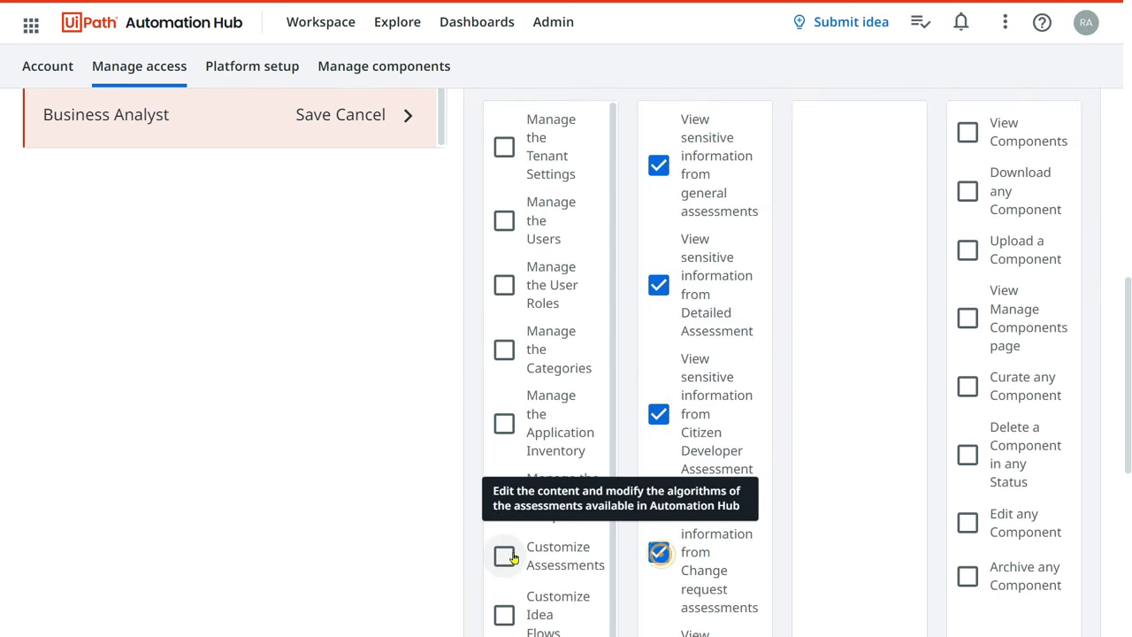
- Grant Customize Idea Flows, Set up the Cost Catalog, and sensitive Execution Assessment and Cost Benefit Analysis access
{"action": "left_click", "coordinate": [509, 612]}
{"action": "scroll", "coordinate": [796, 480], "scroll_direction": "down", "scroll_amount": 2}
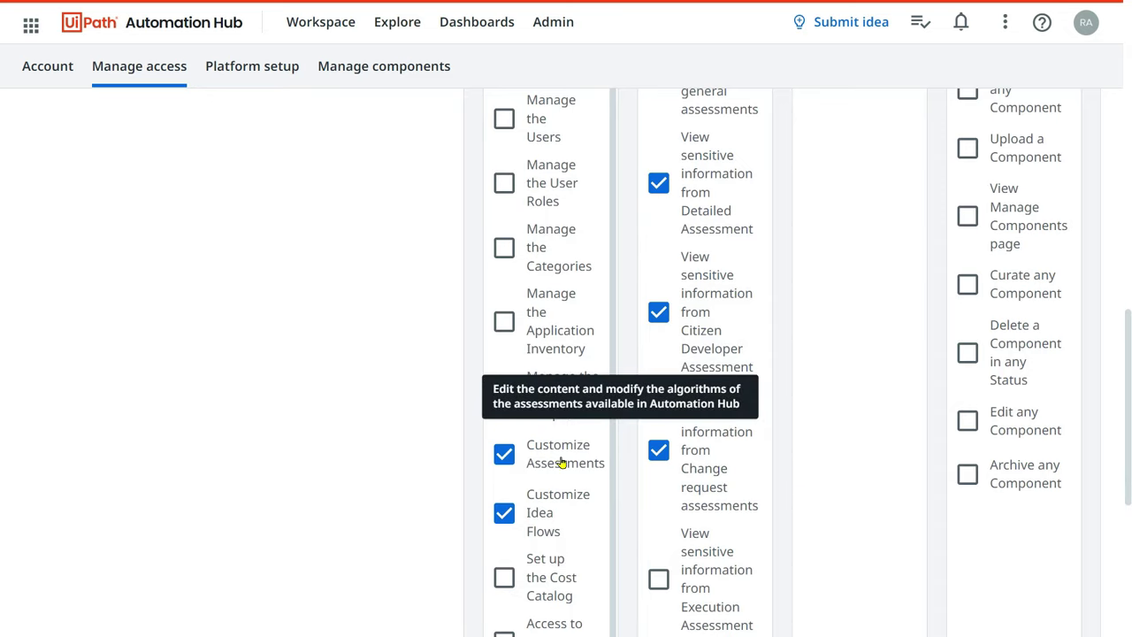
{"action": "left_click", "coordinate": [656, 578]}
{"action": "scroll", "coordinate": [655, 575], "scroll_direction": "down", "scroll_amount": 2}
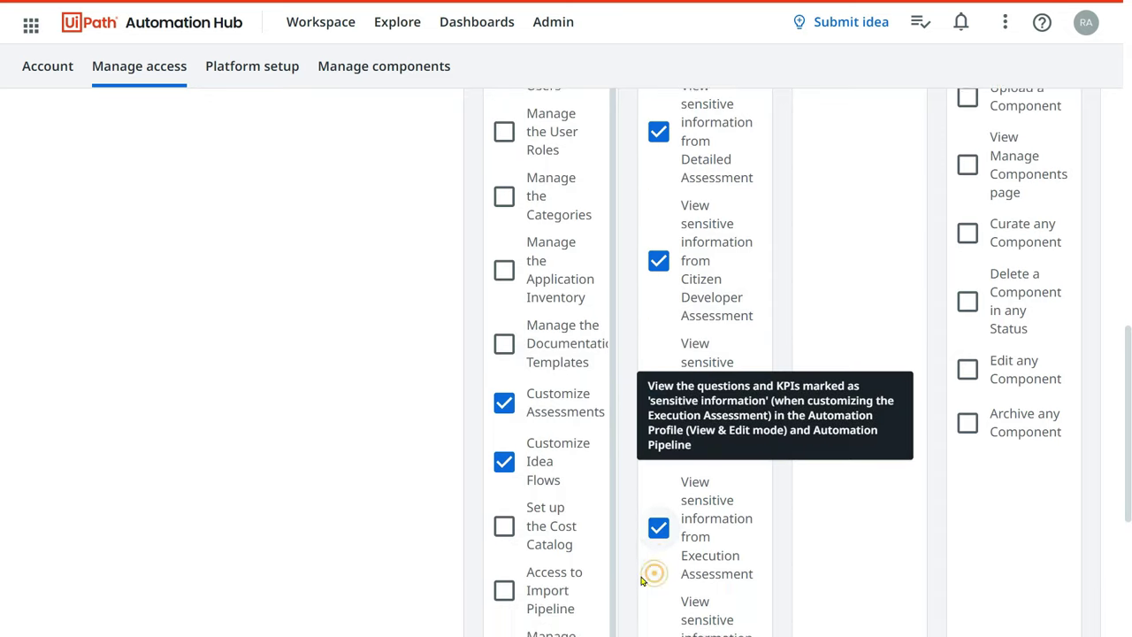
{"action": "left_click", "coordinate": [504, 474]}
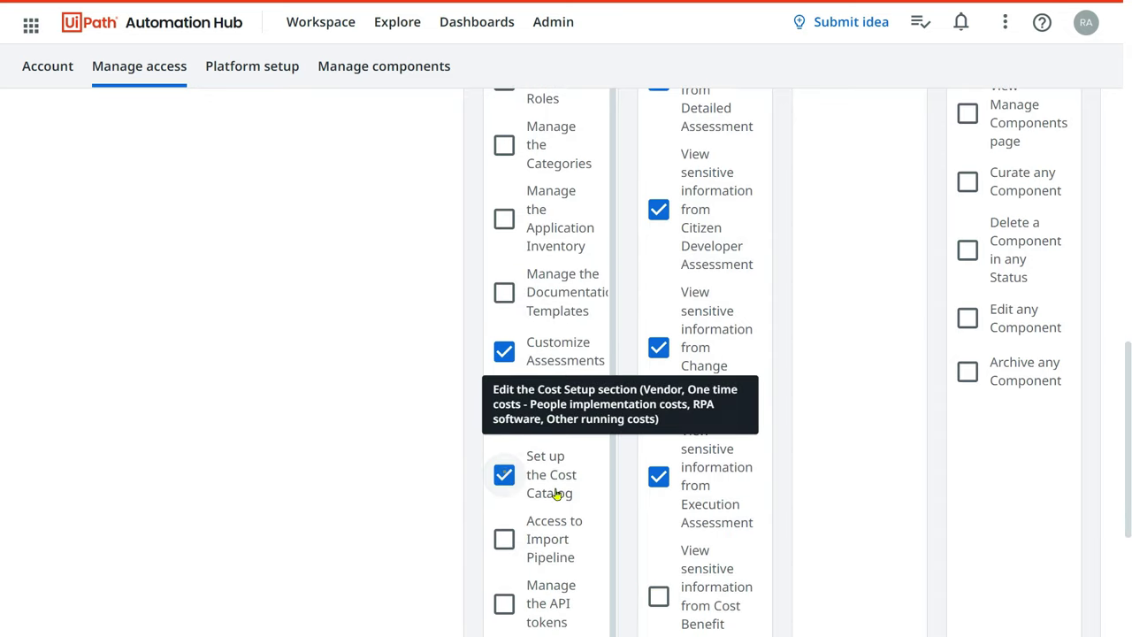
{"action": "left_click", "coordinate": [667, 596]}
{"action": "scroll", "coordinate": [751, 566], "scroll_direction": "down", "scroll_amount": 2}
{"action": "scroll", "coordinate": [312, 326], "scroll_direction": "up", "scroll_amount": 5}
{"action": "scroll", "coordinate": [214, 307], "scroll_direction": "up", "scroll_amount": 2}
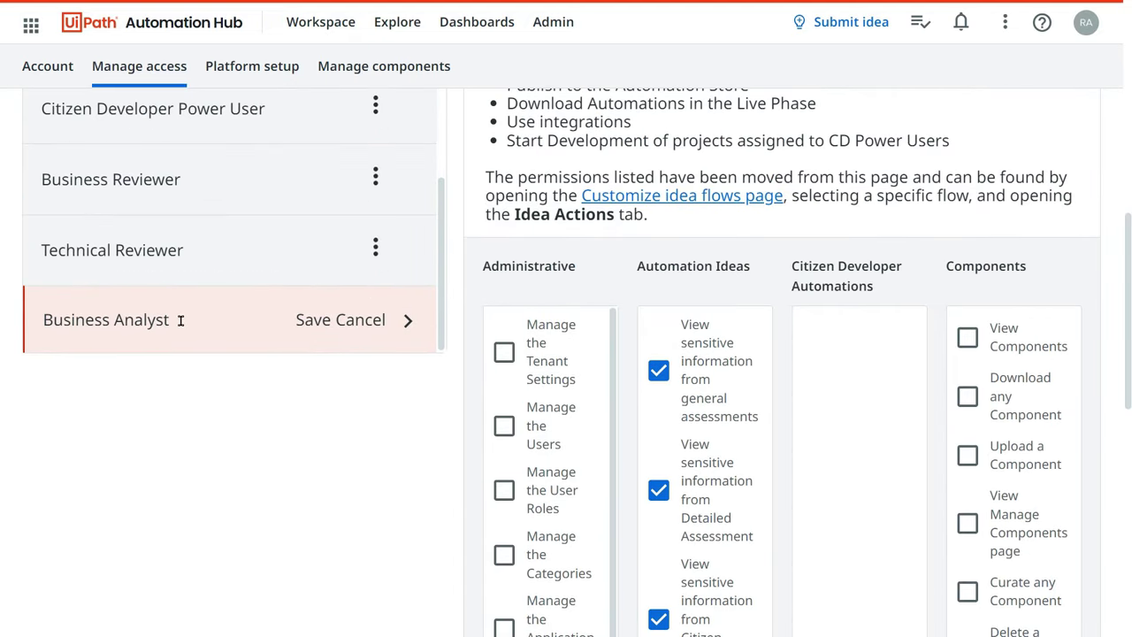
- Save the Business Analyst role, then start a new user on the Assign Roles page
{"action": "left_click", "coordinate": [323, 325]}
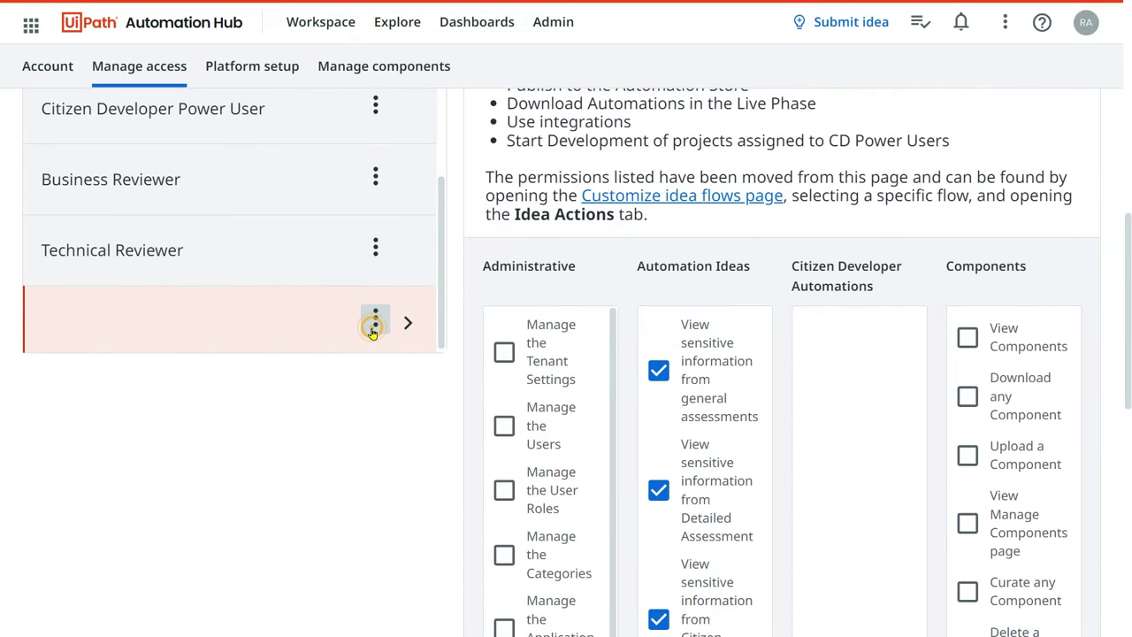
{"action": "scroll", "coordinate": [387, 486], "scroll_direction": "up", "scroll_amount": 3}
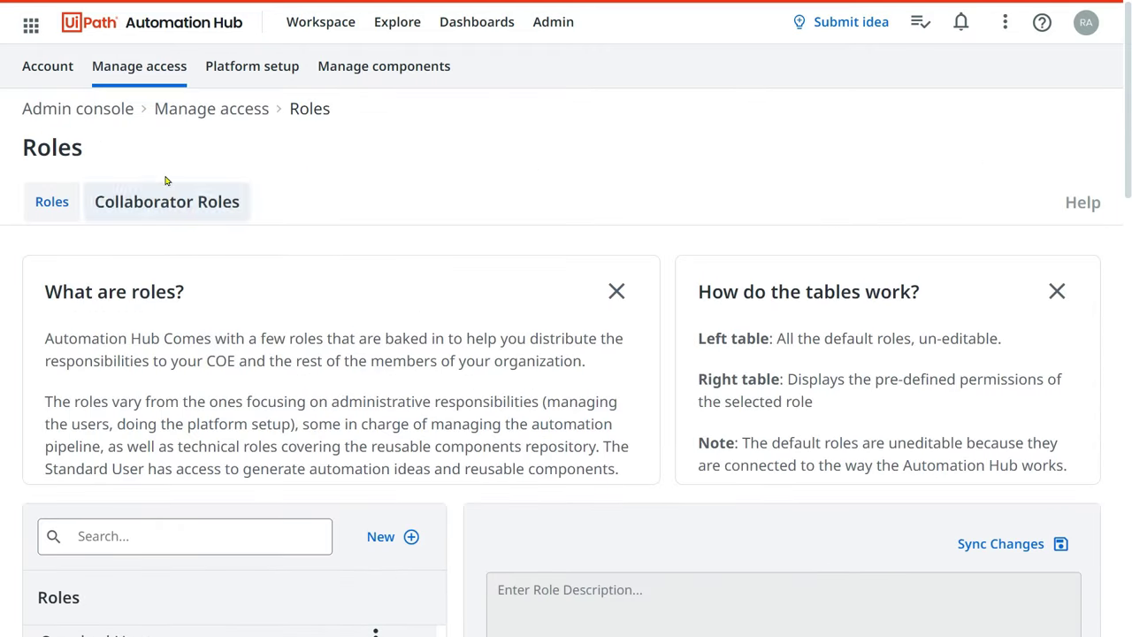
{"action": "mouse_move", "coordinate": [141, 78]}
{"action": "left_click", "coordinate": [144, 107]}
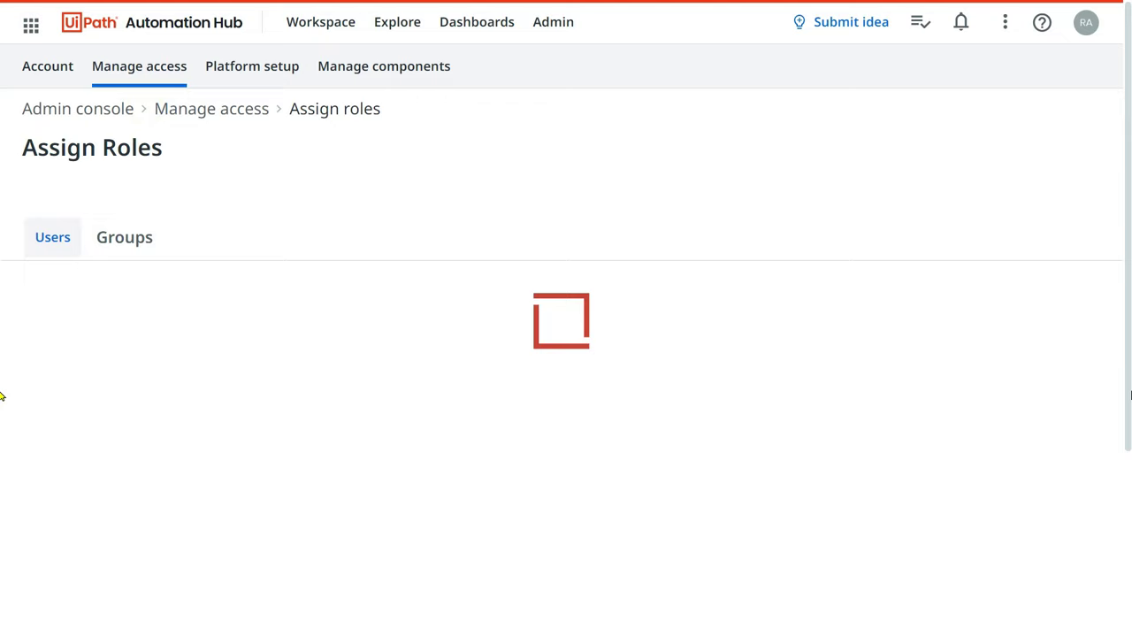
{"action": "left_click", "coordinate": [1035, 297]}
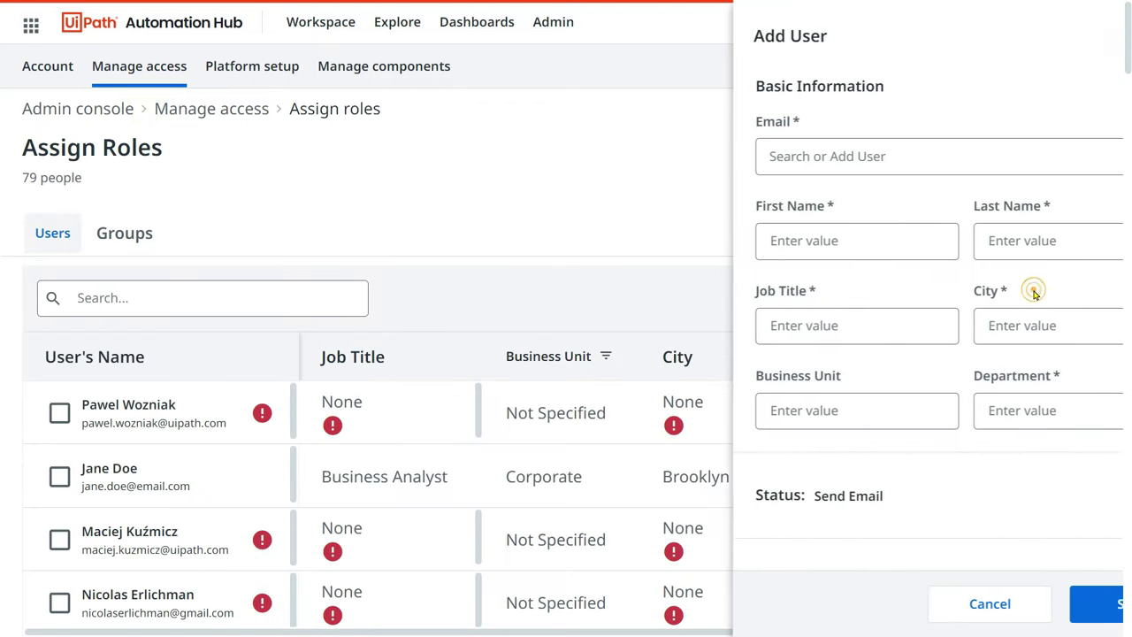
{"action": "scroll", "coordinate": [768, 496], "scroll_direction": "down", "scroll_amount": 1}
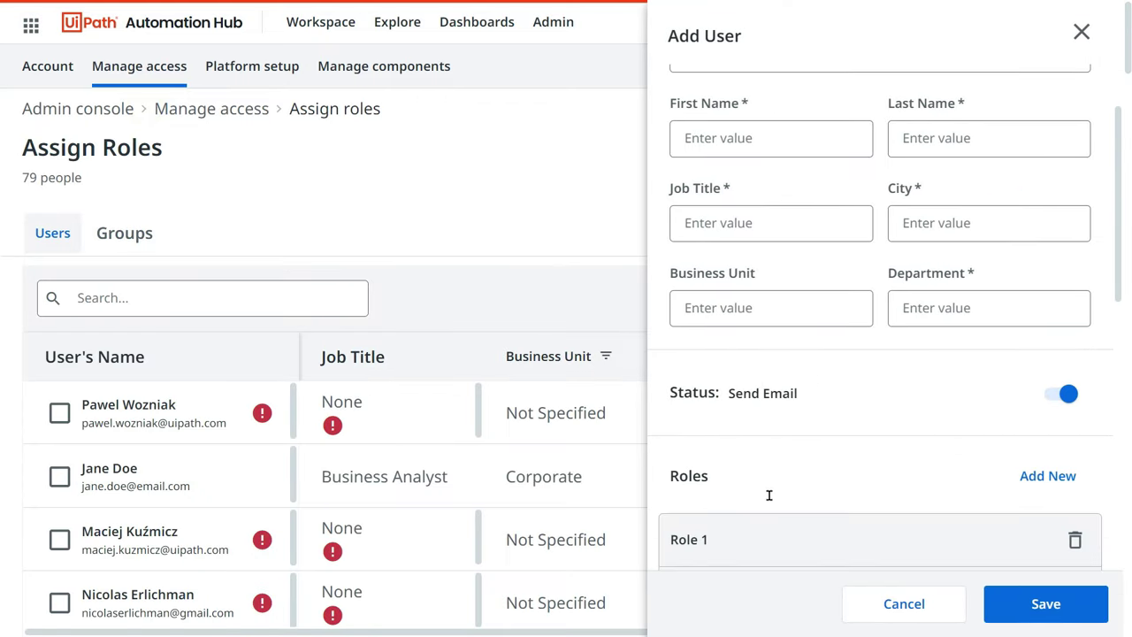
{"action": "left_click", "coordinate": [290, 139]}
- Switch to the UiPath Academy Personas and User Roles lesson and scroll to Default roles
{"action": "key", "text": "alt+Tab"}
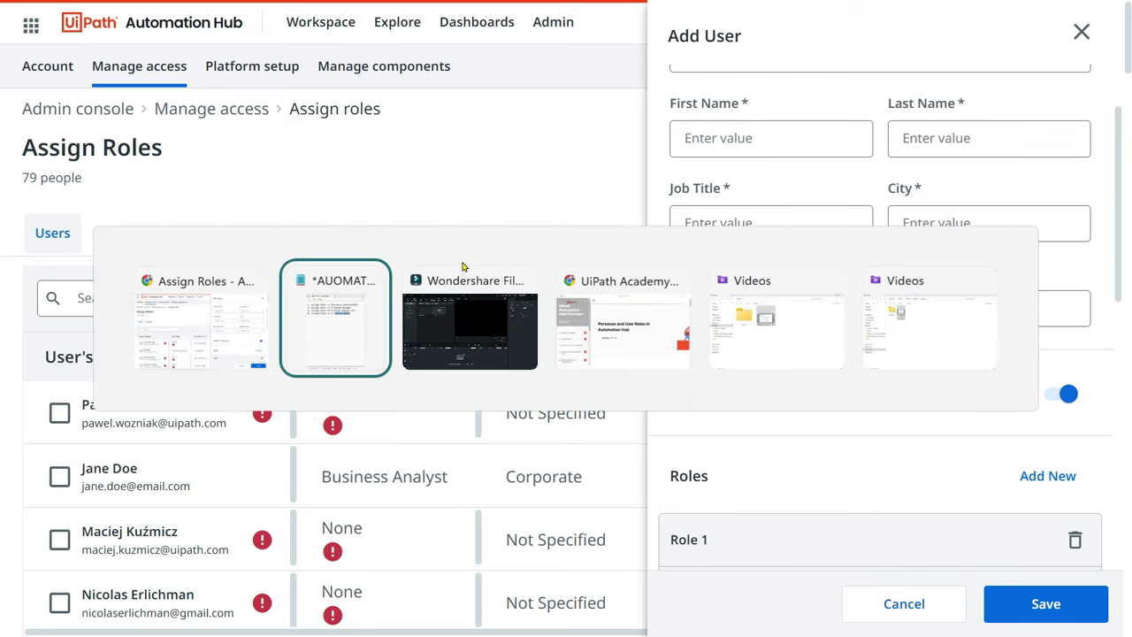
{"action": "key", "text": "alt+Tab"}
{"action": "key", "text": "Tab"}
{"action": "key", "text": "Tab"}
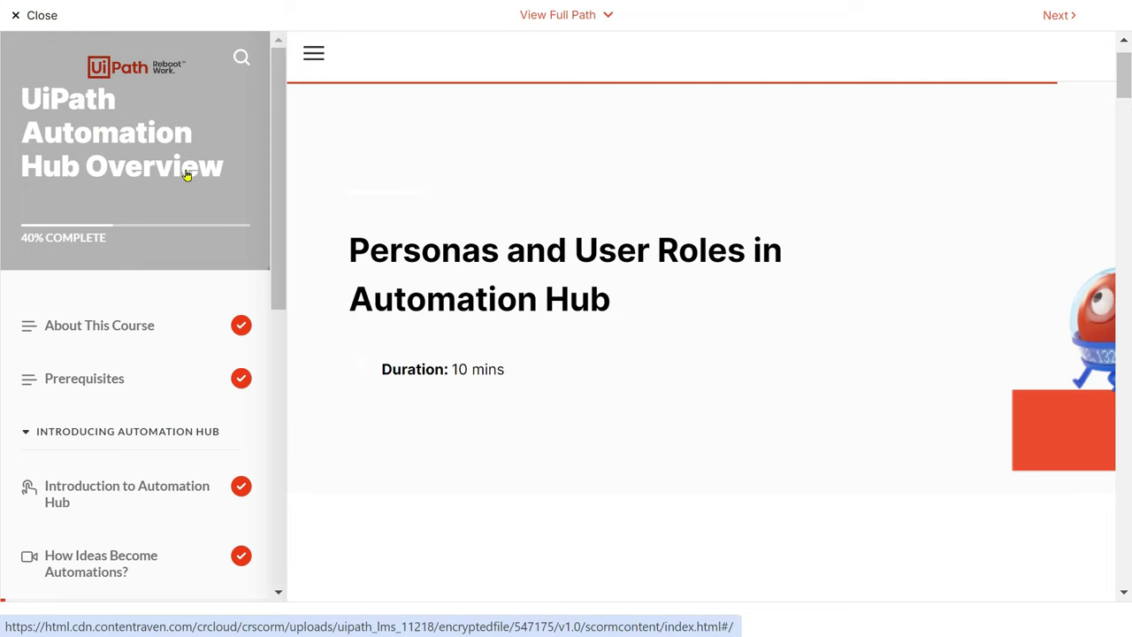
{"action": "scroll", "coordinate": [168, 468], "scroll_direction": "down", "scroll_amount": 2}
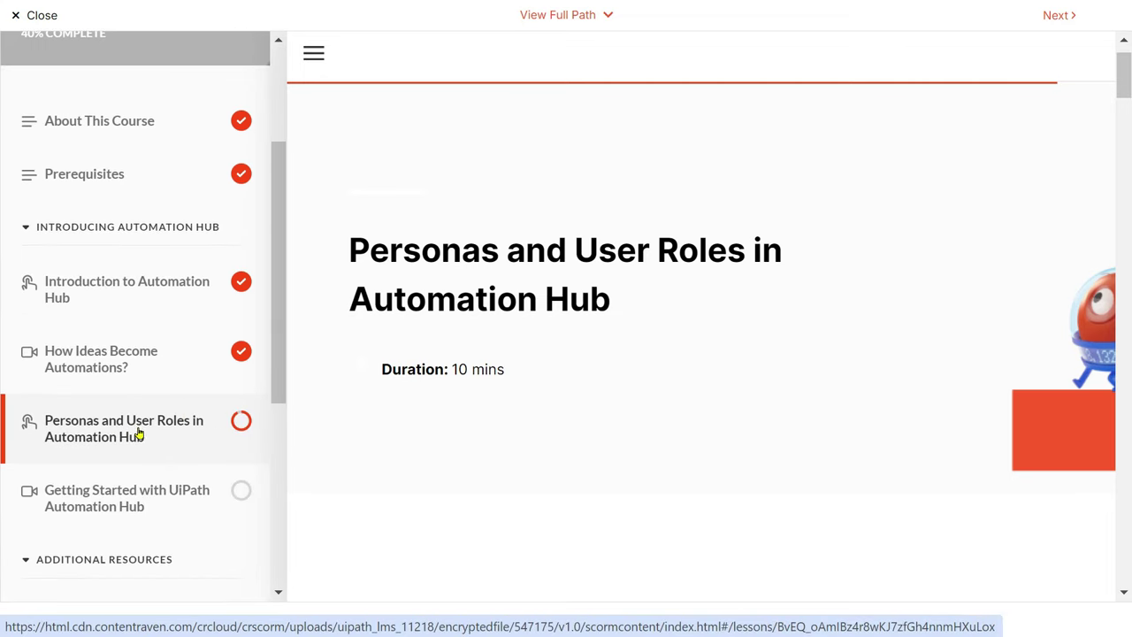
{"action": "scroll", "coordinate": [158, 449], "scroll_direction": "up", "scroll_amount": 2}
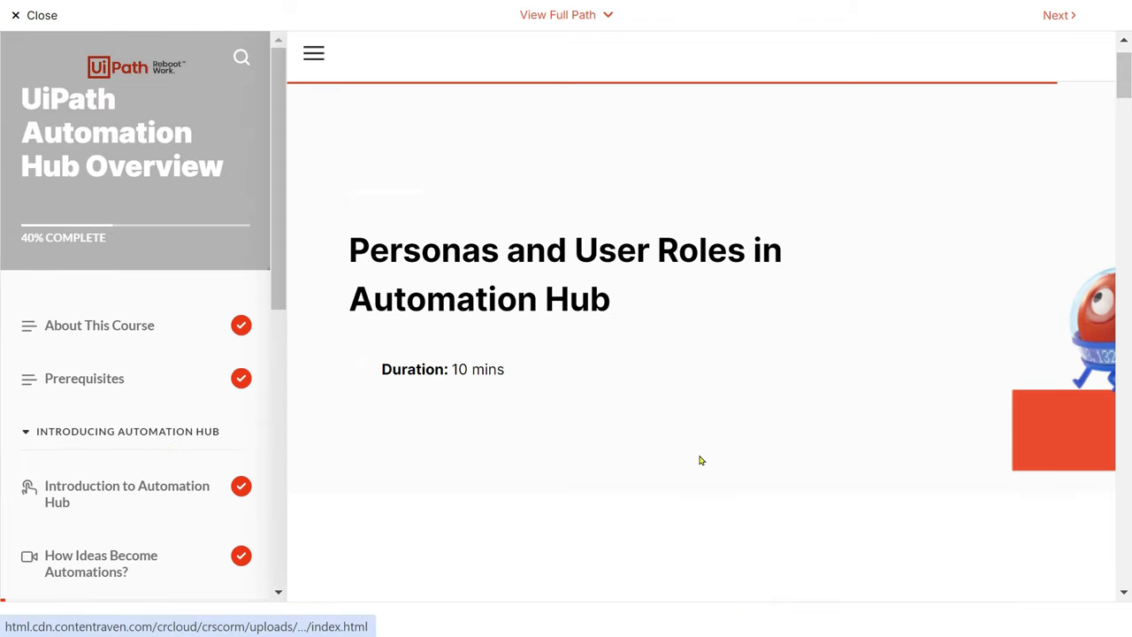
{"action": "scroll", "coordinate": [629, 450], "scroll_direction": "down", "scroll_amount": 15}
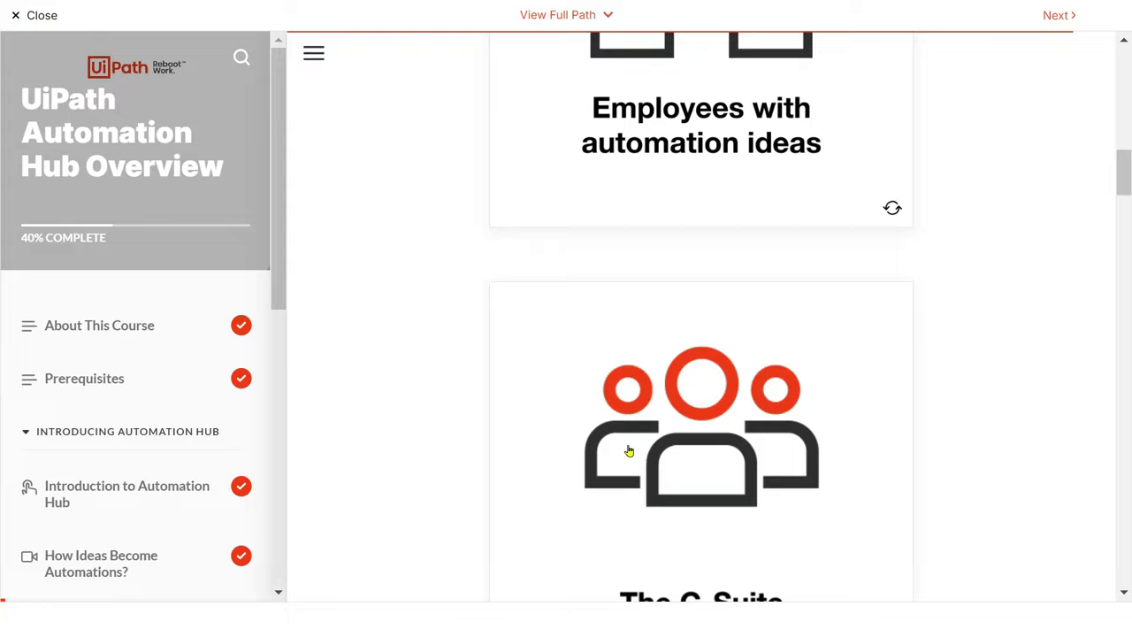
{"action": "scroll", "coordinate": [629, 451], "scroll_direction": "down", "scroll_amount": 20}
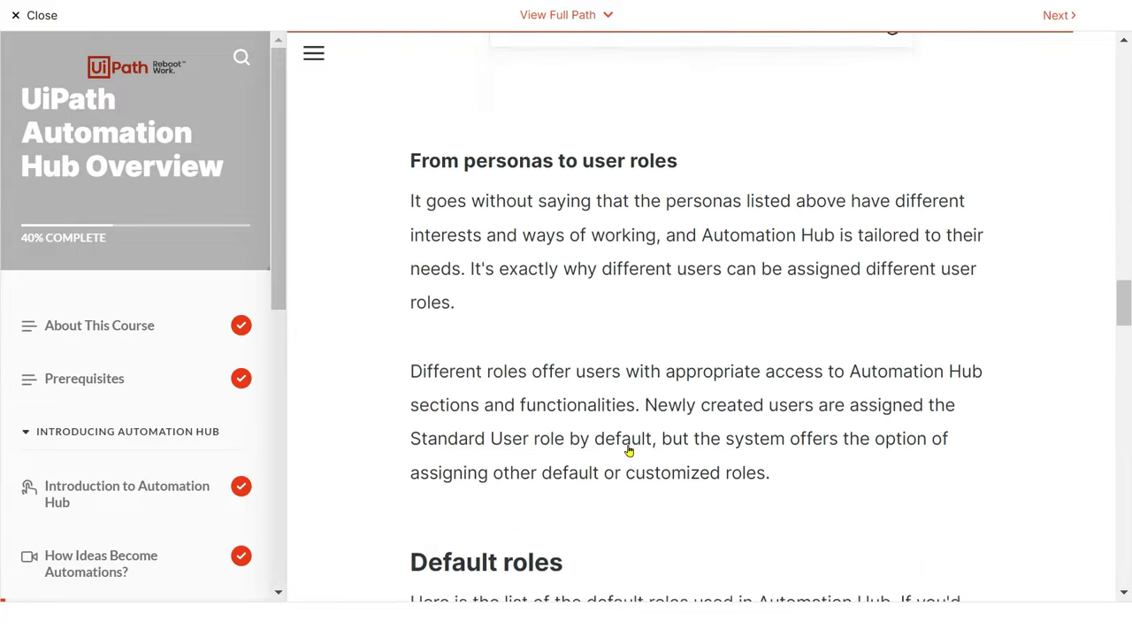
{"action": "scroll", "coordinate": [629, 450], "scroll_direction": "down", "scroll_amount": 7}
{"action": "scroll", "coordinate": [624, 319], "scroll_direction": "up", "scroll_amount": 1}
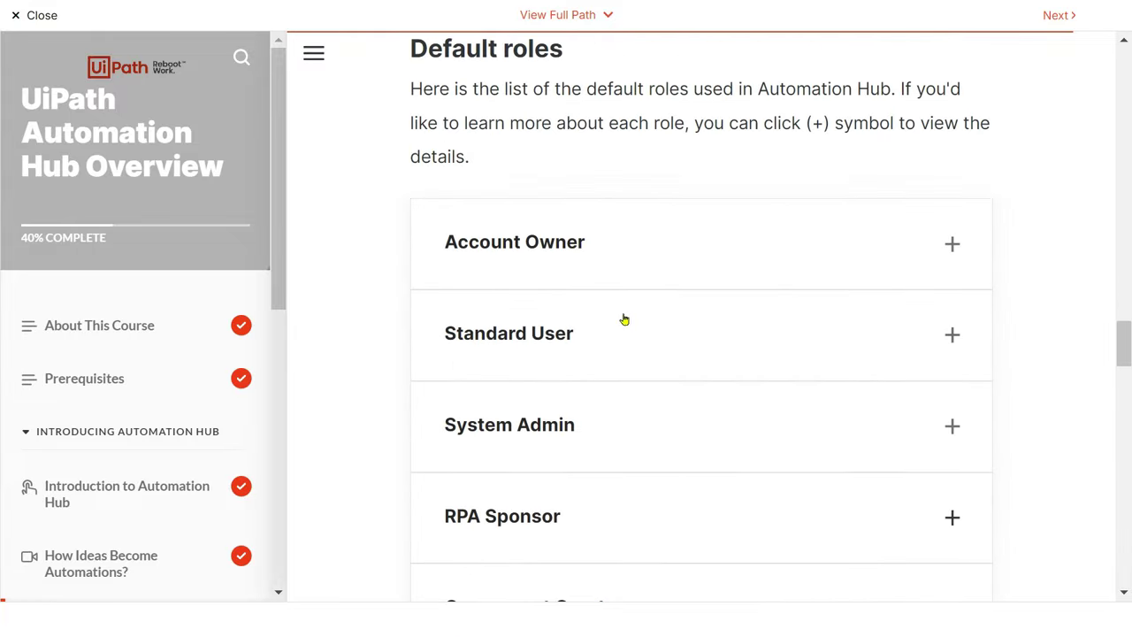
- Expand the Account Owner and Standard User descriptions and highlight how Account Owner is assigned
{"action": "left_click", "coordinate": [613, 252]}
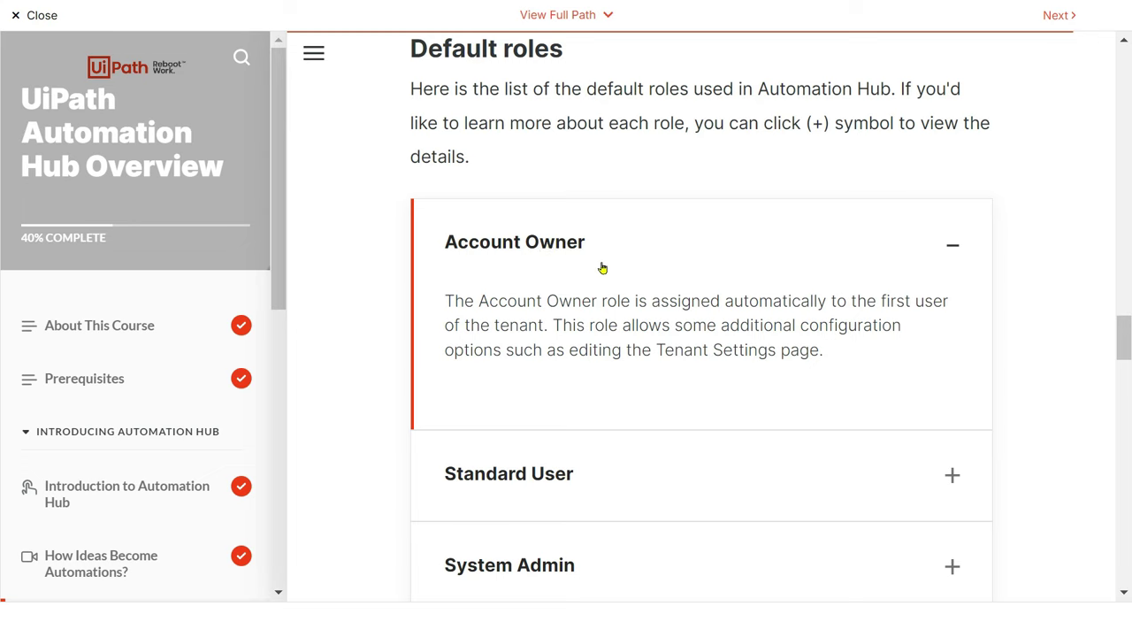
{"action": "left_click_drag", "start_coordinate": [468, 308], "coordinate": [550, 318]}
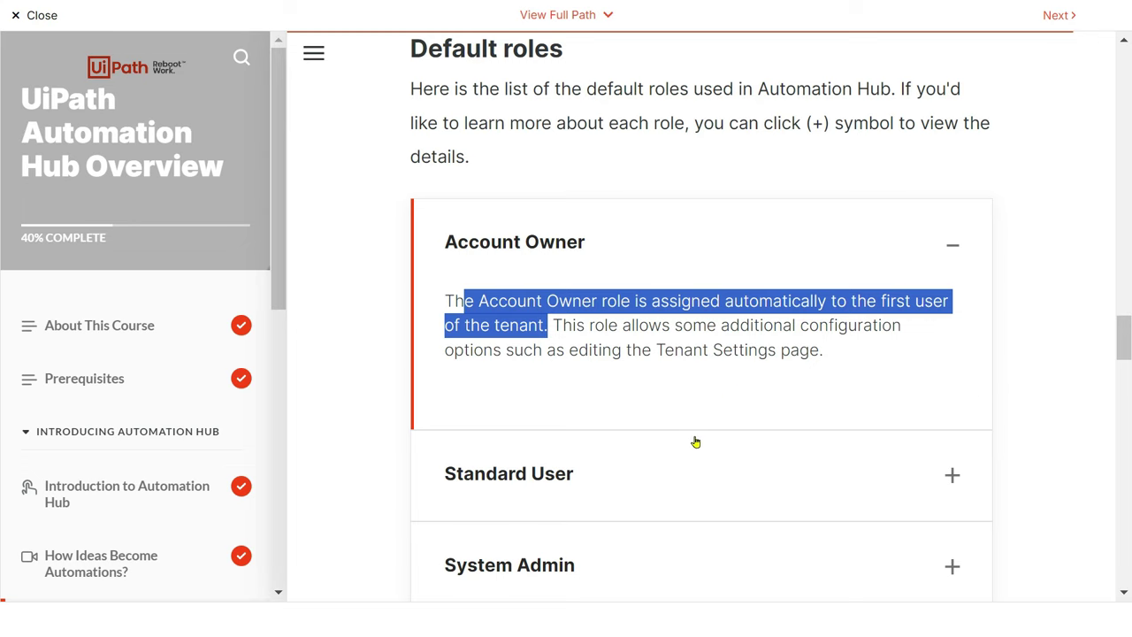
{"action": "left_click", "coordinate": [653, 479]}
{"action": "scroll", "coordinate": [654, 478], "scroll_direction": "down", "scroll_amount": 2}
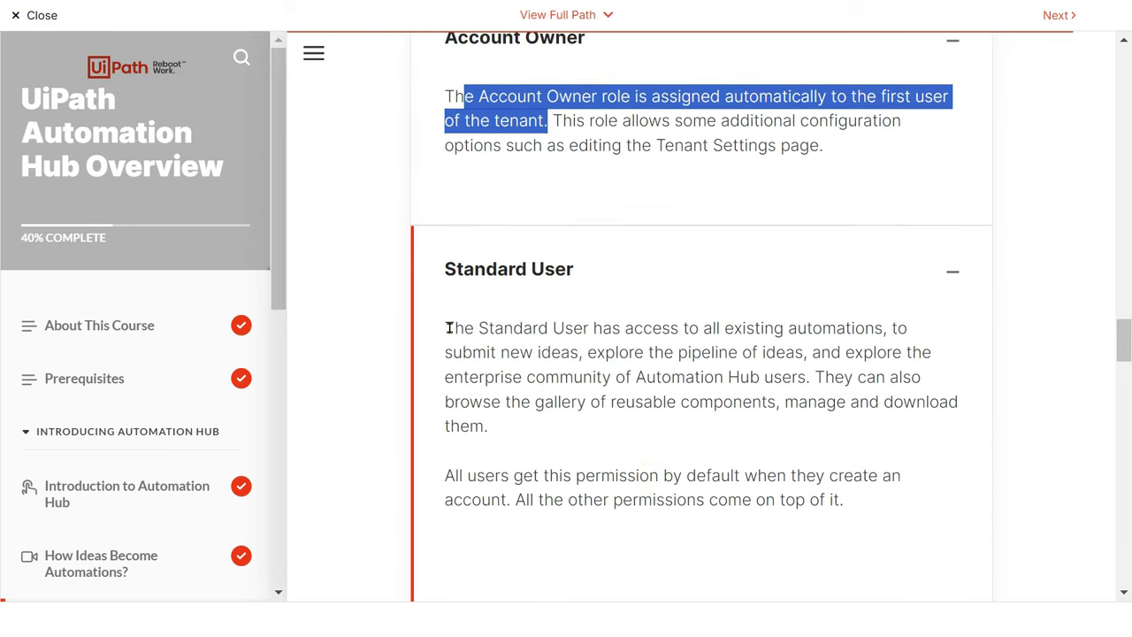
{"action": "left_click_drag", "start_coordinate": [450, 328], "coordinate": [582, 366]}
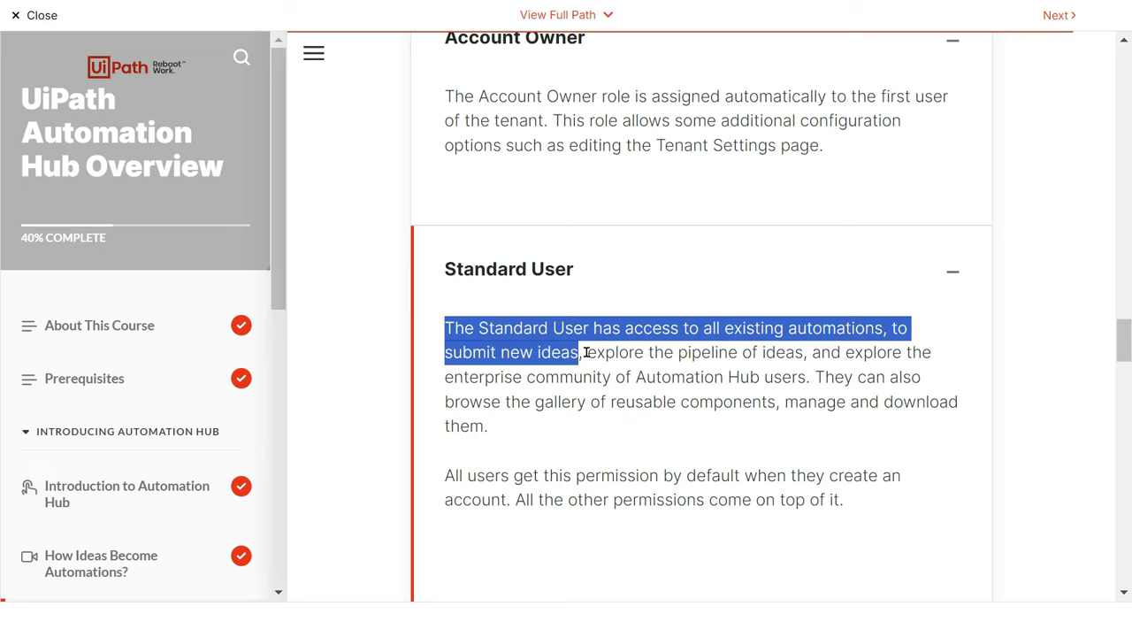
- Highlight Standard User's idea submission, pipeline and community, component gallery and automation access
{"action": "left_click_drag", "start_coordinate": [437, 336], "coordinate": [588, 358]}
{"action": "left_click_drag", "start_coordinate": [599, 353], "coordinate": [617, 377]}
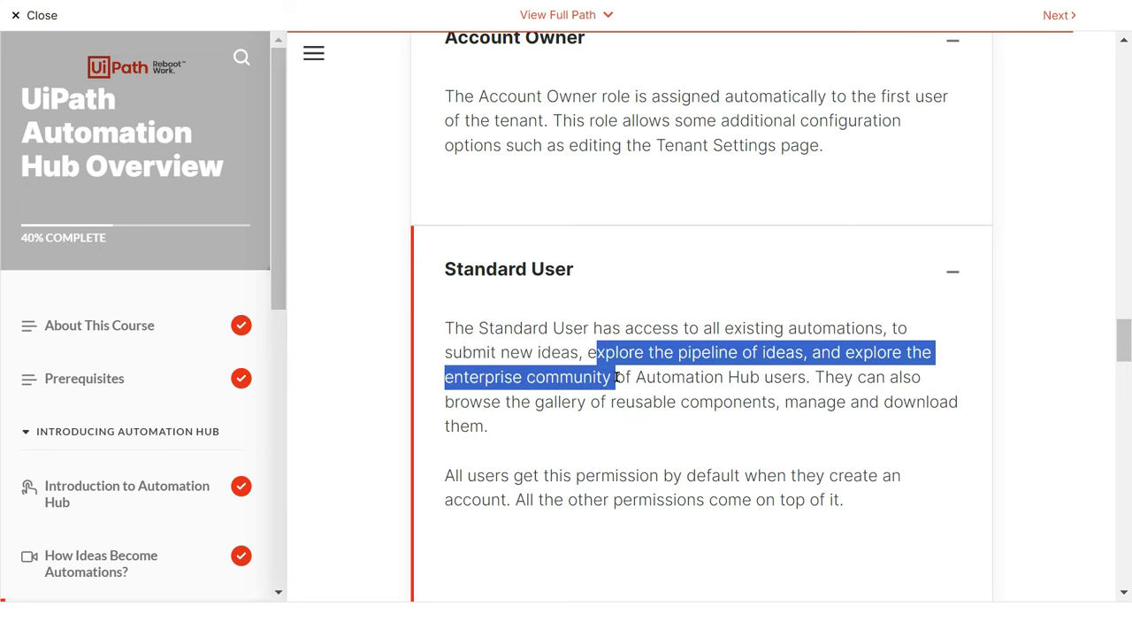
{"action": "left_click_drag", "start_coordinate": [835, 378], "coordinate": [692, 461]}
{"action": "left_click_drag", "start_coordinate": [701, 334], "coordinate": [840, 354]}
{"action": "left_click", "coordinate": [534, 360]}
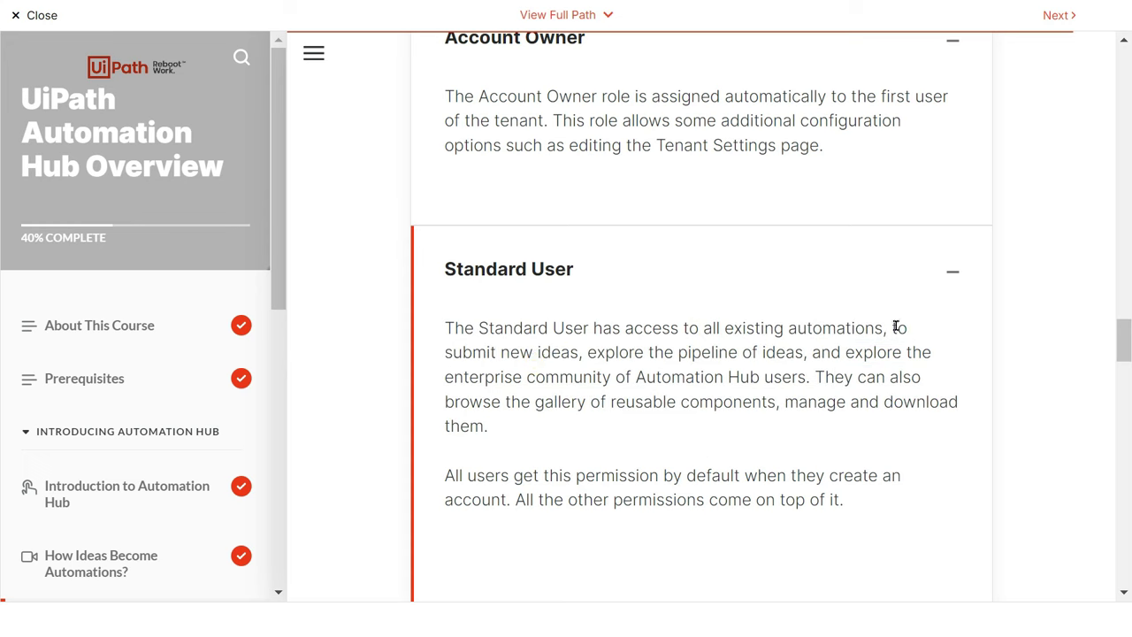
{"action": "left_click_drag", "start_coordinate": [900, 327], "coordinate": [583, 352]}
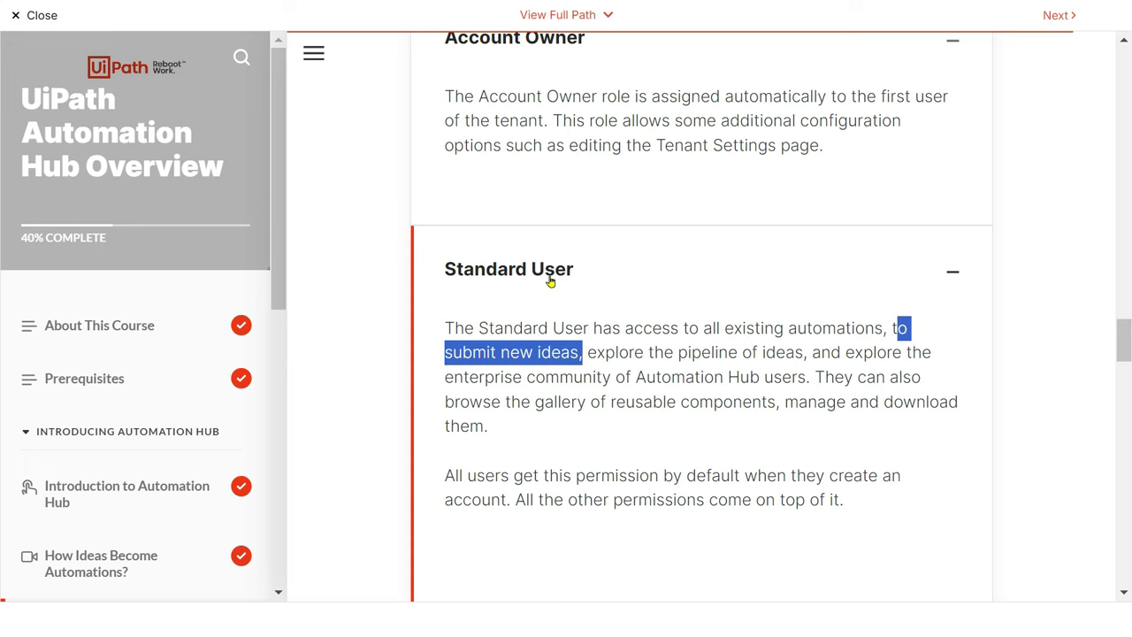
{"action": "scroll", "coordinate": [566, 354], "scroll_direction": "down", "scroll_amount": 5}
- Expand the System Admin role entry and highlight its description
{"action": "left_click", "coordinate": [589, 267]}
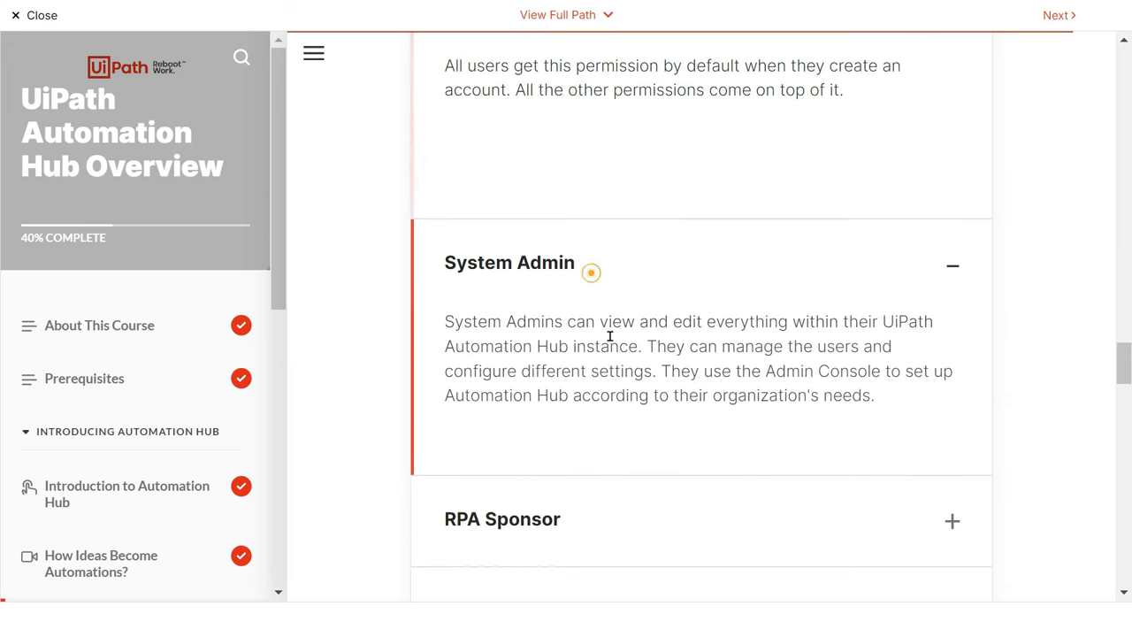
{"action": "left_click", "coordinate": [444, 311]}
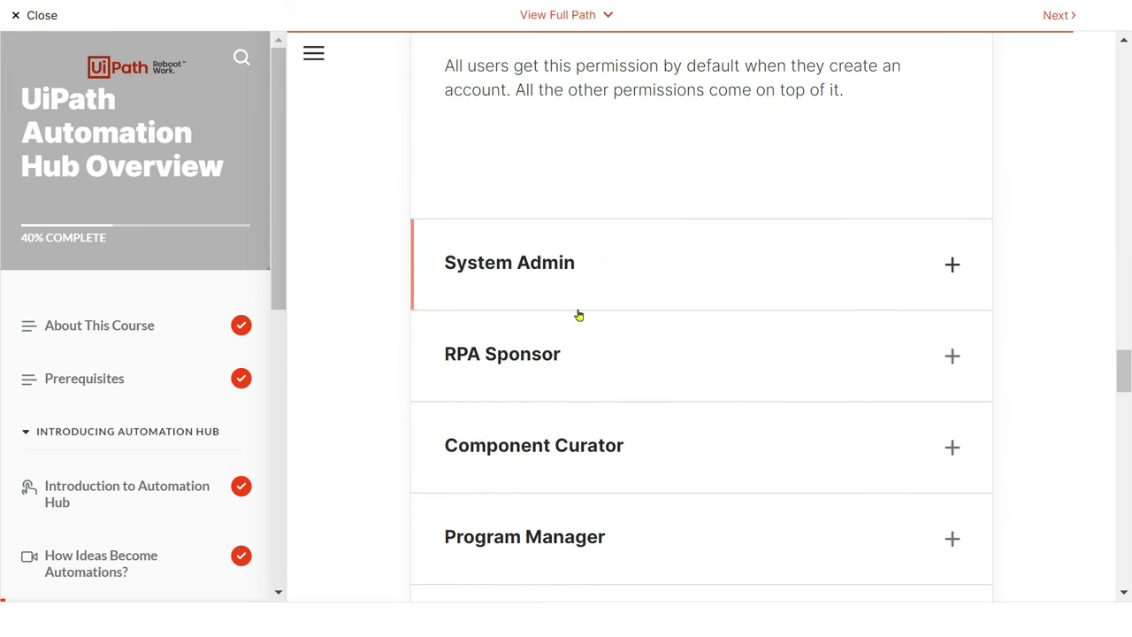
{"action": "left_click", "coordinate": [583, 270]}
{"action": "scroll", "coordinate": [584, 270], "scroll_direction": "up", "scroll_amount": 7}
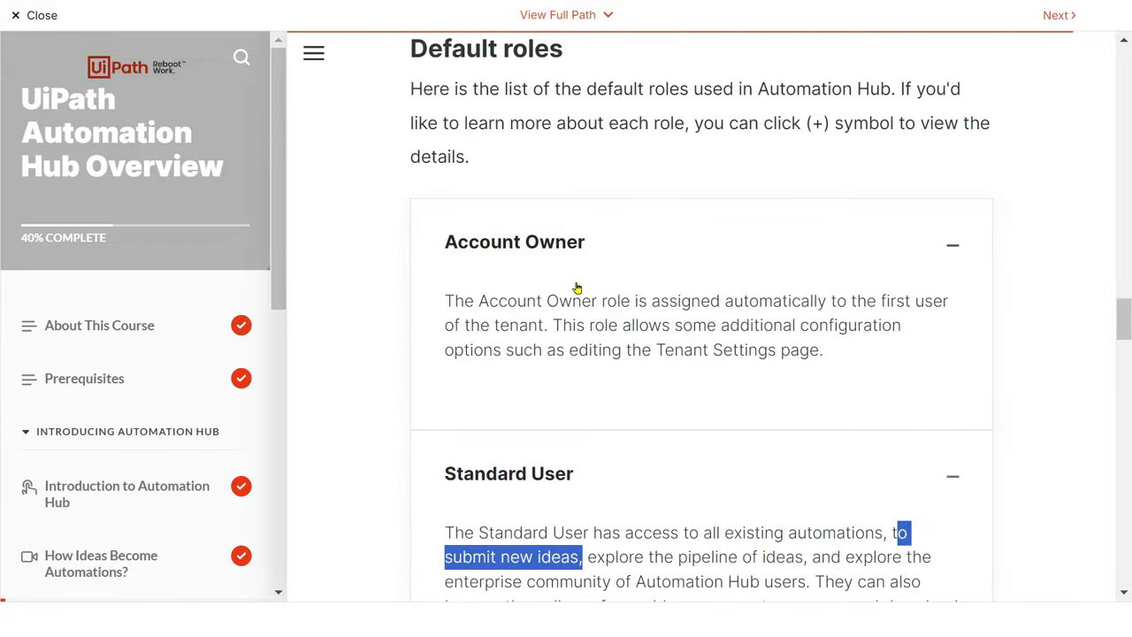
{"action": "scroll", "coordinate": [619, 283], "scroll_direction": "down", "scroll_amount": 7}
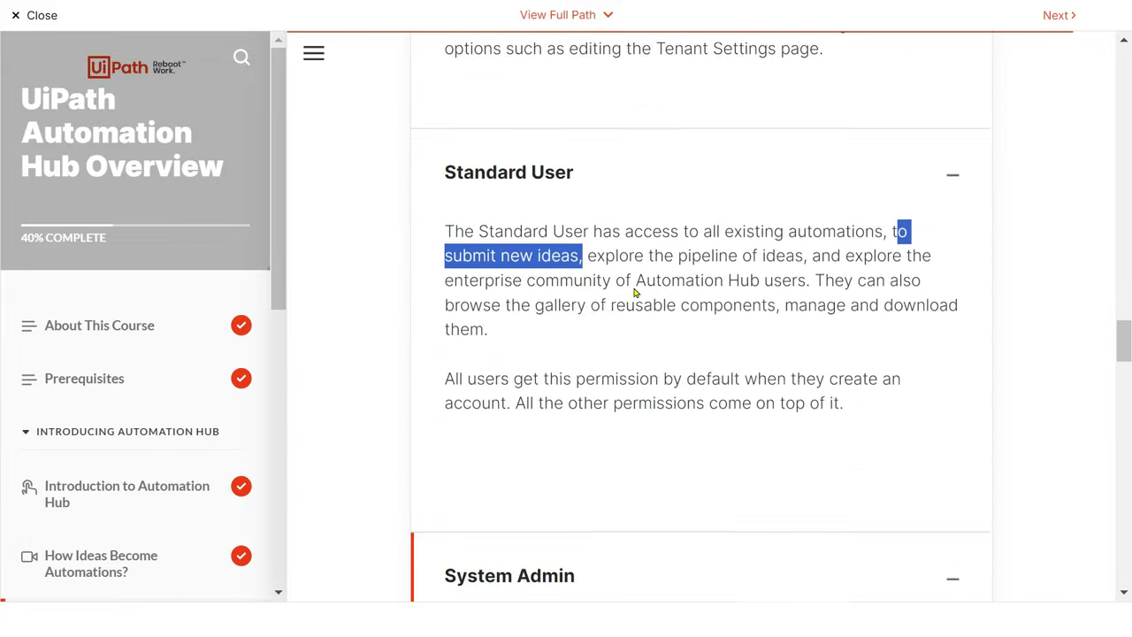
{"action": "left_click_drag", "start_coordinate": [444, 321], "coordinate": [876, 401]}
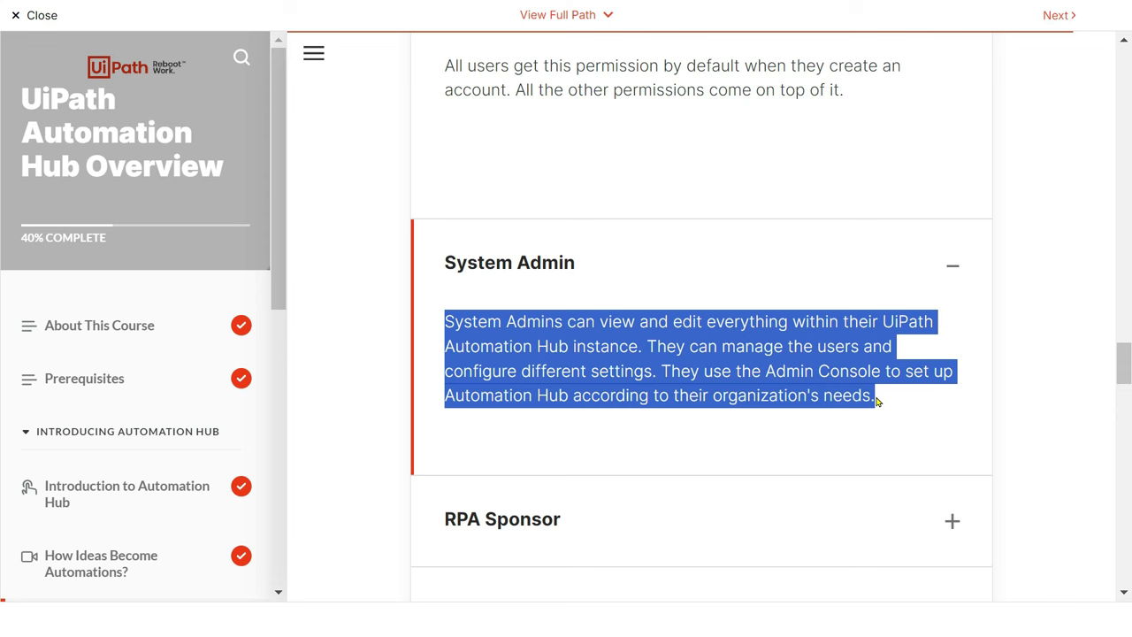
{"action": "scroll", "coordinate": [876, 400], "scroll_direction": "down", "scroll_amount": 2}
- Expand RPA Sponsor and highlight its mention of built-in Dashboards and Reports
{"action": "left_click", "coordinate": [637, 343]}
{"action": "left_click_drag", "start_coordinate": [463, 373], "coordinate": [895, 407]}
{"action": "left_click", "coordinate": [895, 407]}
{"action": "left_click_drag", "start_coordinate": [825, 422], "coordinate": [581, 443]}
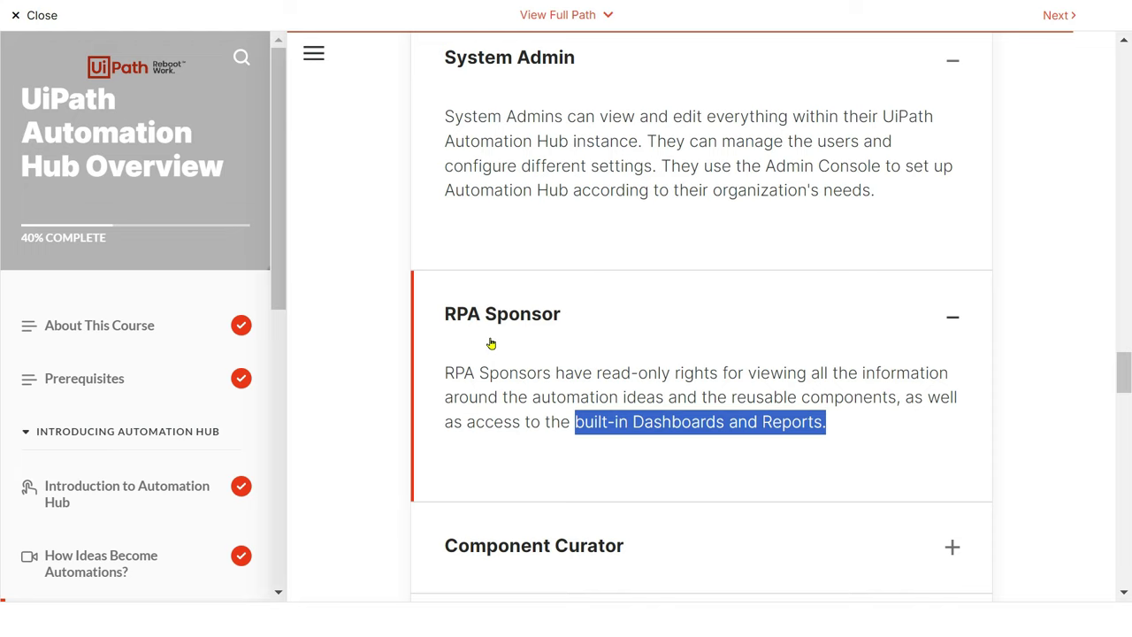
{"action": "scroll", "coordinate": [491, 343], "scroll_direction": "down", "scroll_amount": 2}
{"action": "scroll", "coordinate": [728, 434], "scroll_direction": "down", "scroll_amount": 2}
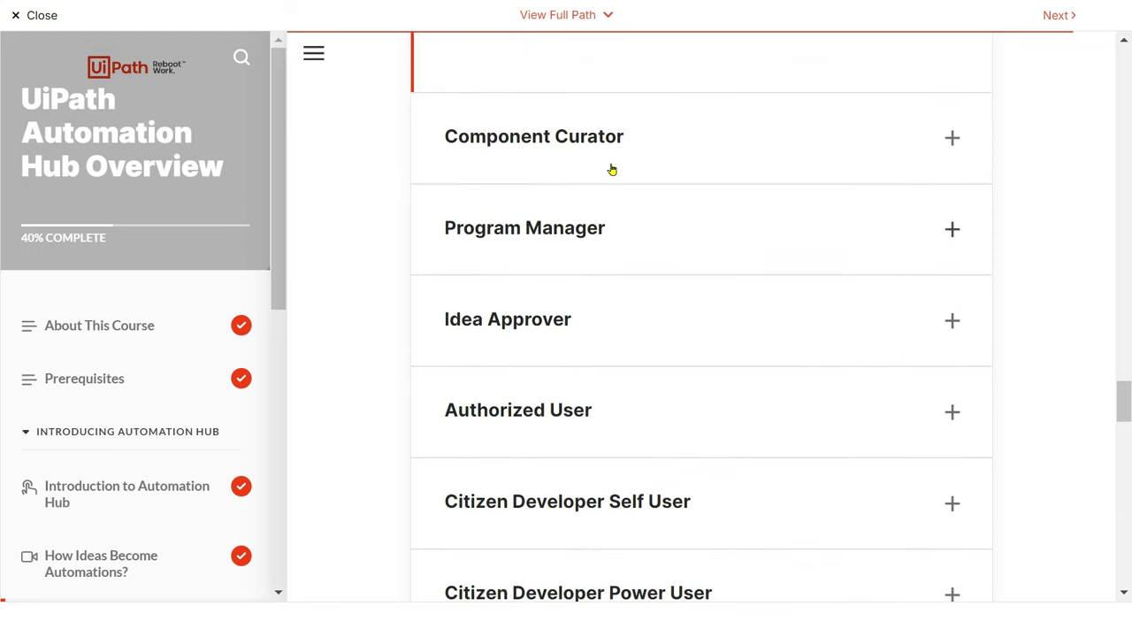
{"action": "scroll", "coordinate": [620, 470], "scroll_direction": "down", "scroll_amount": 2}
{"action": "scroll", "coordinate": [670, 503], "scroll_direction": "up", "scroll_amount": 3}
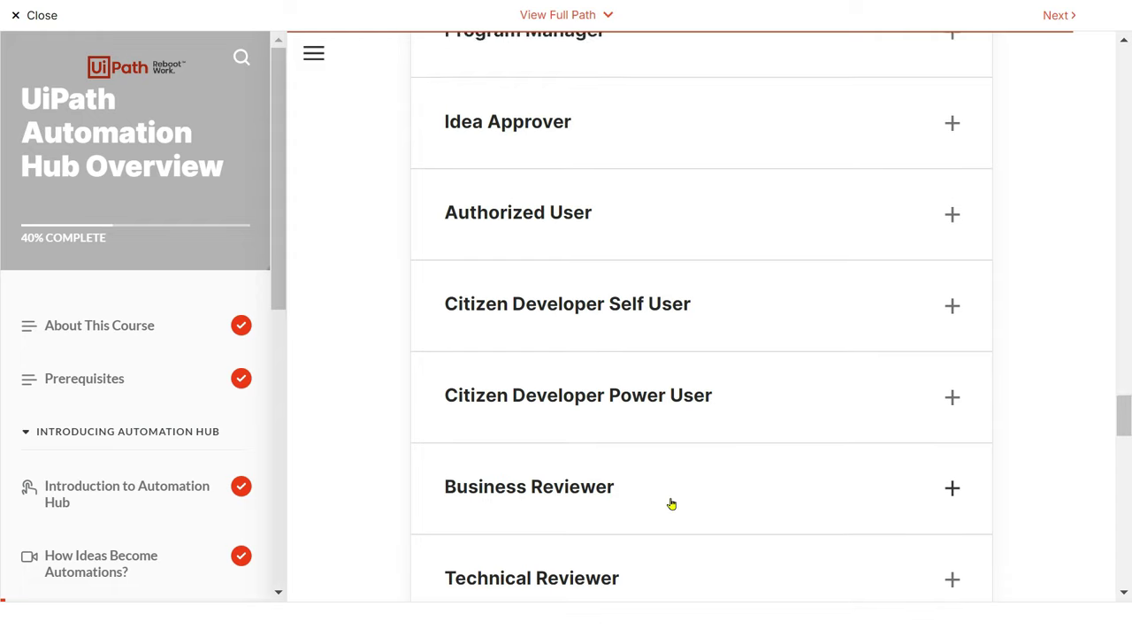
{"action": "scroll", "coordinate": [671, 503], "scroll_direction": "up", "scroll_amount": 2}
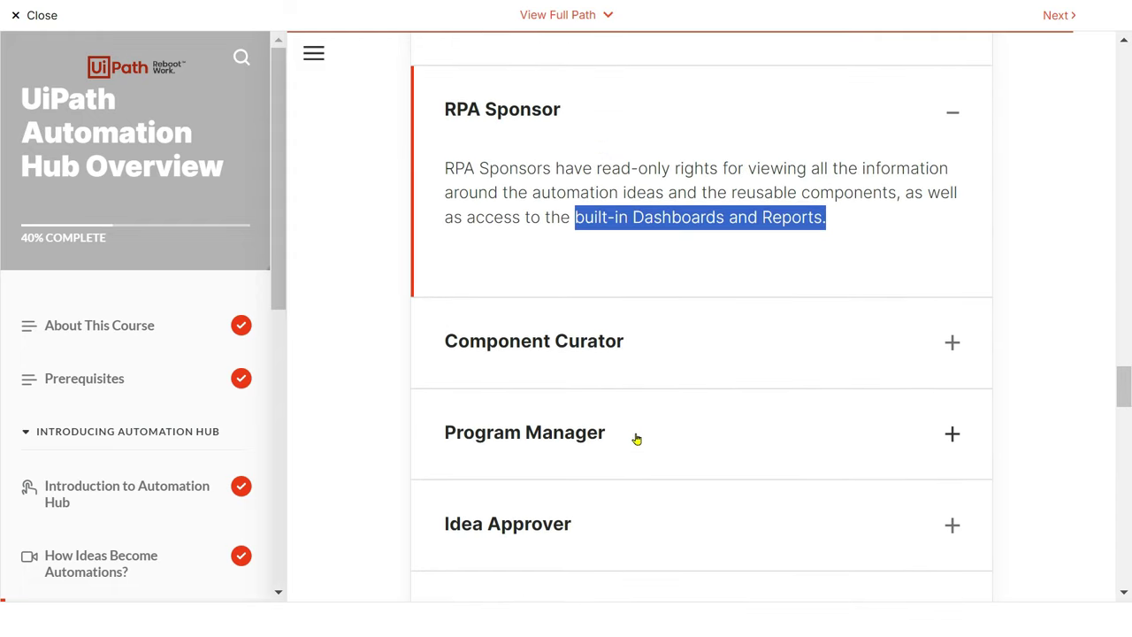
- Return to Automation Hub and open the admin console's Roles page
{"action": "key", "text": "alt+Tab"}
{"action": "key", "text": "alt+Tab"}
{"action": "key", "text": "alt+Tab"}
{"action": "key", "text": "Tab"}
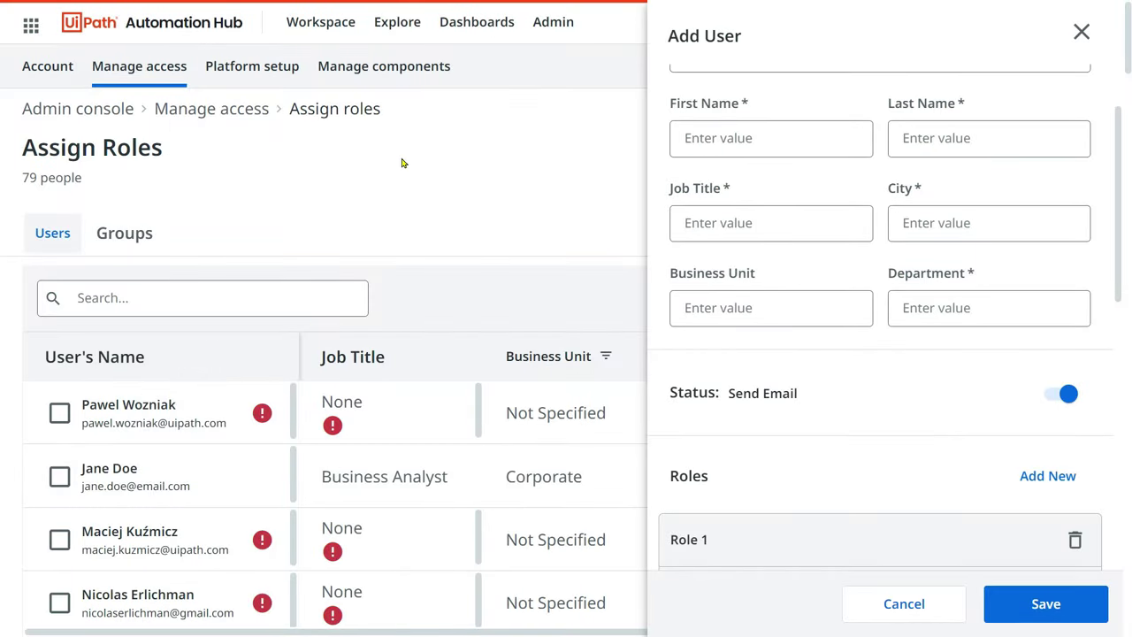
{"action": "mouse_move", "coordinate": [116, 64]}
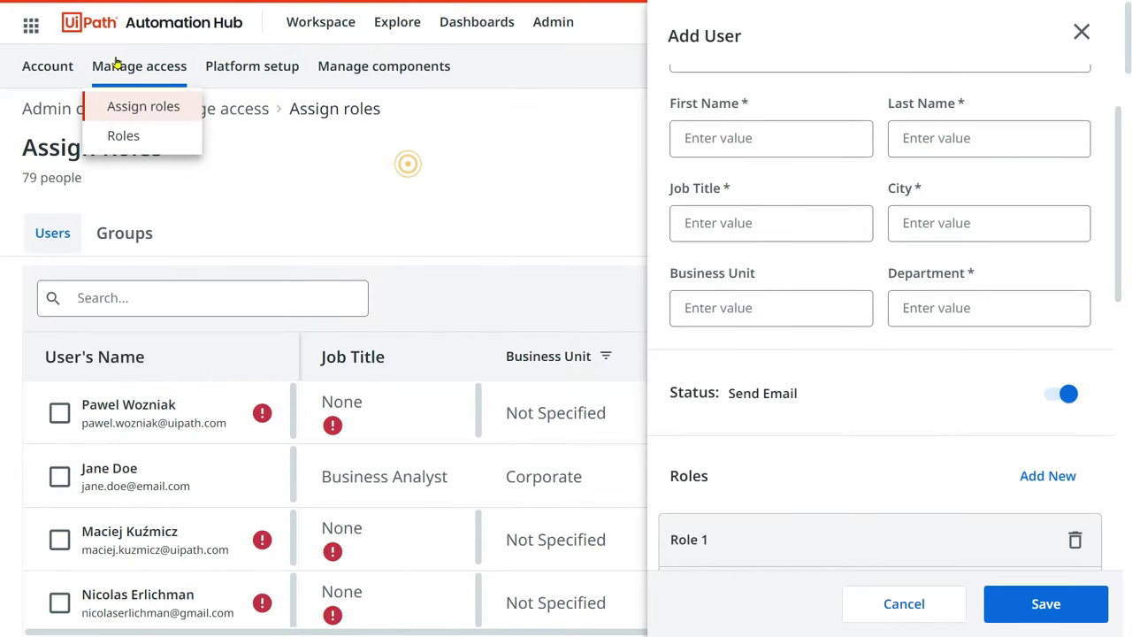
{"action": "left_click", "coordinate": [123, 135]}
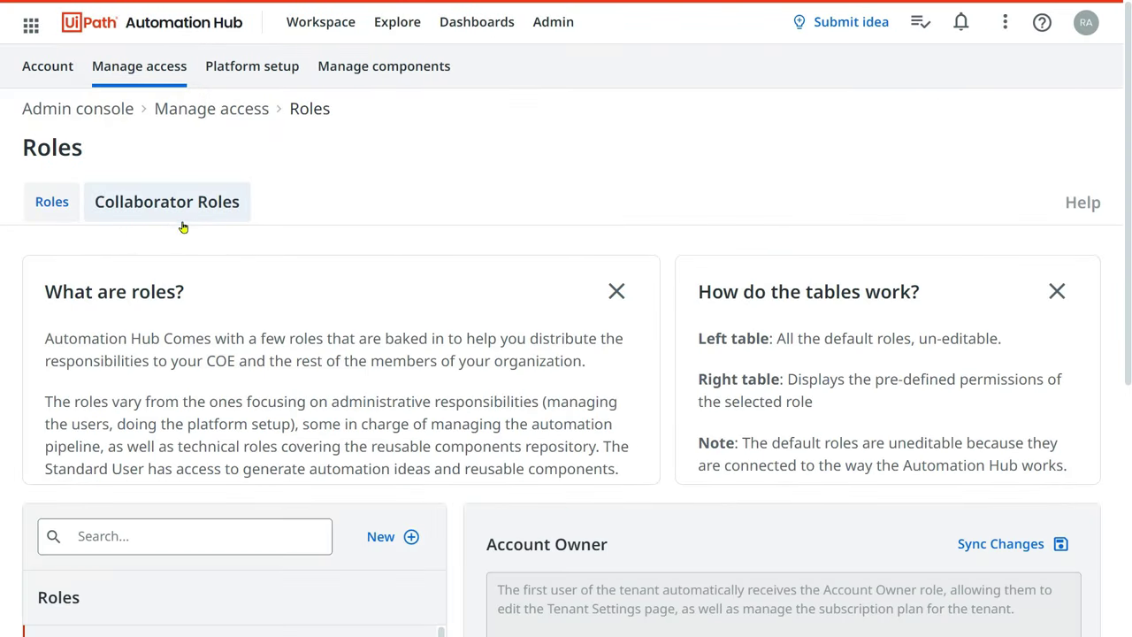
- Review the System Admin role's description and permission checkboxes
{"action": "scroll", "coordinate": [220, 341], "scroll_direction": "down", "scroll_amount": 2}
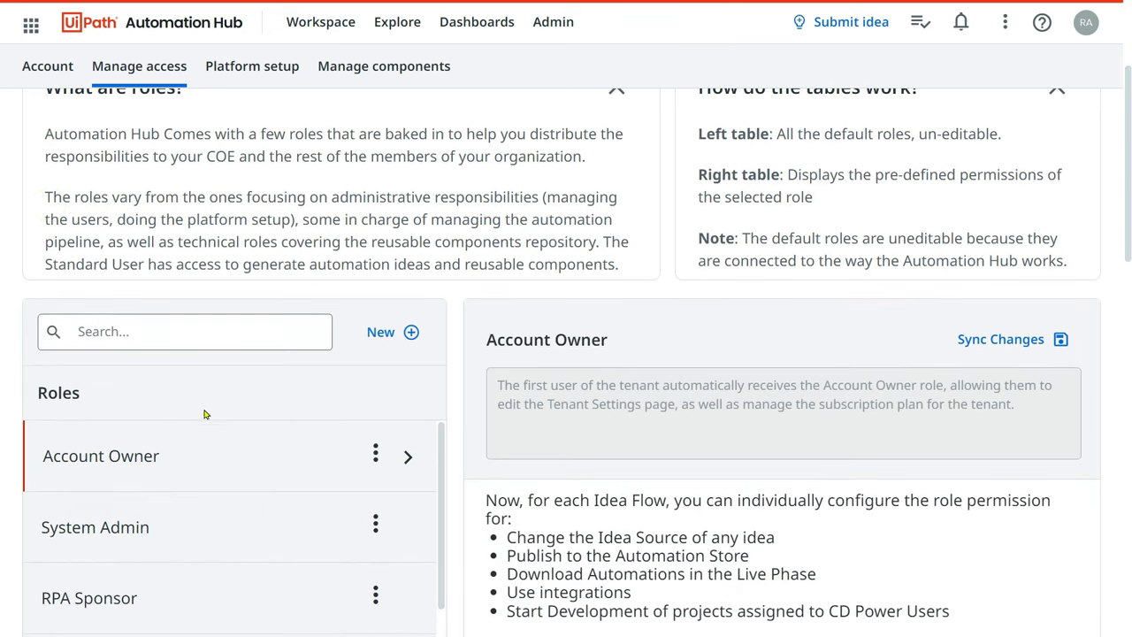
{"action": "scroll", "coordinate": [222, 445], "scroll_direction": "down", "scroll_amount": 3}
{"action": "scroll", "coordinate": [410, 477], "scroll_direction": "up", "scroll_amount": 3}
{"action": "scroll", "coordinate": [310, 530], "scroll_direction": "down", "scroll_amount": 5}
{"action": "scroll", "coordinate": [306, 534], "scroll_direction": "up", "scroll_amount": 5}
{"action": "left_click", "coordinate": [129, 532]}
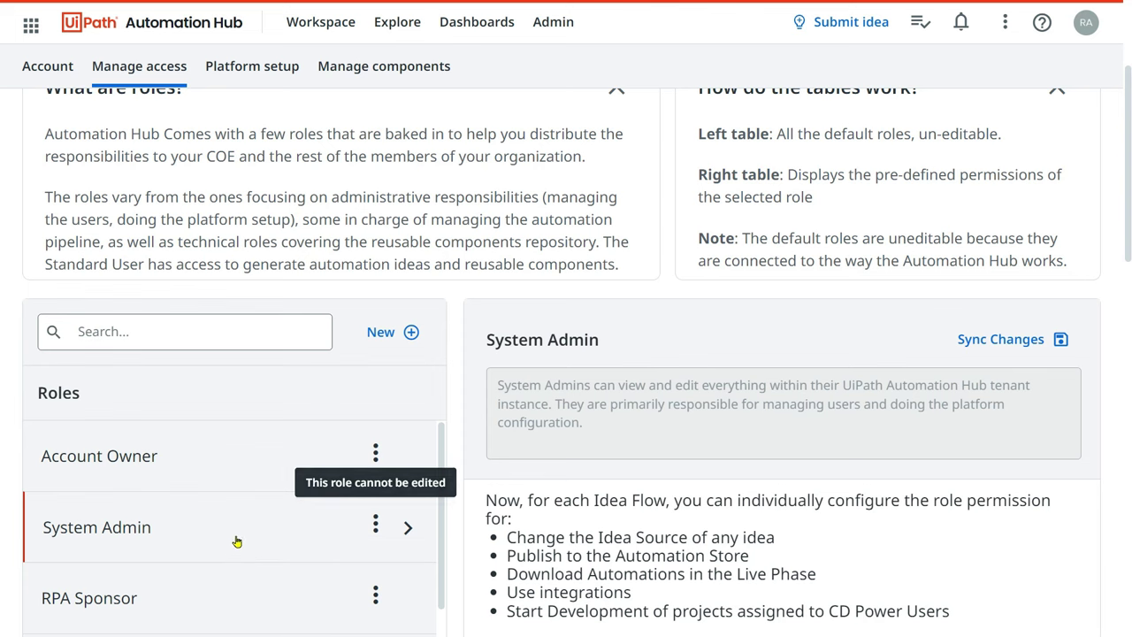
{"action": "scroll", "coordinate": [872, 437], "scroll_direction": "down", "scroll_amount": 6}
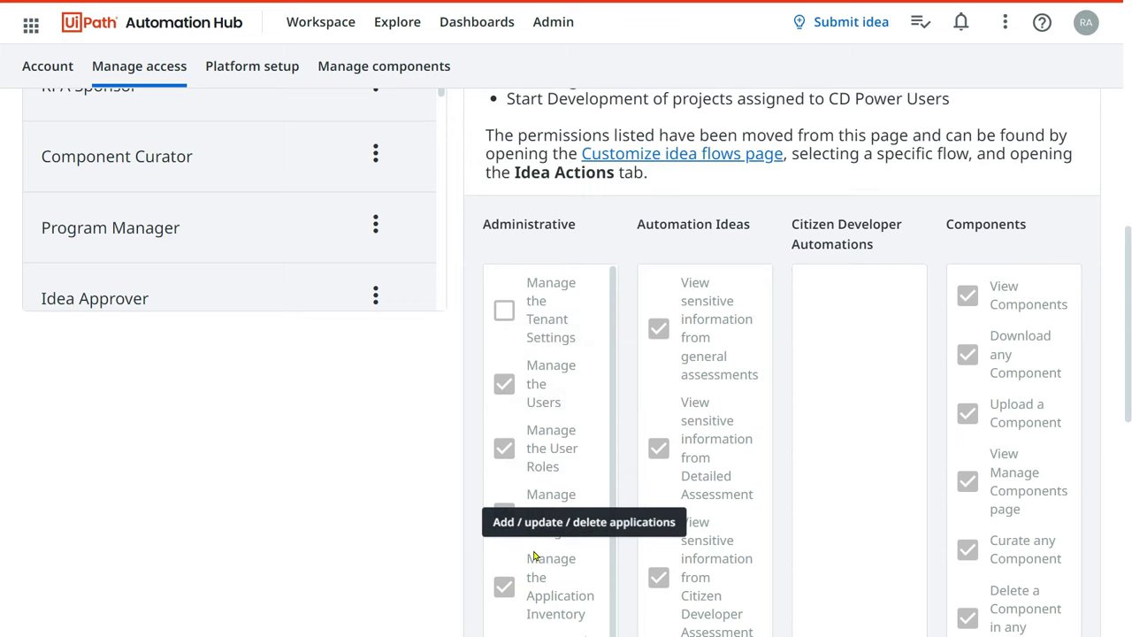
{"action": "scroll", "coordinate": [534, 580], "scroll_direction": "down", "scroll_amount": 2}
{"action": "scroll", "coordinate": [534, 584], "scroll_direction": "down", "scroll_amount": 5}
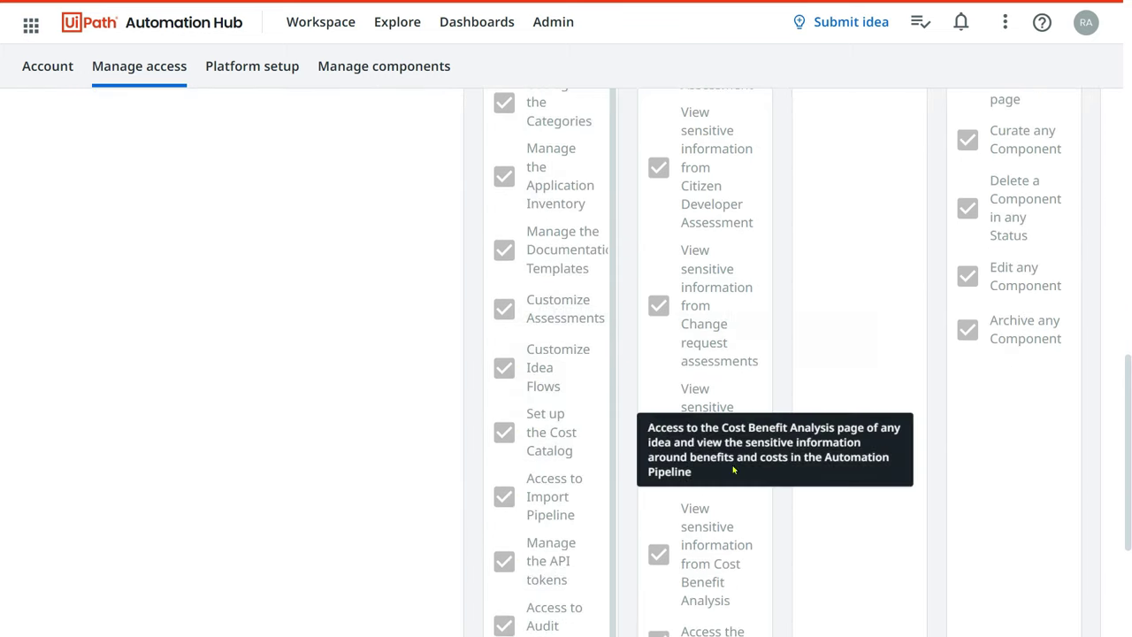
{"action": "scroll", "coordinate": [976, 256], "scroll_direction": "up", "scroll_amount": 5}
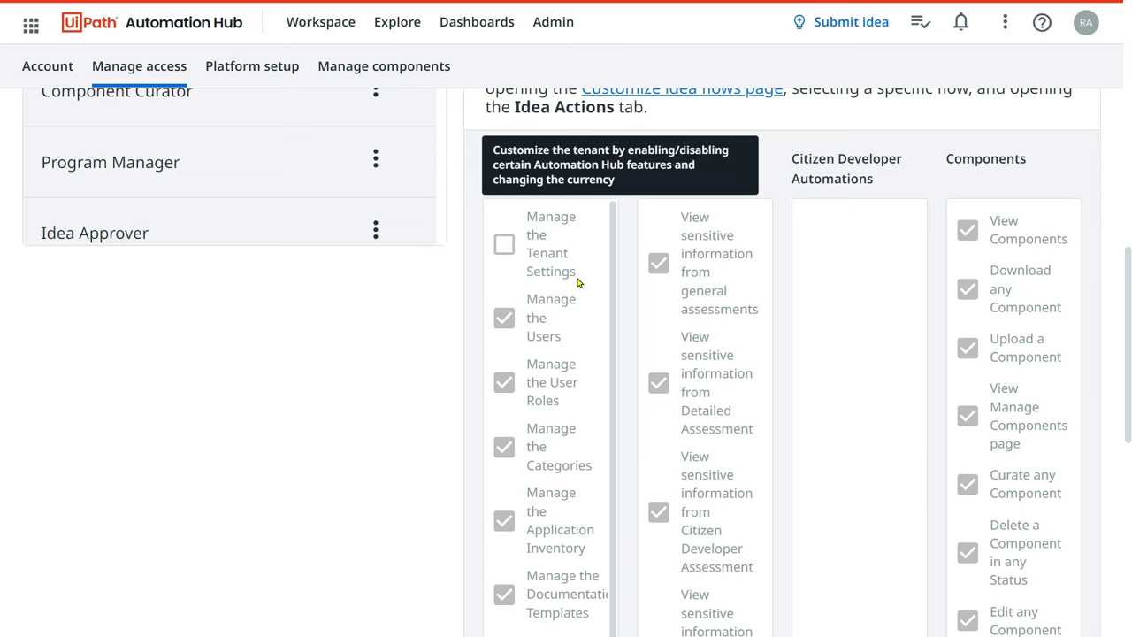
{"action": "scroll", "coordinate": [402, 326], "scroll_direction": "up", "scroll_amount": 3}
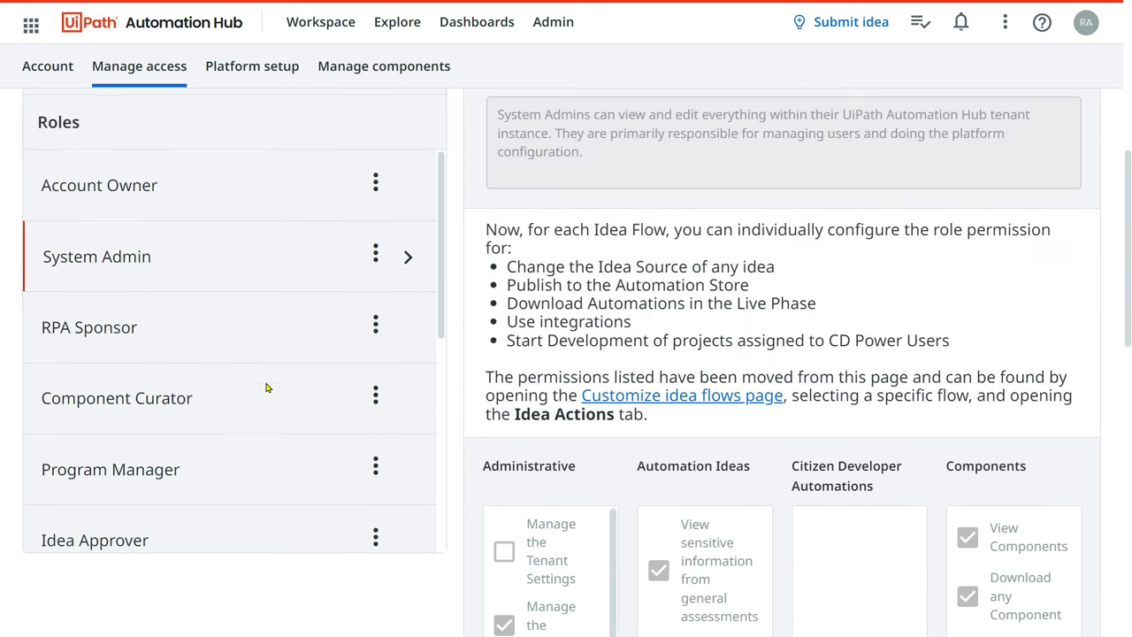
- Review the Account Owner role's permissions
{"action": "left_click", "coordinate": [141, 196]}
{"action": "scroll", "coordinate": [557, 398], "scroll_direction": "down", "scroll_amount": 2}
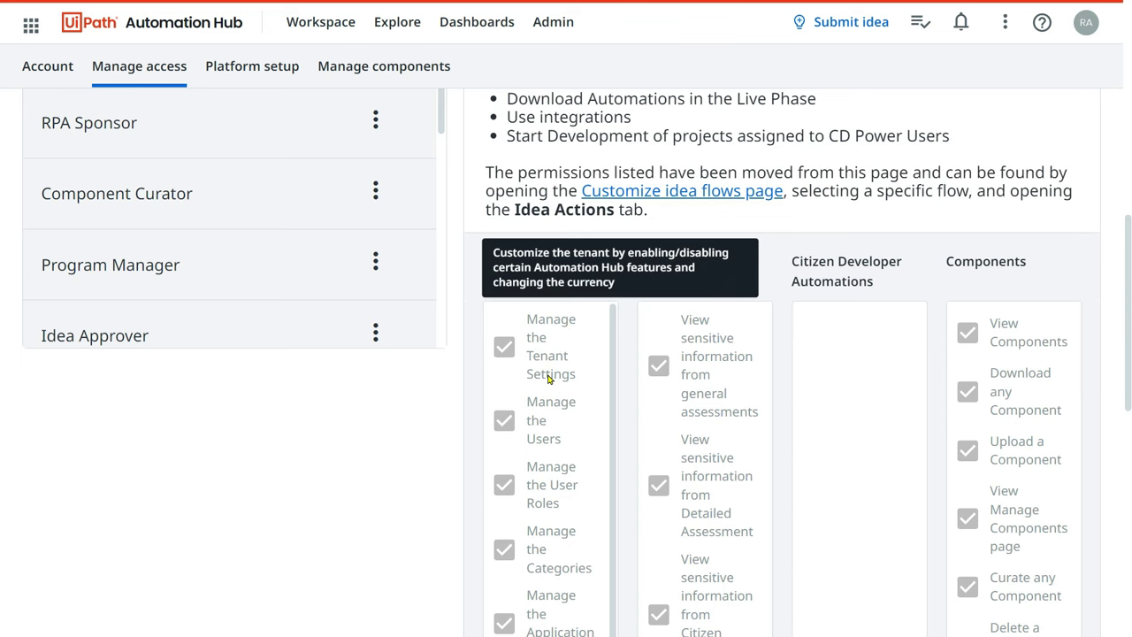
{"action": "scroll", "coordinate": [108, 321], "scroll_direction": "up", "scroll_amount": 1}
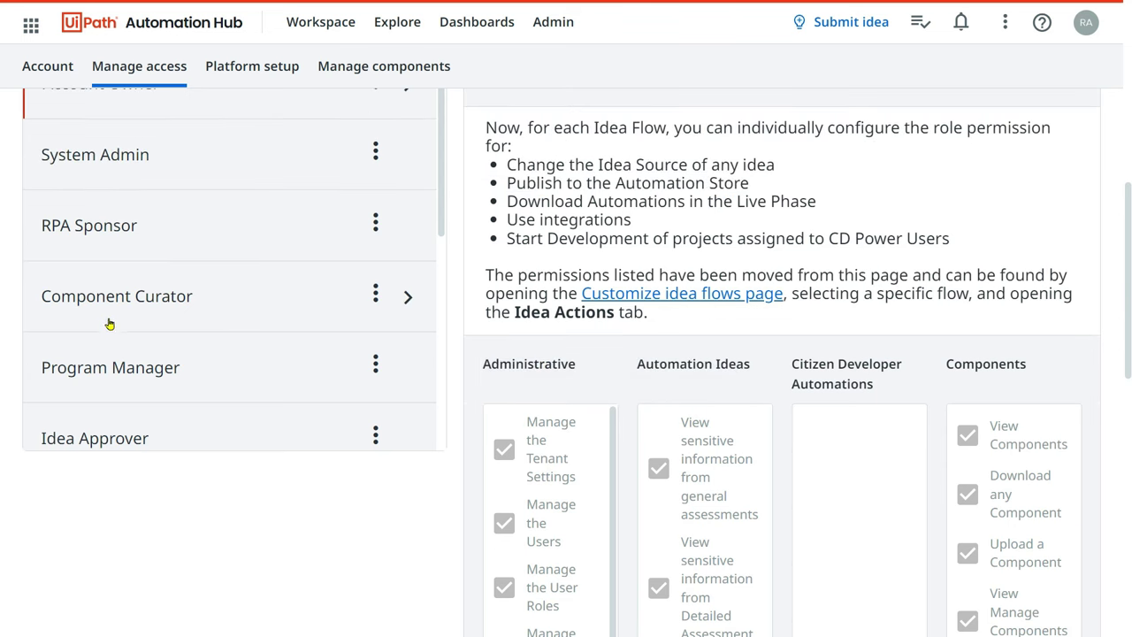
- Review the Program Manager role's permission checkboxes
{"action": "left_click", "coordinate": [170, 402]}
{"action": "scroll", "coordinate": [505, 413], "scroll_direction": "down", "scroll_amount": 4}
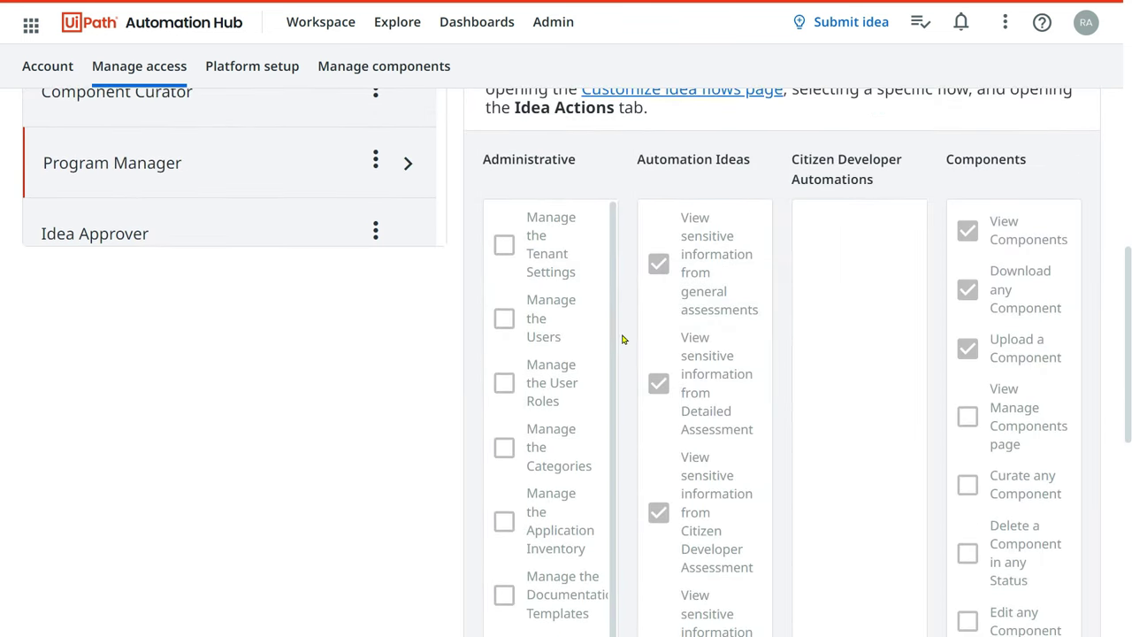
{"action": "scroll", "coordinate": [661, 407], "scroll_direction": "down", "scroll_amount": 3}
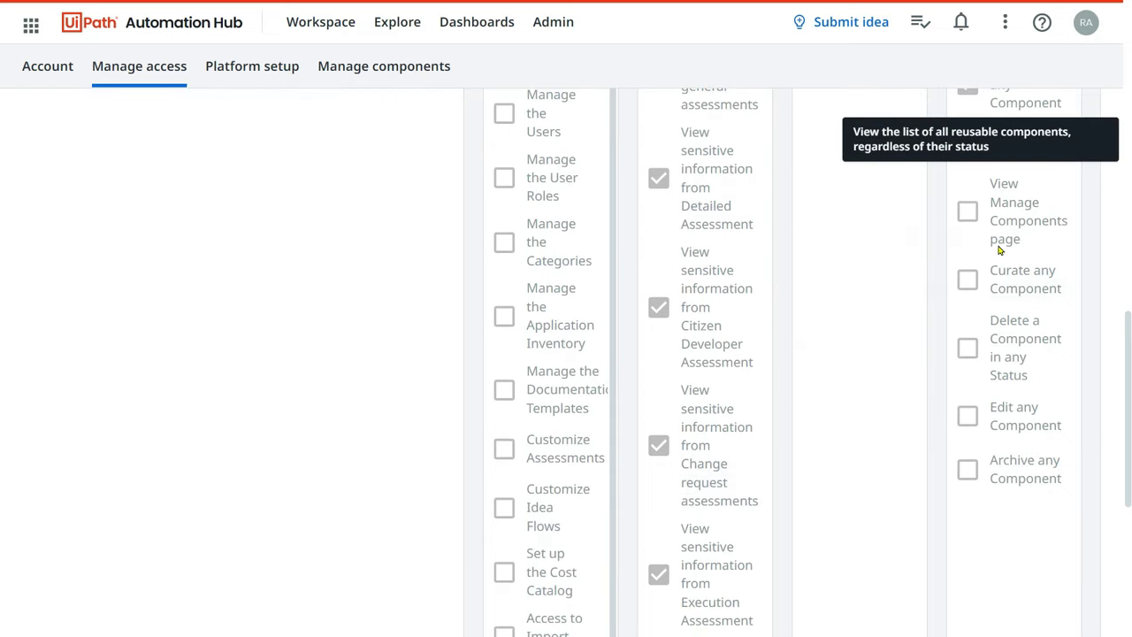
{"action": "scroll", "coordinate": [889, 316], "scroll_direction": "up", "scroll_amount": 4}
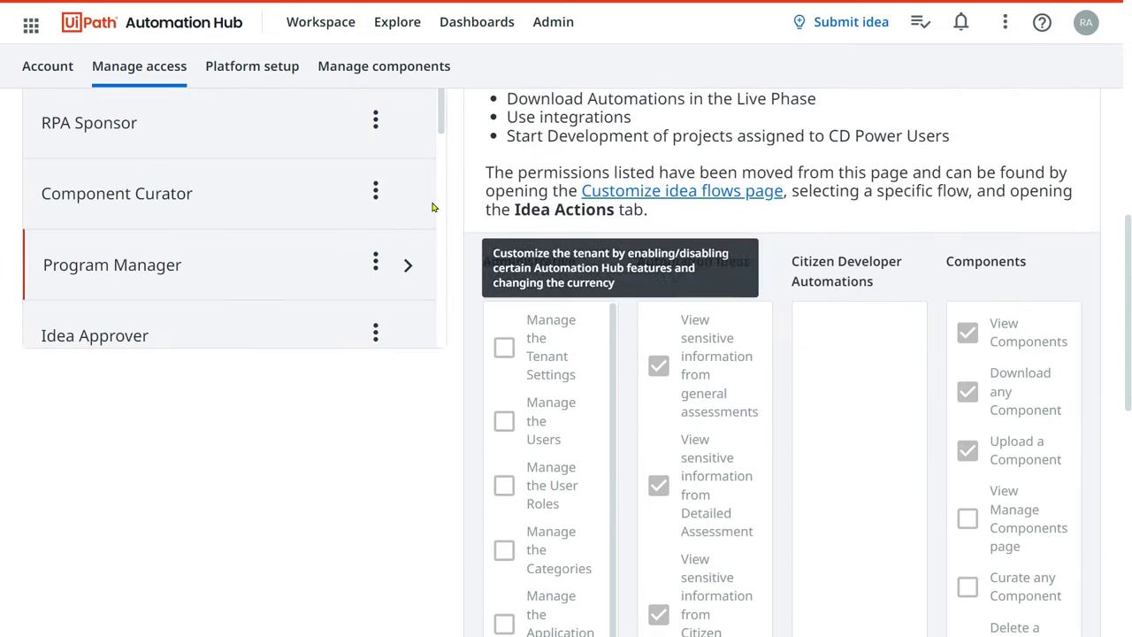
{"action": "scroll", "coordinate": [246, 326], "scroll_direction": "up", "scroll_amount": 5}
{"action": "scroll", "coordinate": [239, 319], "scroll_direction": "up", "scroll_amount": 3}
- Switch to the Collaborator Roles tab and browse the full roles list
{"action": "left_click", "coordinate": [165, 202]}
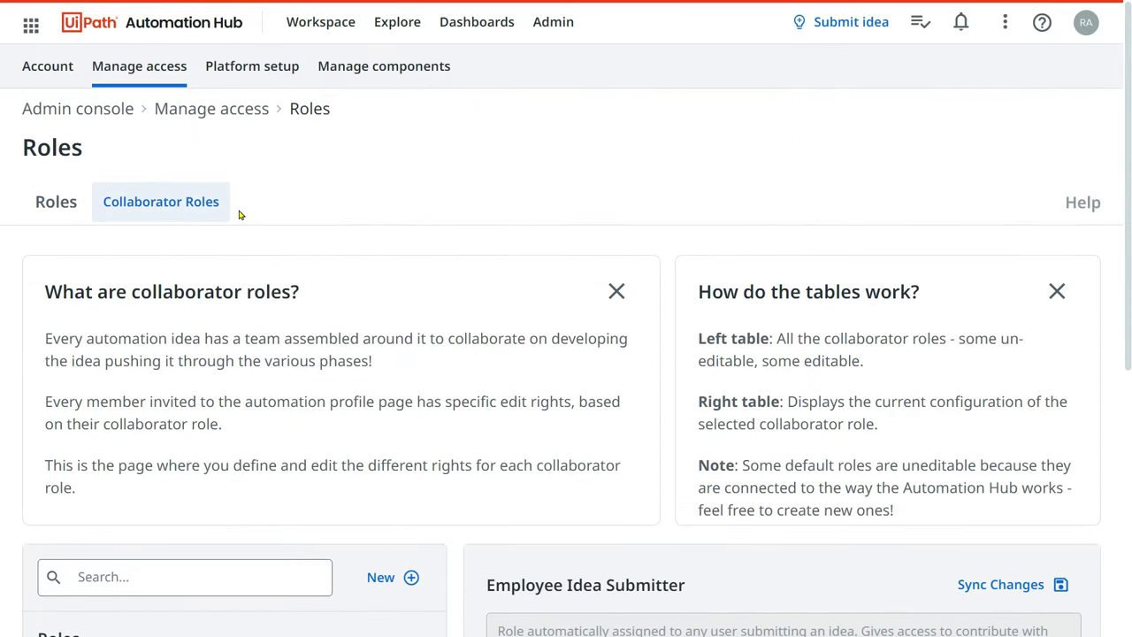
{"action": "scroll", "coordinate": [375, 295], "scroll_direction": "down", "scroll_amount": 5}
{"action": "scroll", "coordinate": [404, 291], "scroll_direction": "up", "scroll_amount": 5}
{"action": "scroll", "coordinate": [758, 346], "scroll_direction": "down", "scroll_amount": 2}
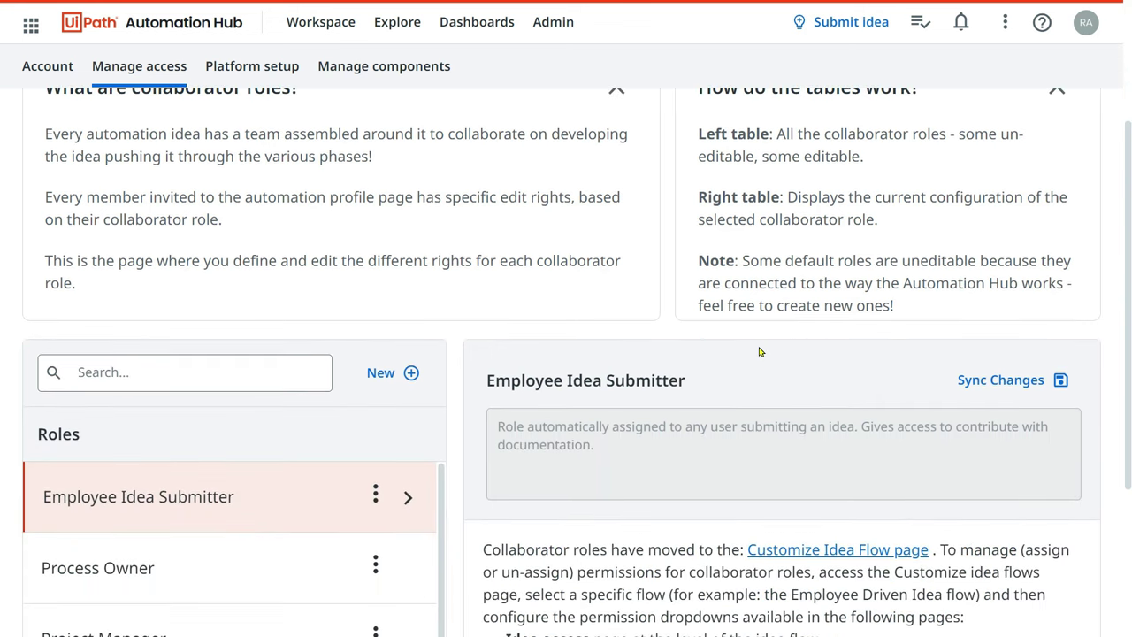
{"action": "scroll", "coordinate": [758, 352], "scroll_direction": "up", "scroll_amount": 2}
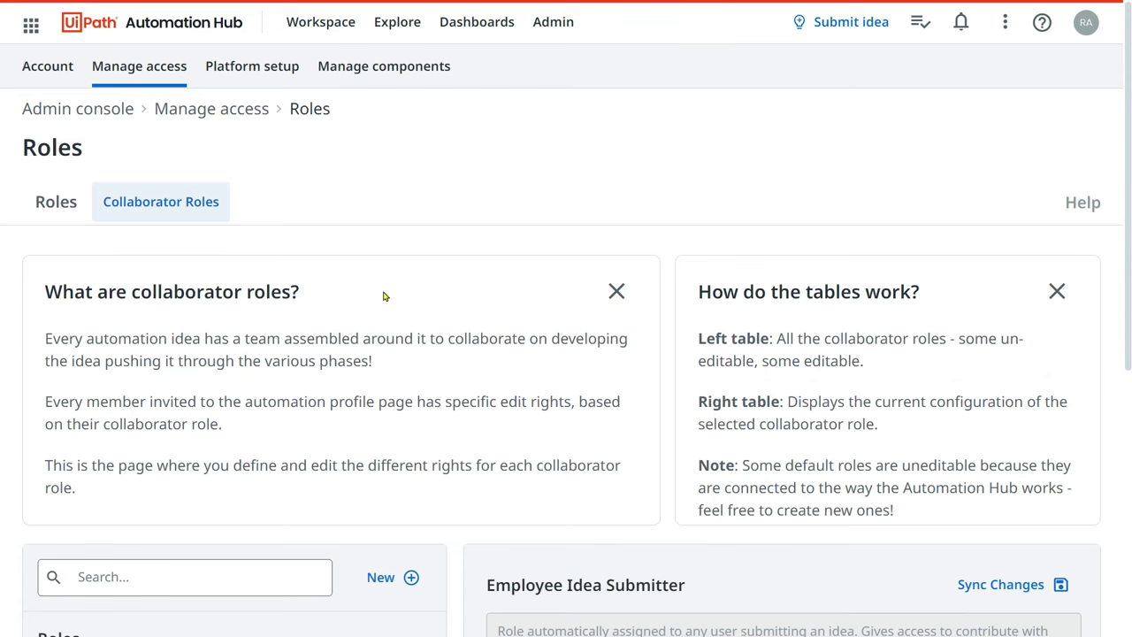
{"action": "scroll", "coordinate": [143, 161], "scroll_direction": "down", "scroll_amount": 1}
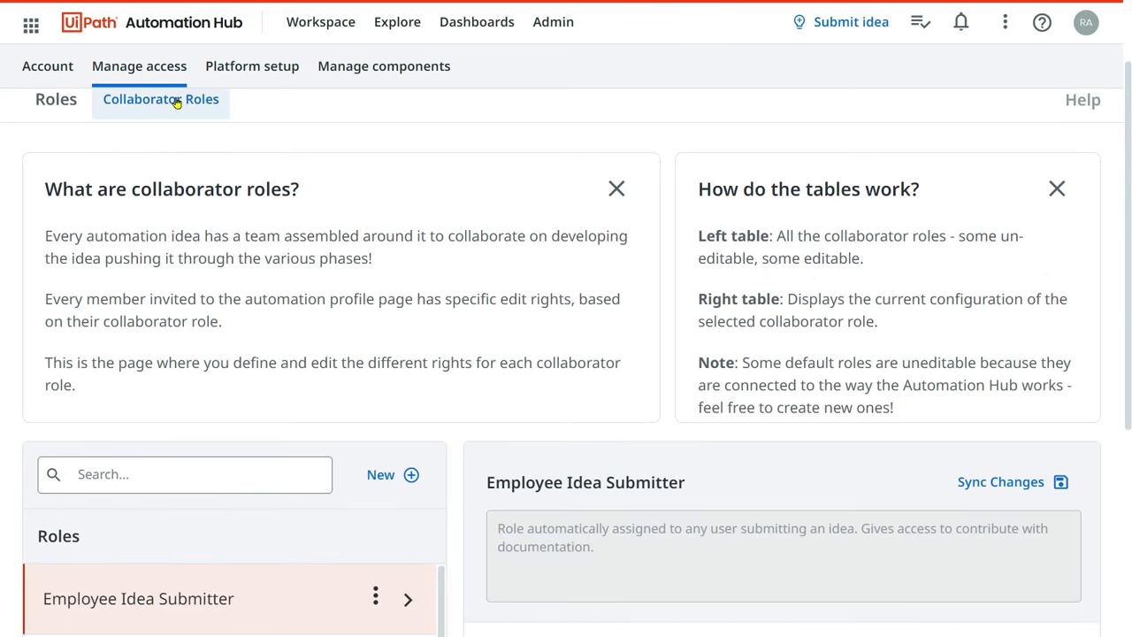
{"action": "scroll", "coordinate": [247, 452], "scroll_direction": "down", "scroll_amount": 2}
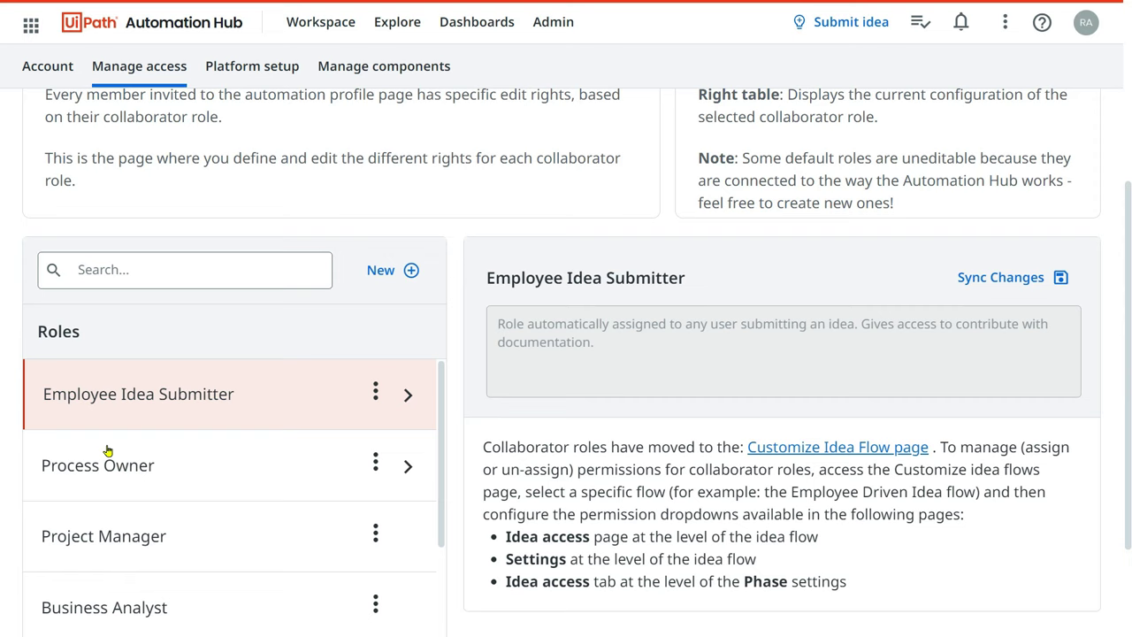
{"action": "scroll", "coordinate": [192, 455], "scroll_direction": "down", "scroll_amount": 2}
{"action": "scroll", "coordinate": [210, 422], "scroll_direction": "up", "scroll_amount": 2}
{"action": "scroll", "coordinate": [345, 457], "scroll_direction": "down", "scroll_amount": 1}
{"action": "scroll", "coordinate": [233, 458], "scroll_direction": "up", "scroll_amount": 2}
- View Process Owner and Project Manager, then read the Business Analyst role's details
{"action": "left_click", "coordinate": [168, 476]}
{"action": "left_click", "coordinate": [185, 543]}
{"action": "scroll", "coordinate": [224, 549], "scroll_direction": "down", "scroll_amount": 1}
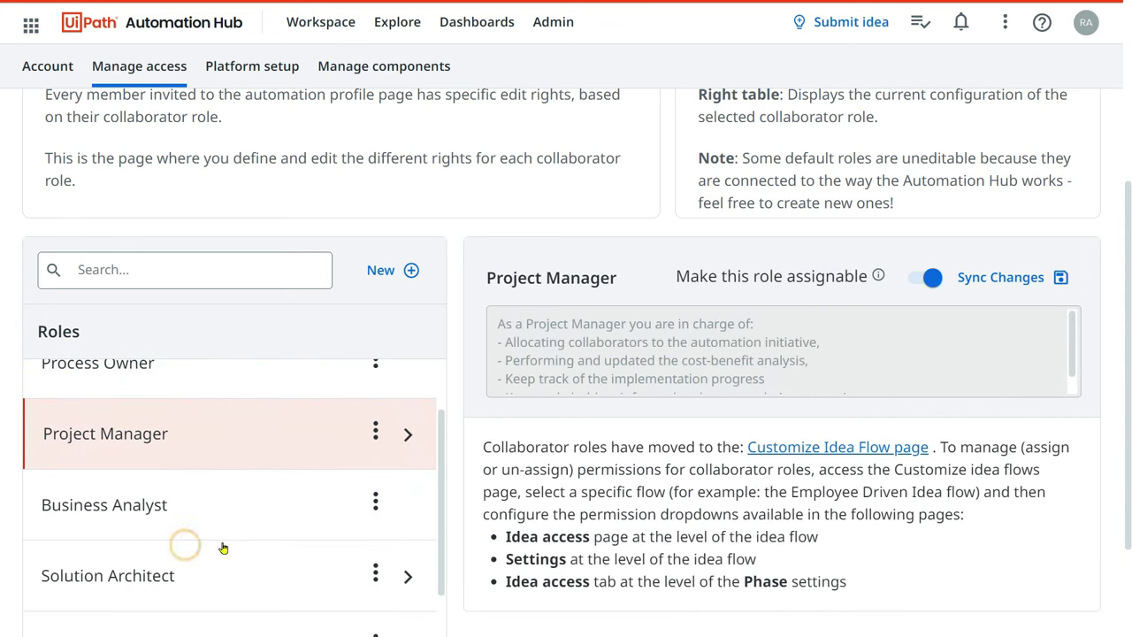
{"action": "left_click", "coordinate": [215, 504]}
{"action": "scroll", "coordinate": [207, 451], "scroll_direction": "down", "scroll_amount": 1}
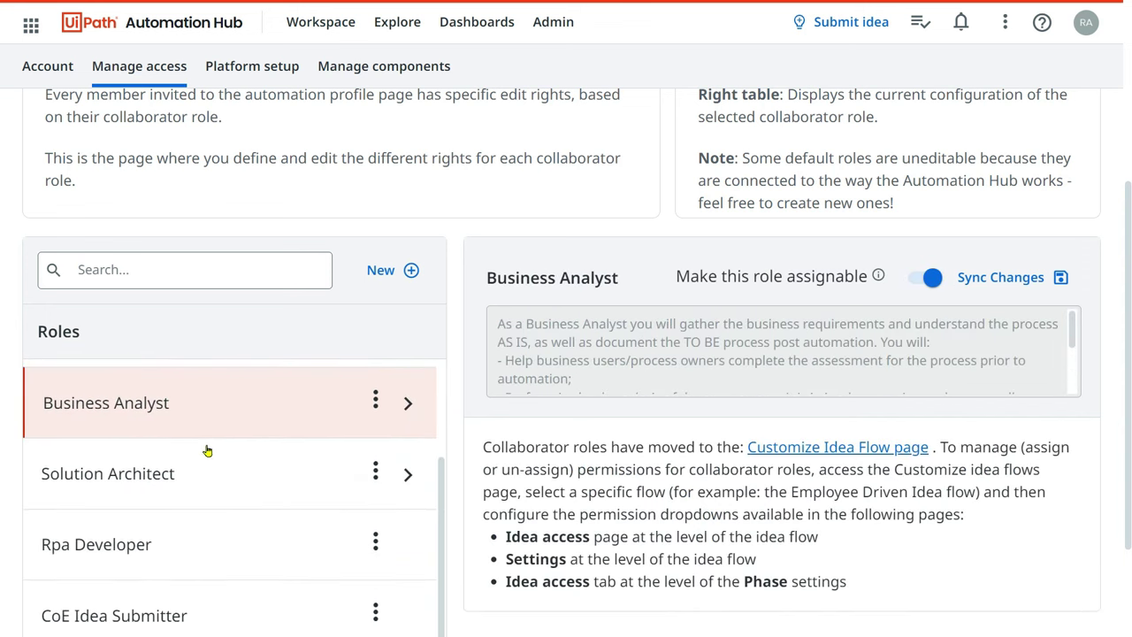
{"action": "scroll", "coordinate": [207, 451], "scroll_direction": "up", "scroll_amount": 5}
{"action": "scroll", "coordinate": [234, 471], "scroll_direction": "down", "scroll_amount": 5}
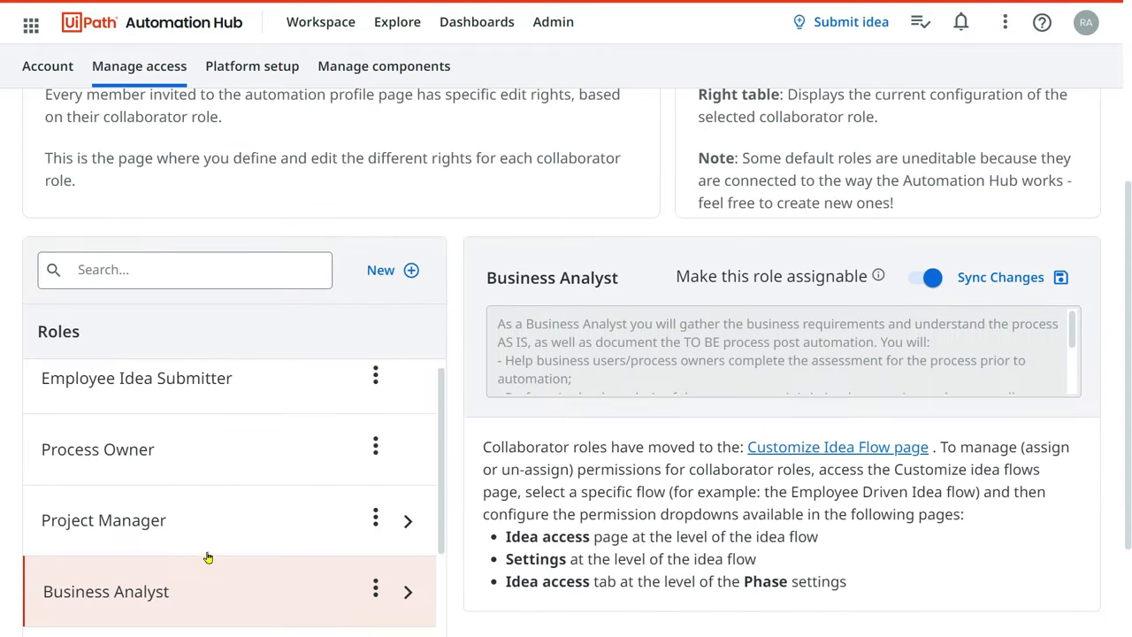
{"action": "scroll", "coordinate": [207, 558], "scroll_direction": "down", "scroll_amount": 6}
{"action": "scroll", "coordinate": [181, 429], "scroll_direction": "down", "scroll_amount": 3}
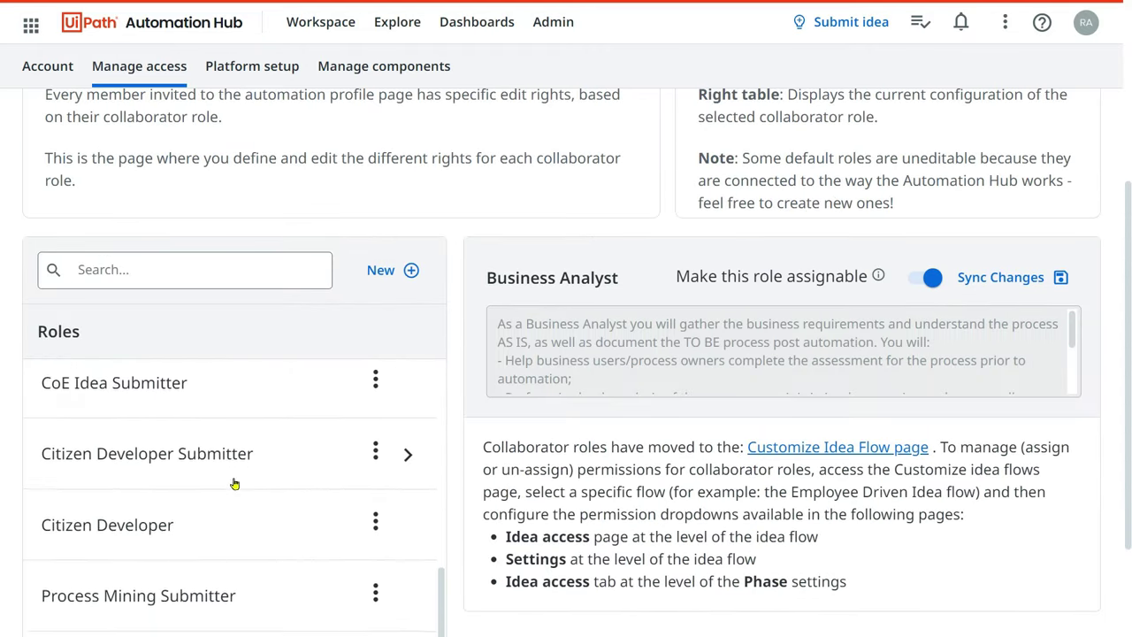
{"action": "scroll", "coordinate": [232, 536], "scroll_direction": "up", "scroll_amount": 4}
{"action": "scroll", "coordinate": [295, 277], "scroll_direction": "up", "scroll_amount": 7}
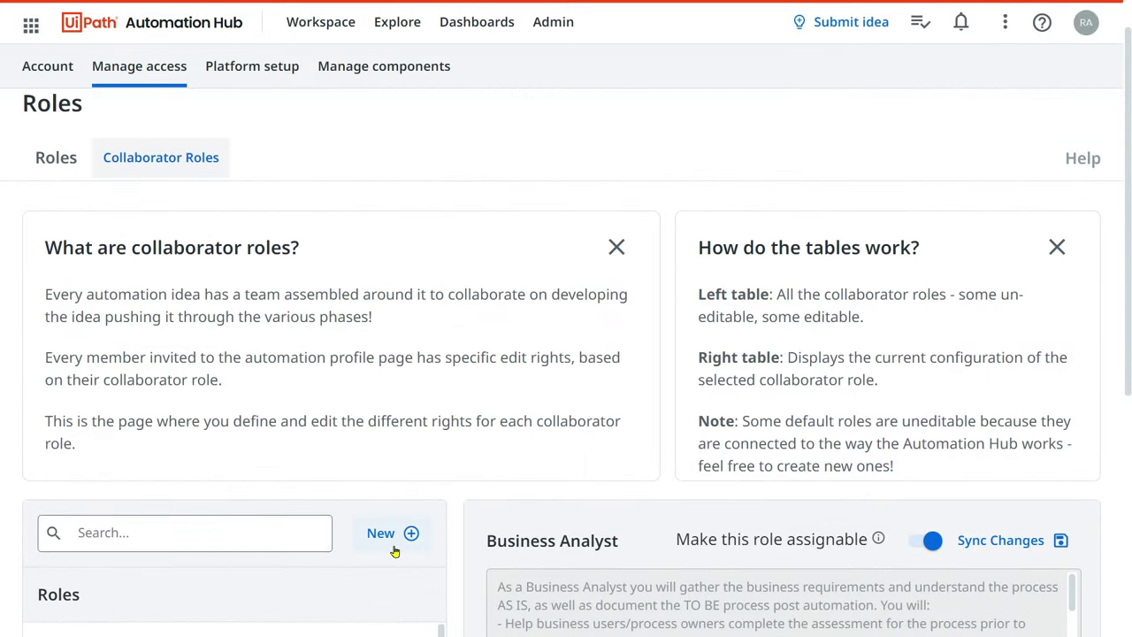
{"action": "scroll", "coordinate": [395, 551], "scroll_direction": "up", "scroll_amount": 1}
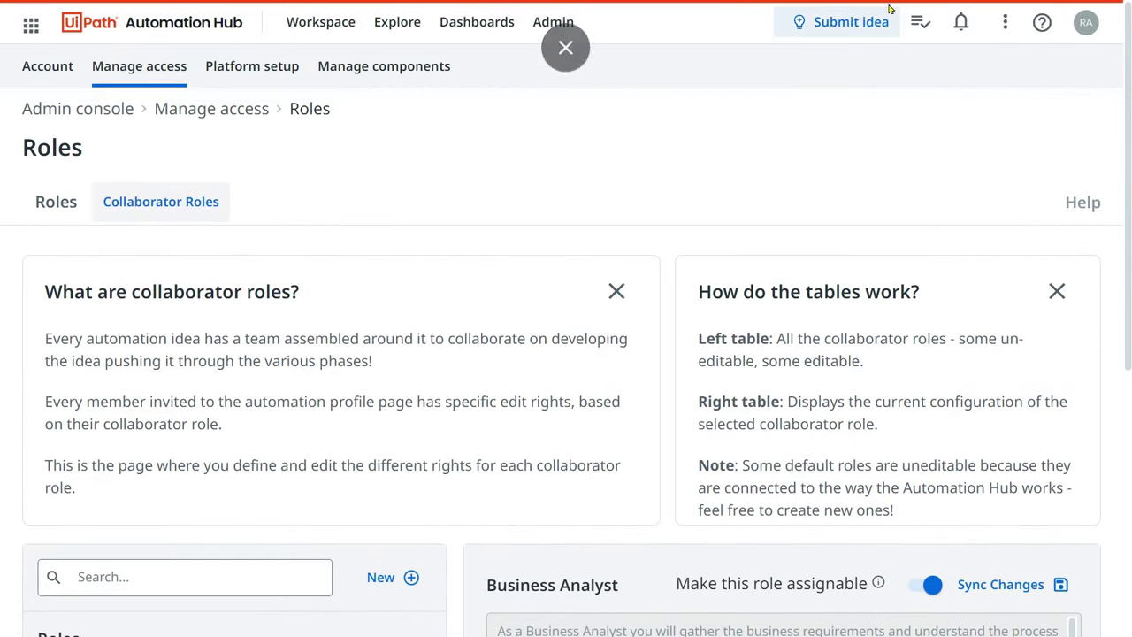
- Start a new idea submission, then cancel the form
{"action": "left_click", "coordinate": [849, 27]}
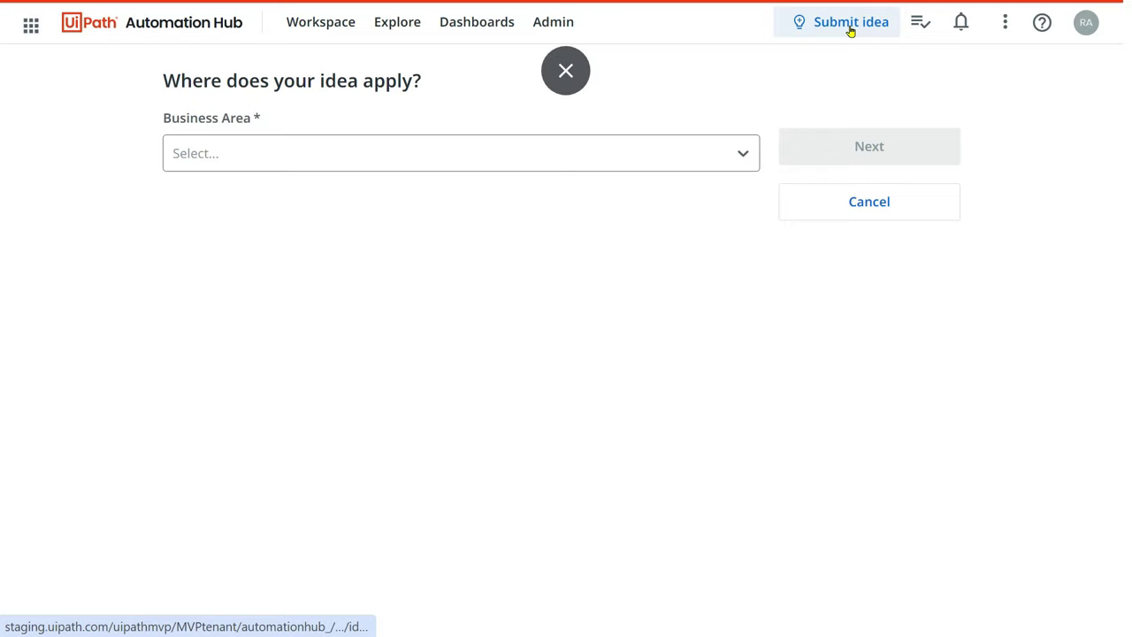
{"action": "left_click", "coordinate": [872, 202]}
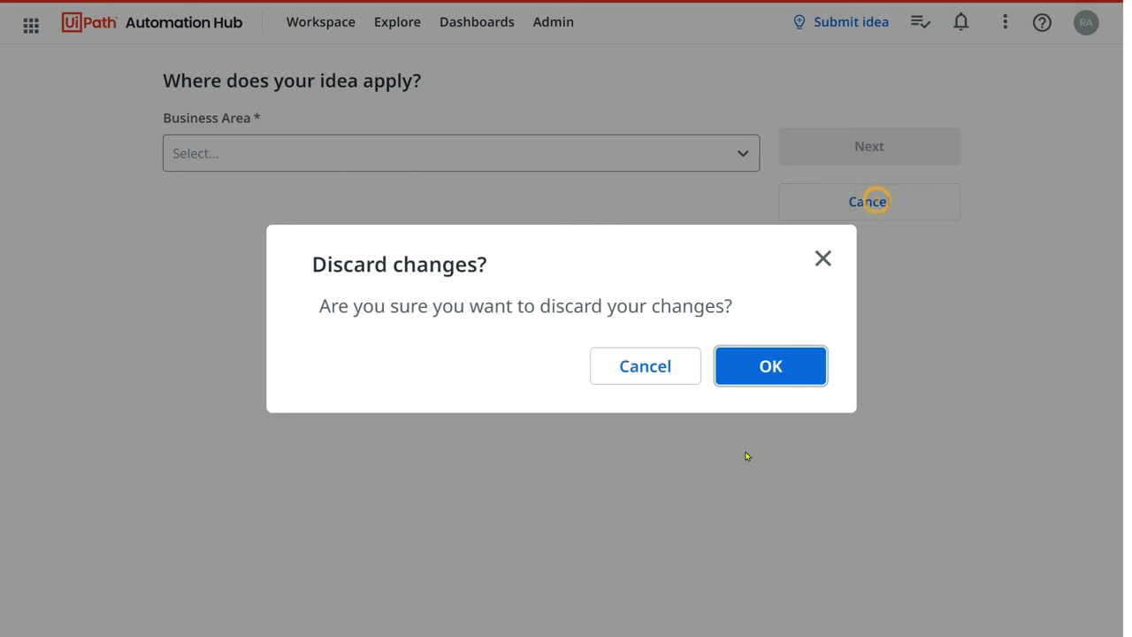
{"action": "left_click", "coordinate": [680, 369]}
- Open the AWR-InvoiceProcessing idea from My Submissions - Ideas in the Workspace
{"action": "left_click", "coordinate": [325, 34]}
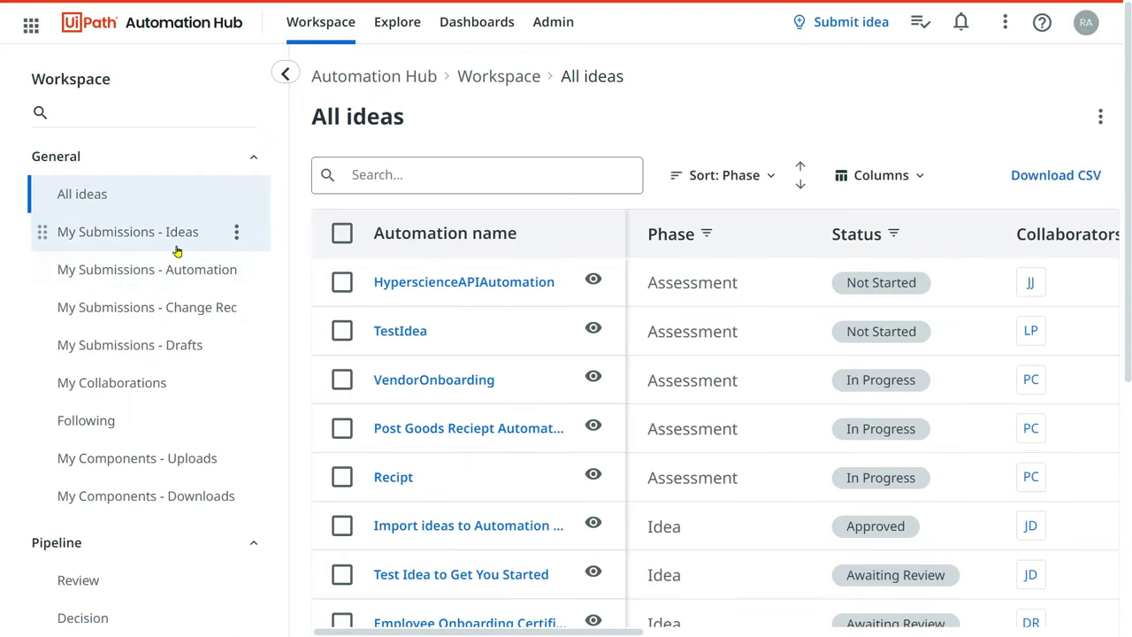
{"action": "left_click", "coordinate": [177, 244]}
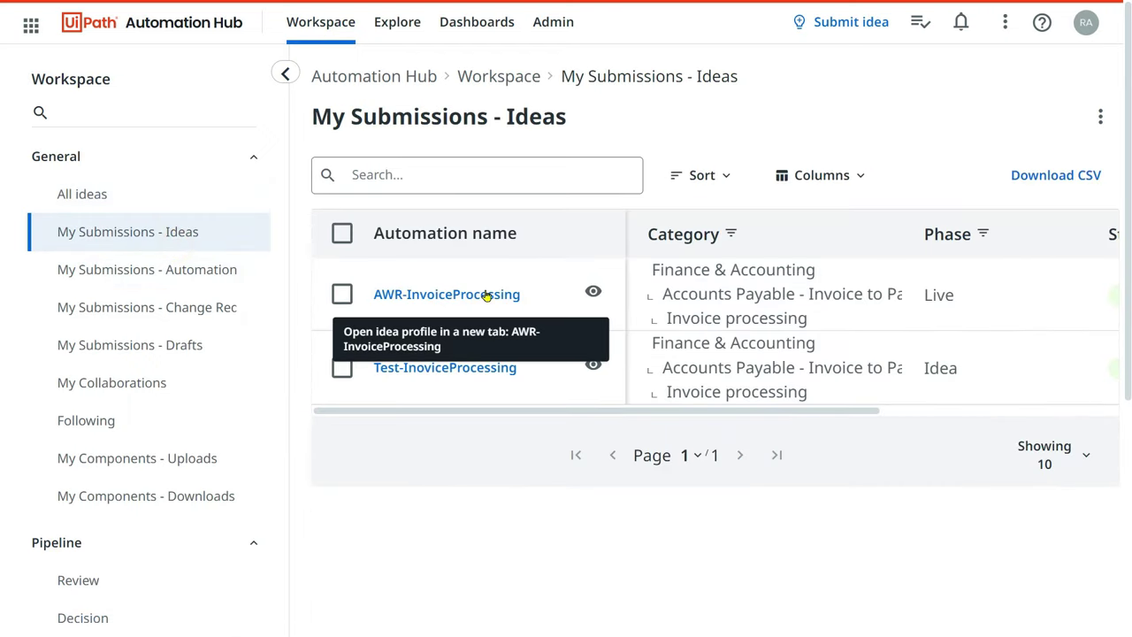
{"action": "left_click", "coordinate": [486, 294]}
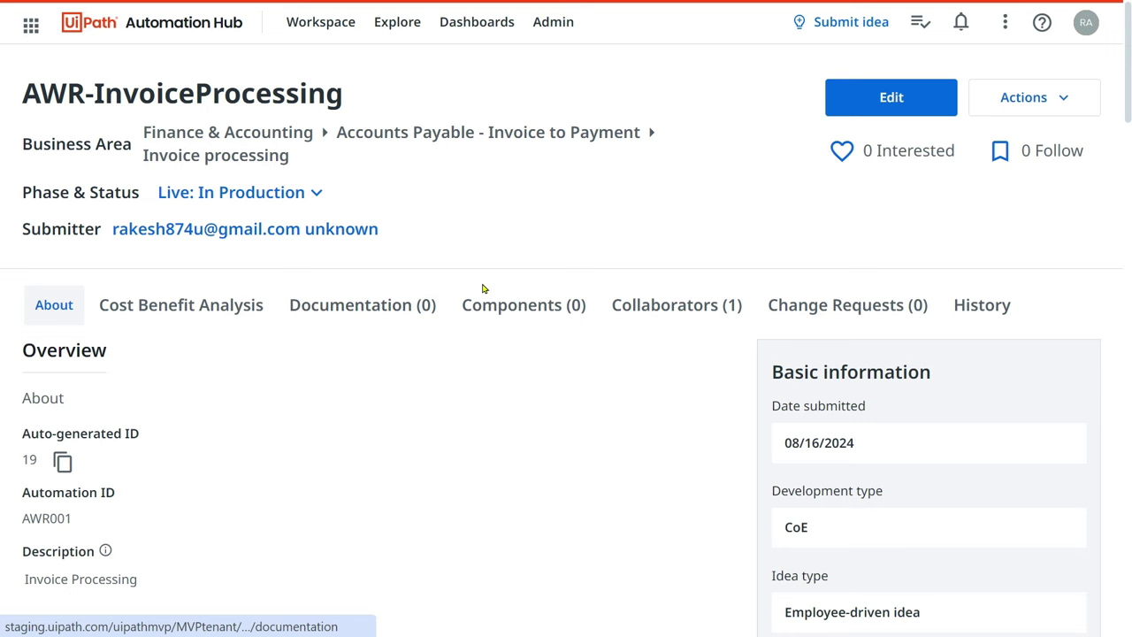
- Open the idea's Collaborators tab and its Manage Roles & Permissions view
{"action": "left_click", "coordinate": [700, 311]}
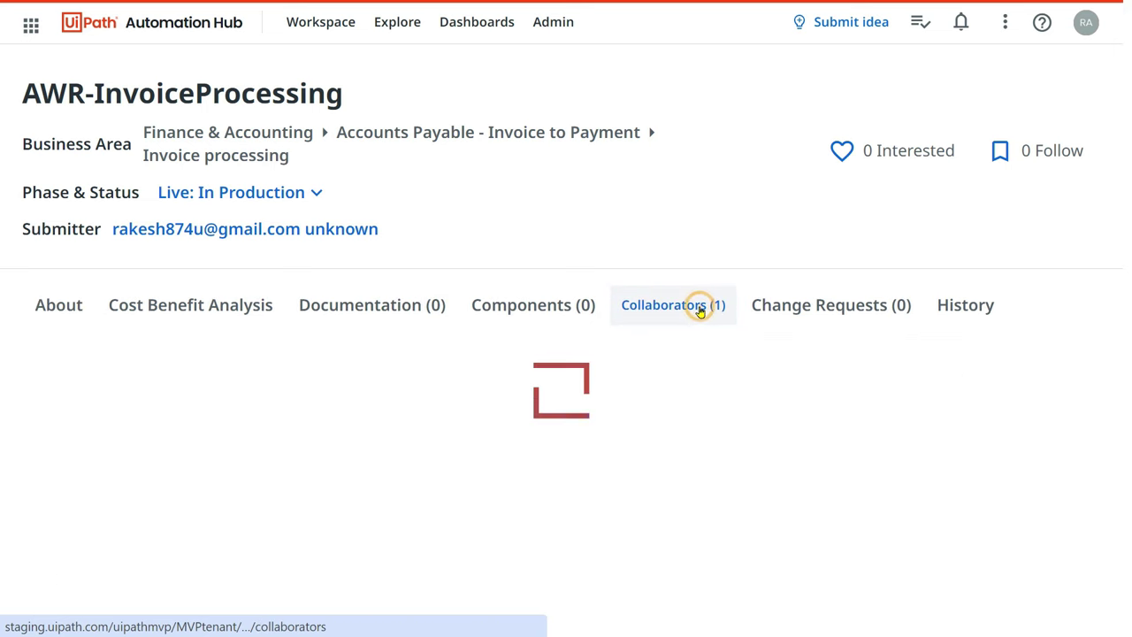
{"action": "scroll", "coordinate": [690, 345], "scroll_direction": "down", "scroll_amount": 2}
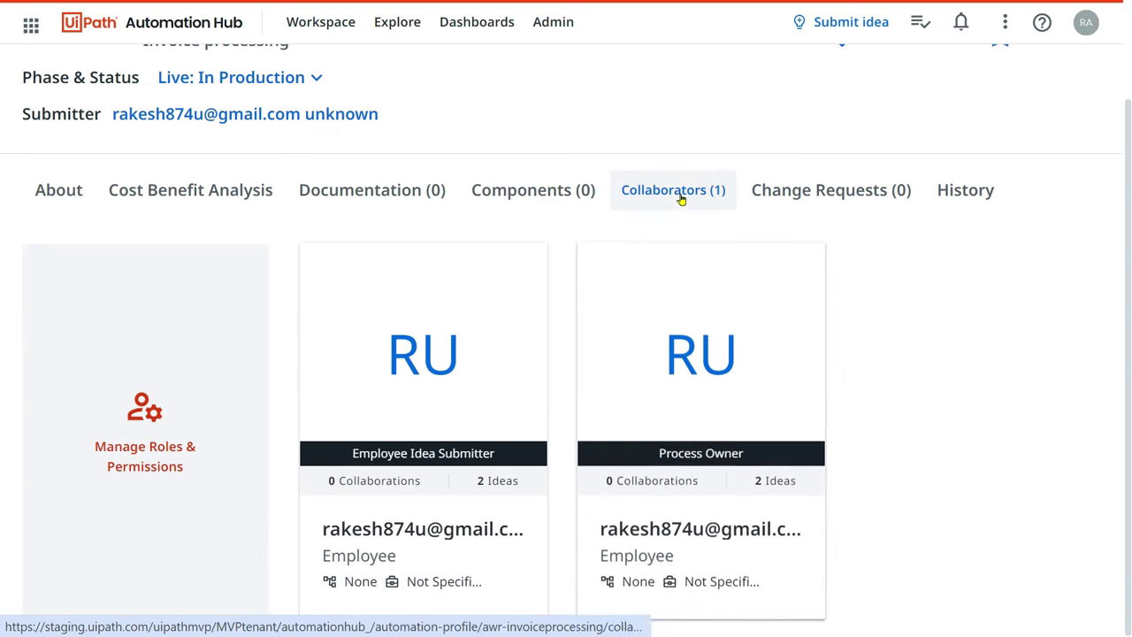
{"action": "left_click", "coordinate": [155, 452]}
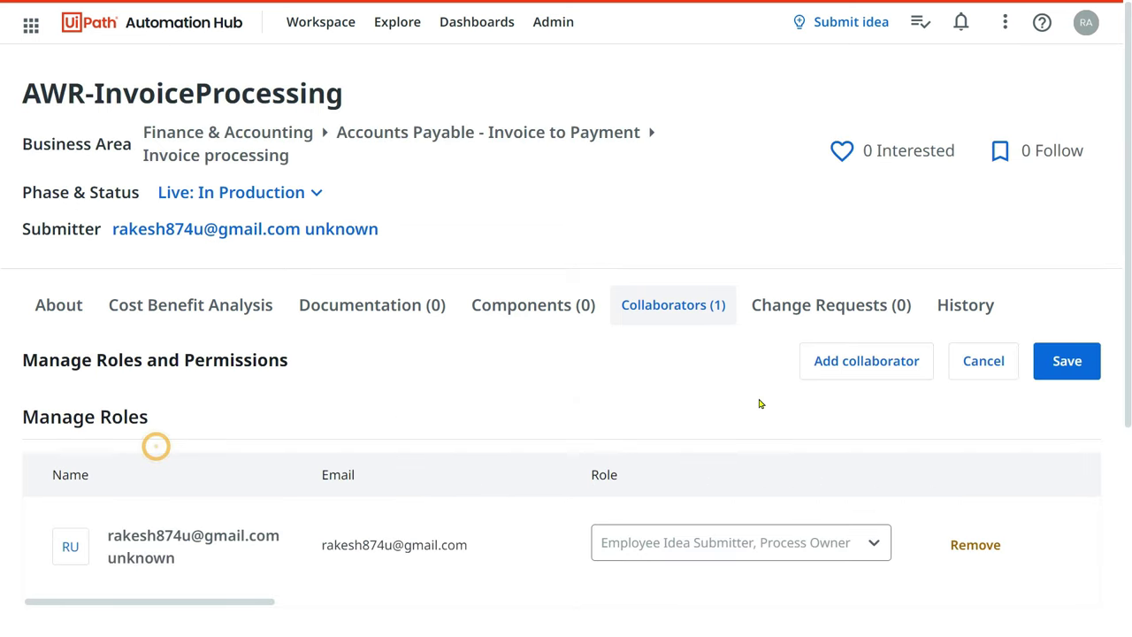
{"action": "scroll", "coordinate": [805, 394], "scroll_direction": "down", "scroll_amount": 3}
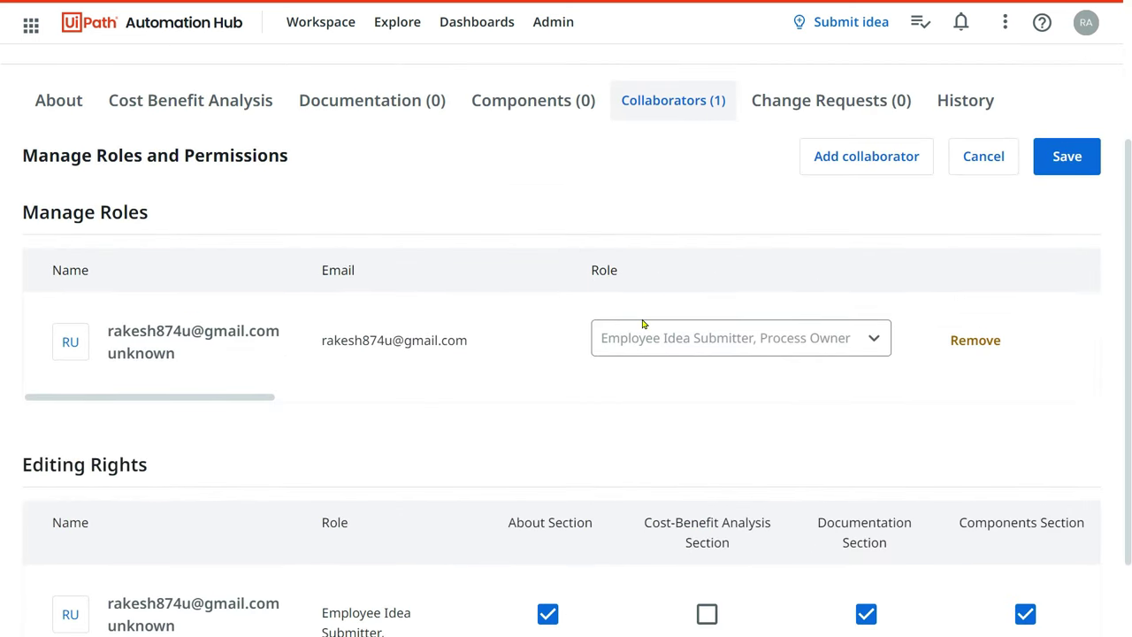
{"action": "scroll", "coordinate": [699, 334], "scroll_direction": "up", "scroll_amount": 2}
- Preview adding a collaborator and its assignable roles, then leave role management without saving
{"action": "left_click", "coordinate": [895, 266]}
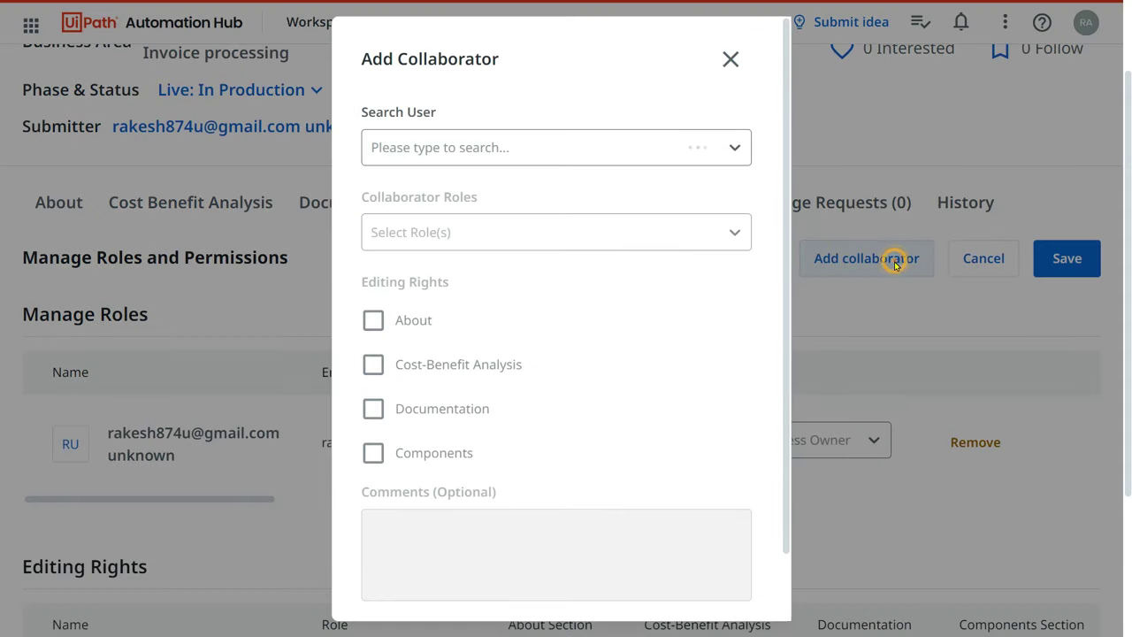
{"action": "left_click", "coordinate": [468, 148]}
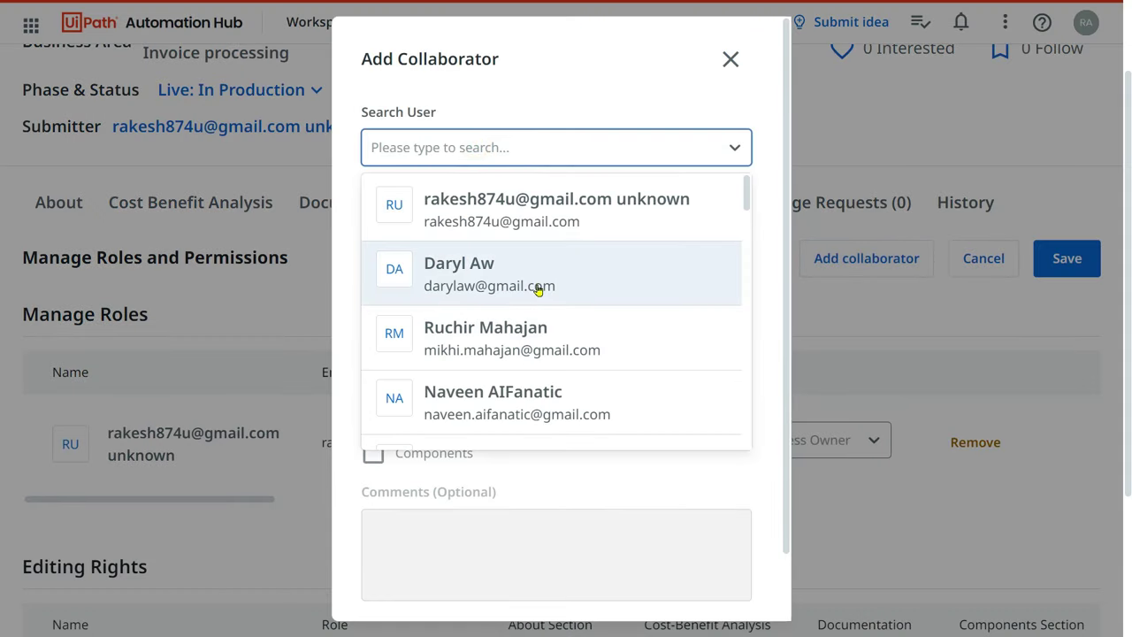
{"action": "left_click", "coordinate": [631, 330]}
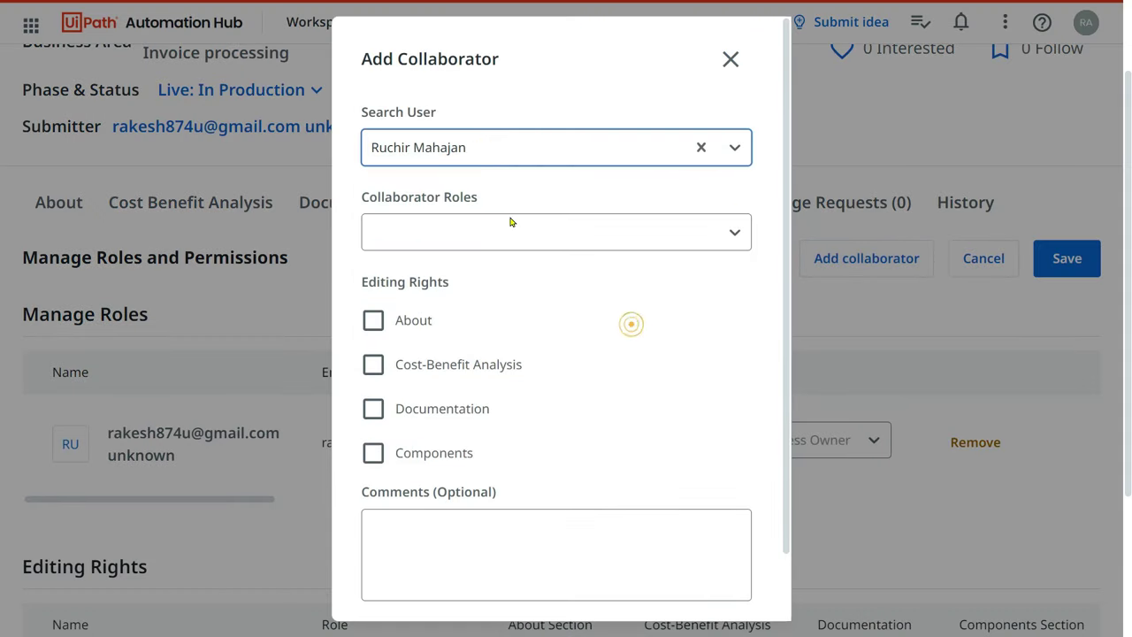
{"action": "left_click", "coordinate": [546, 231]}
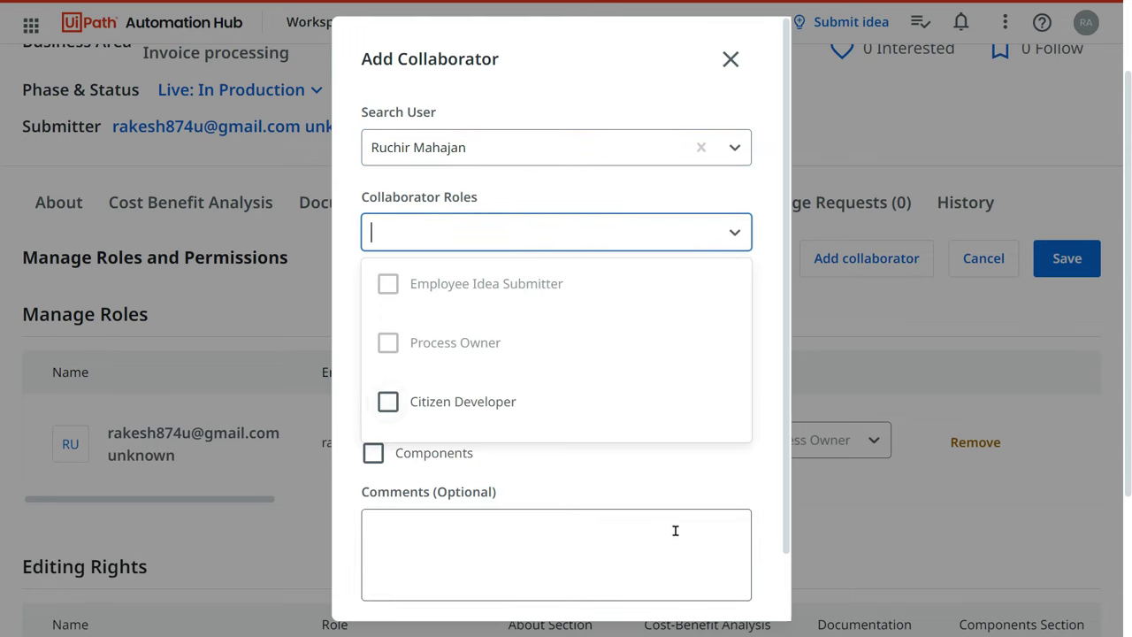
{"action": "left_click", "coordinate": [697, 500]}
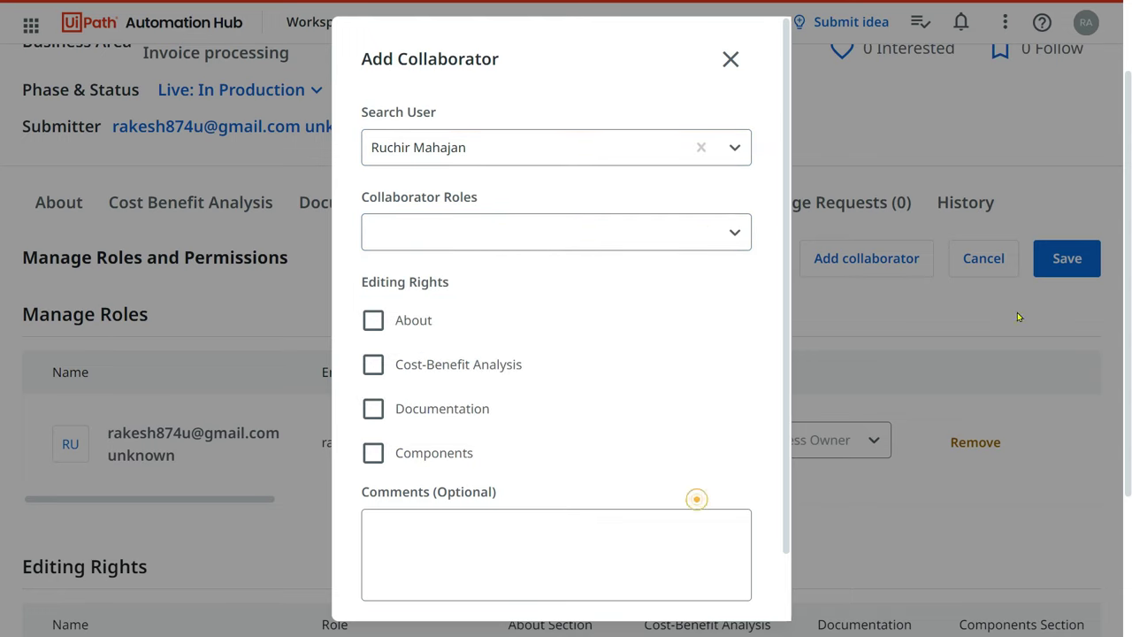
{"action": "left_click", "coordinate": [730, 58]}
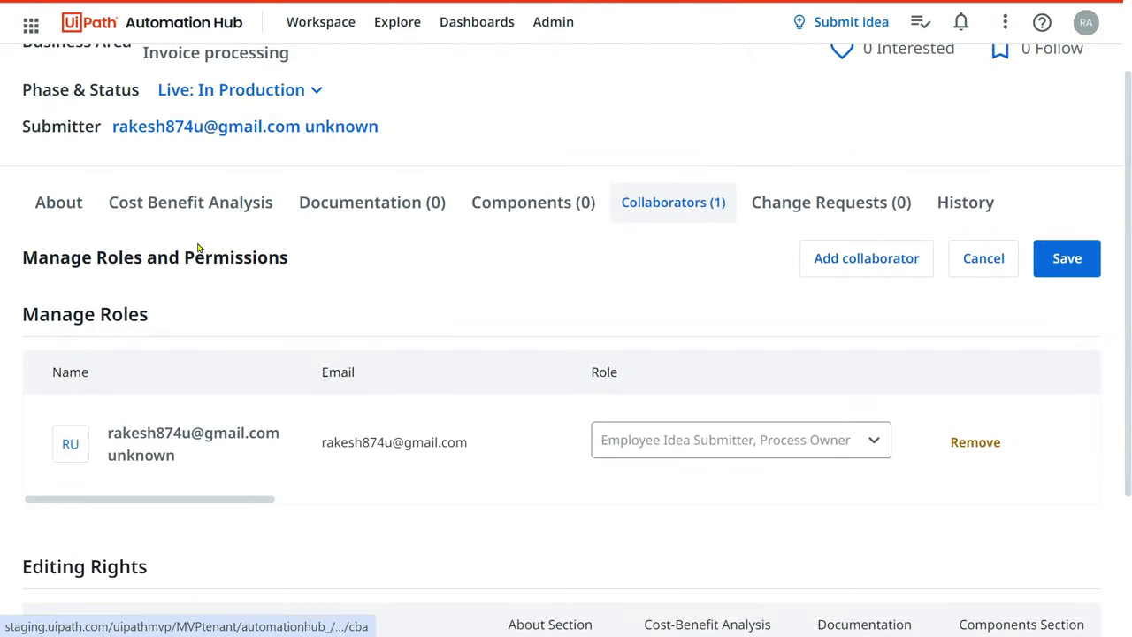
{"action": "scroll", "coordinate": [652, 258], "scroll_direction": "up", "scroll_amount": 2}
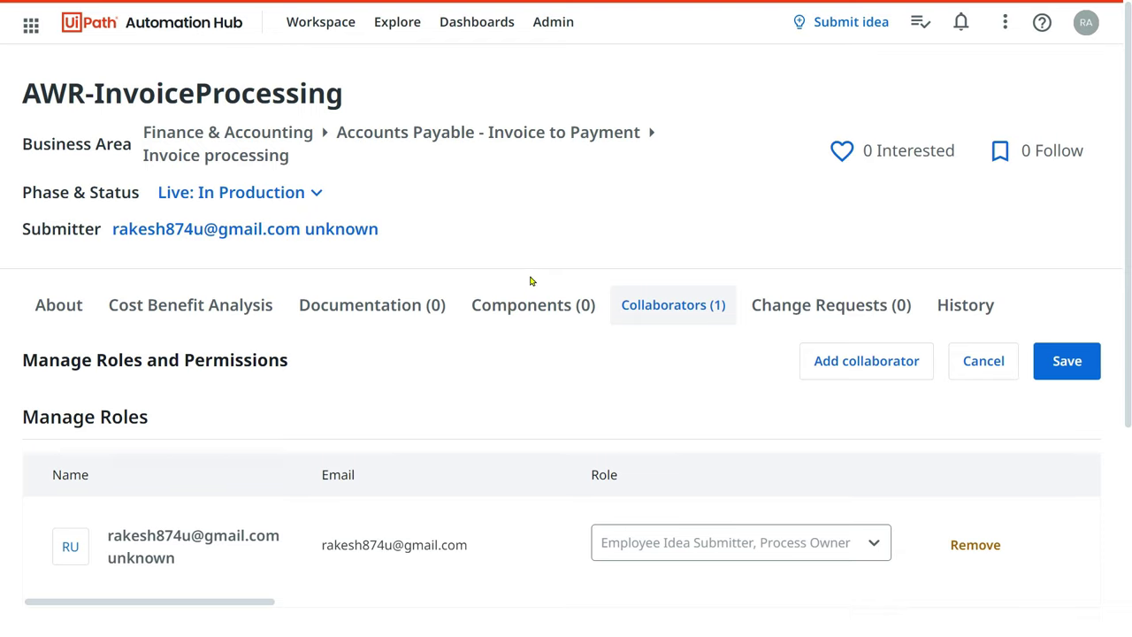
{"action": "left_click", "coordinate": [981, 361]}
{"action": "left_click", "coordinate": [727, 380]}
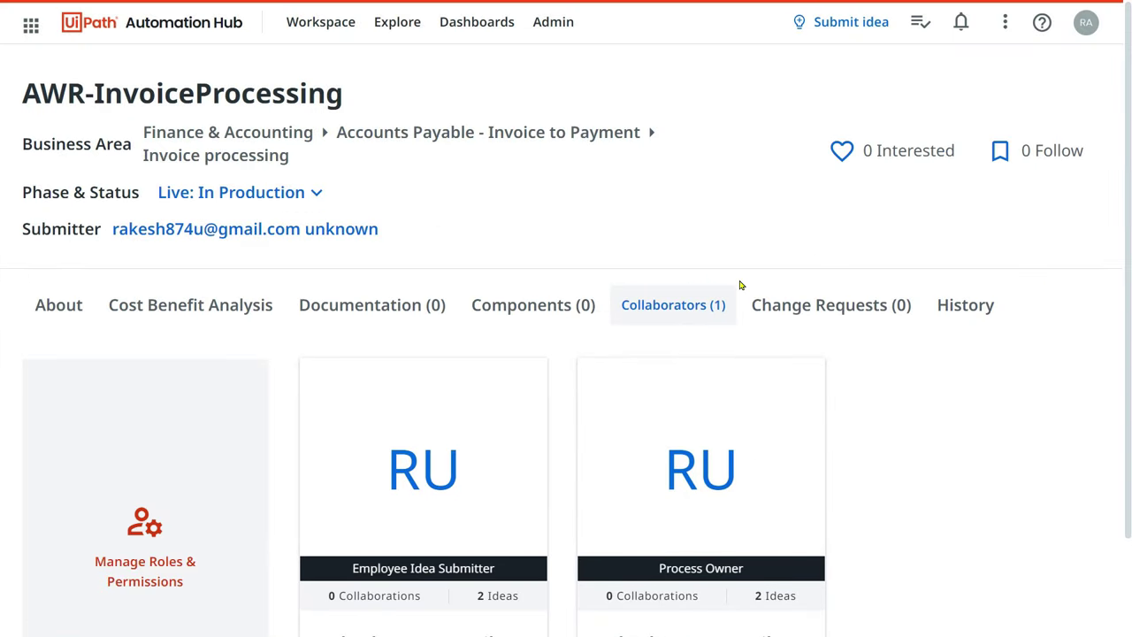
- Bring the Notepad role-assignment checklist forward and select all its text
{"action": "key", "text": "super"}
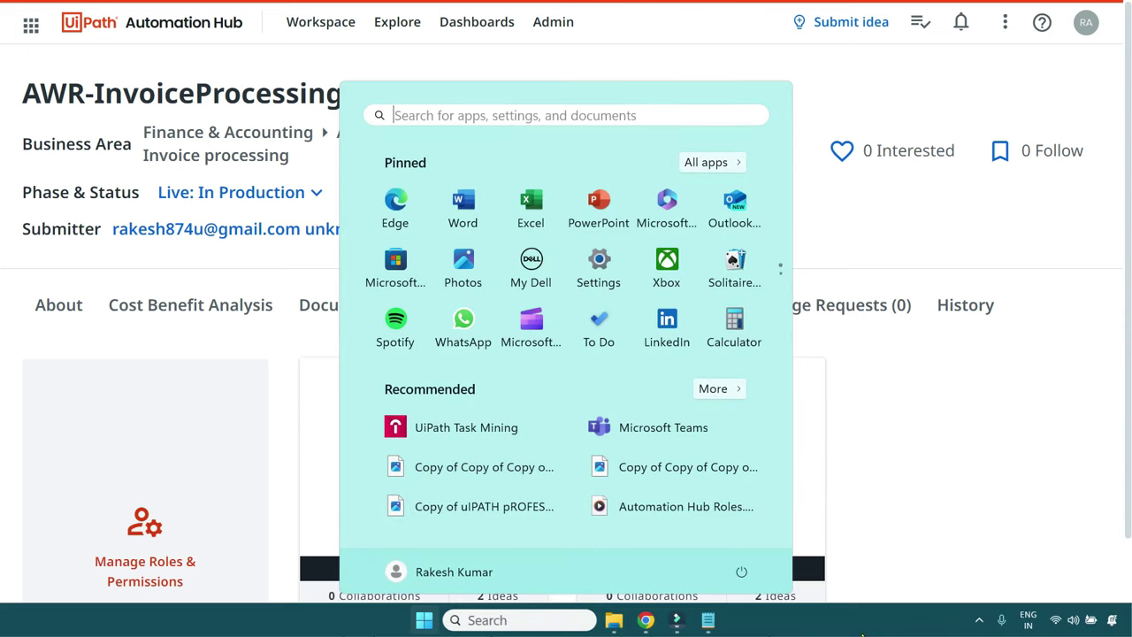
{"action": "left_click", "coordinate": [707, 622]}
{"action": "left_click", "coordinate": [970, 210]}
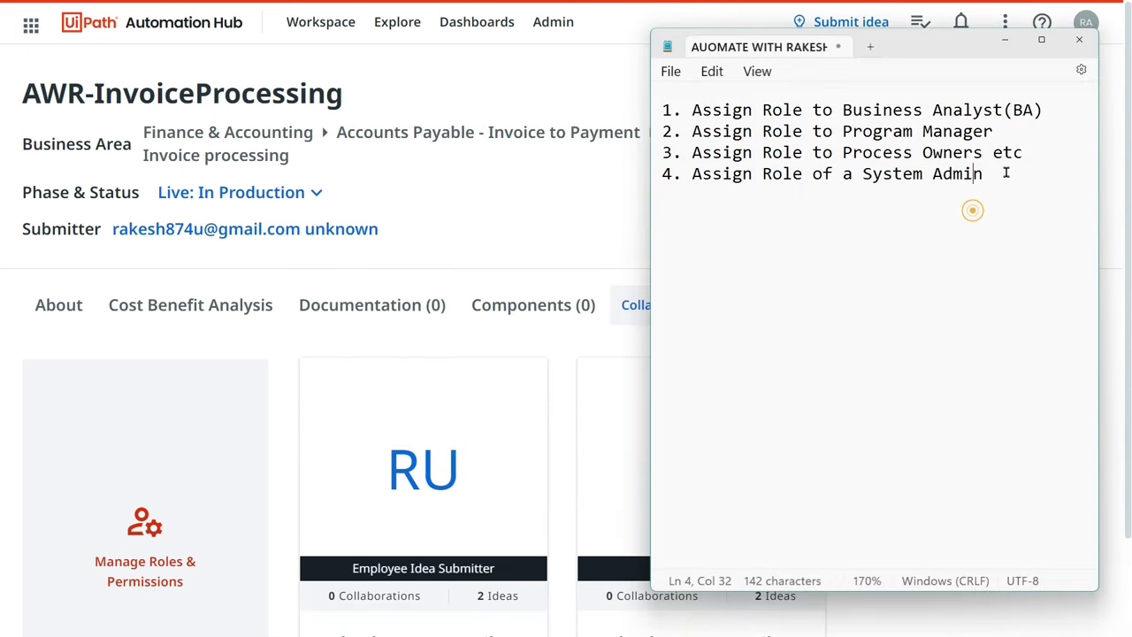
{"action": "left_click_drag", "start_coordinate": [1006, 173], "coordinate": [685, 133]}
{"action": "key", "text": "ctrl+a"}
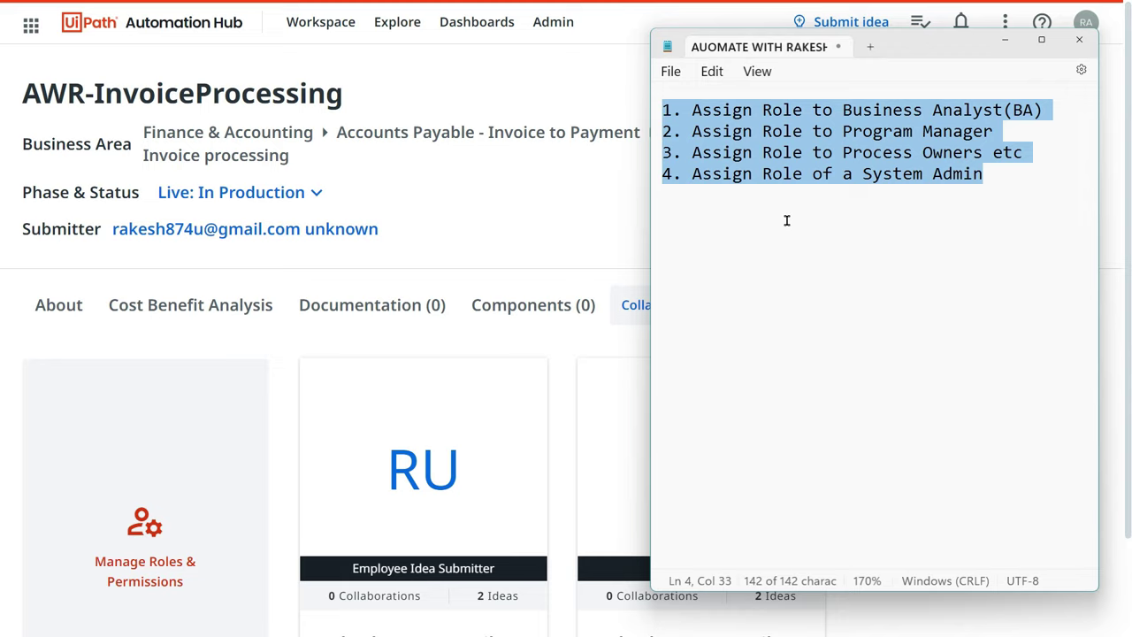